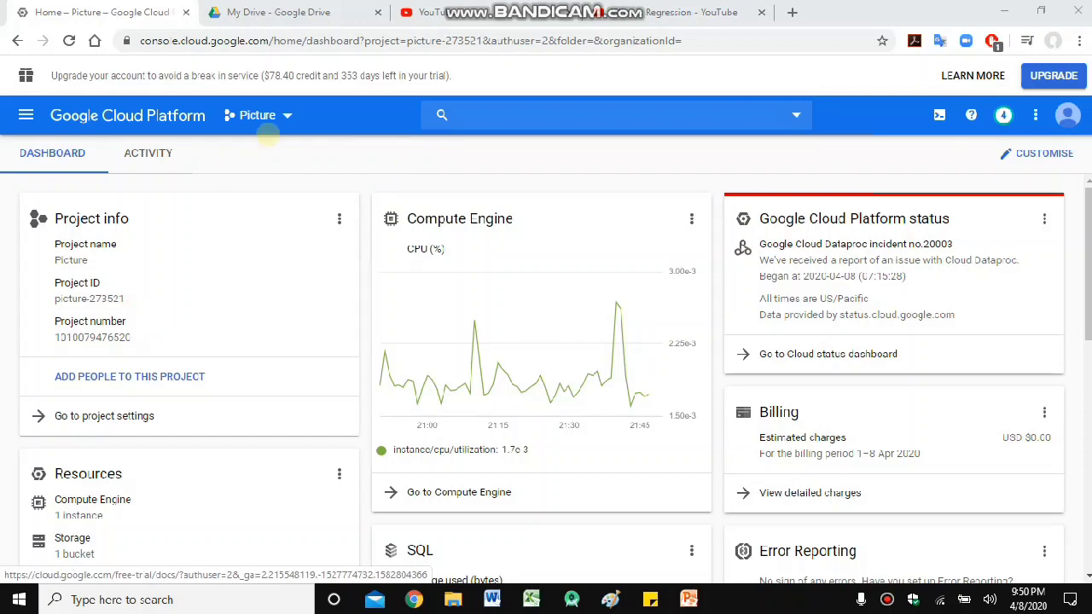
- Check the project list and navigation menu, staying in the Picture project
{"action": "left_click", "coordinate": [281, 116]}
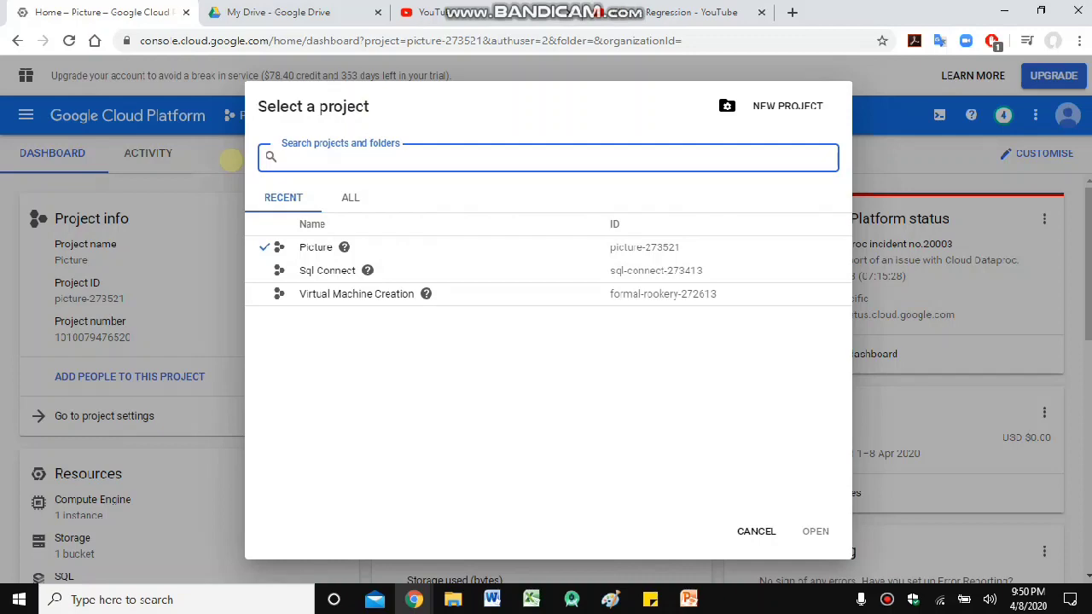
{"action": "left_click", "coordinate": [230, 161]}
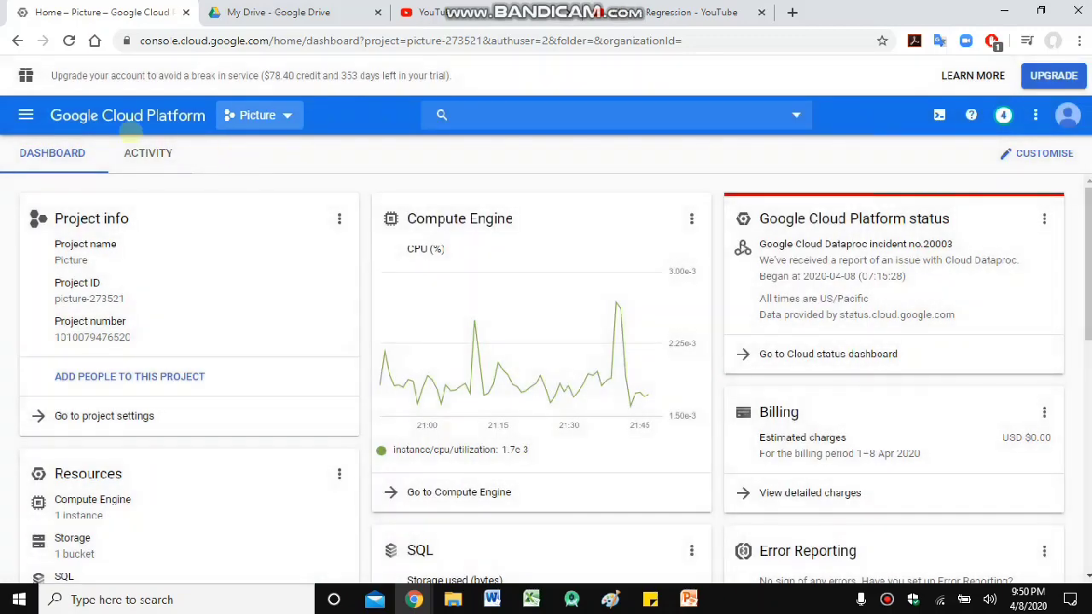
{"action": "left_click", "coordinate": [26, 115]}
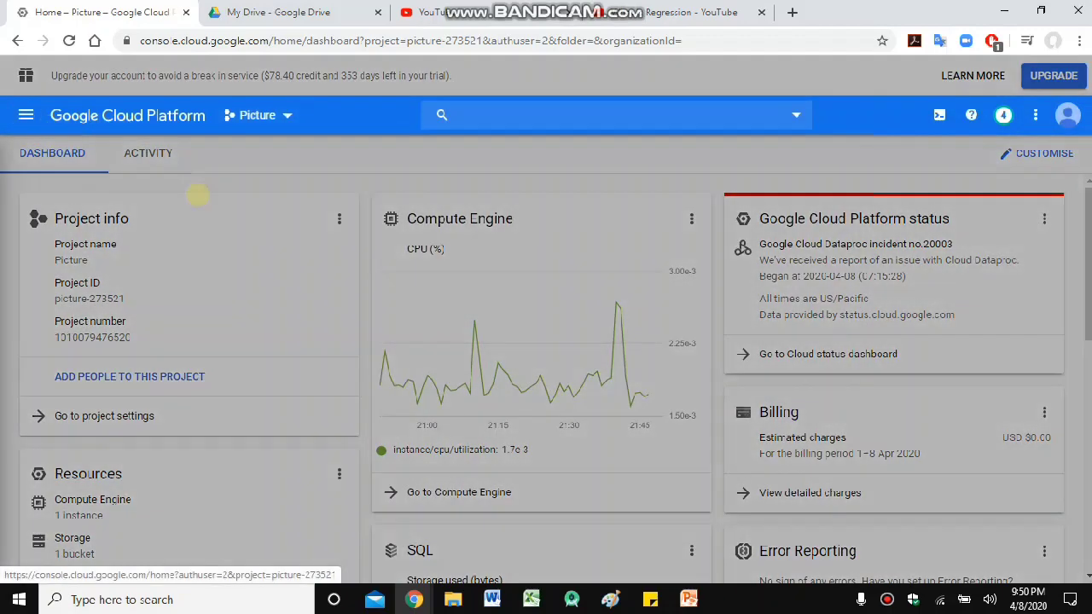
{"action": "scroll", "coordinate": [130, 365], "scroll_direction": "down", "scroll_amount": 2}
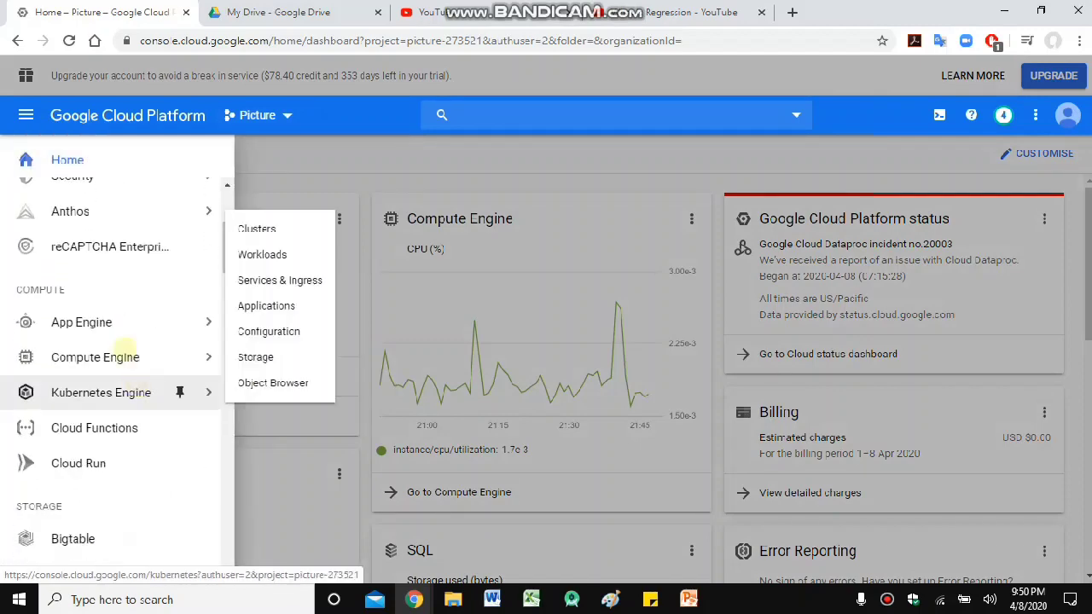
{"action": "left_click", "coordinate": [555, 155]}
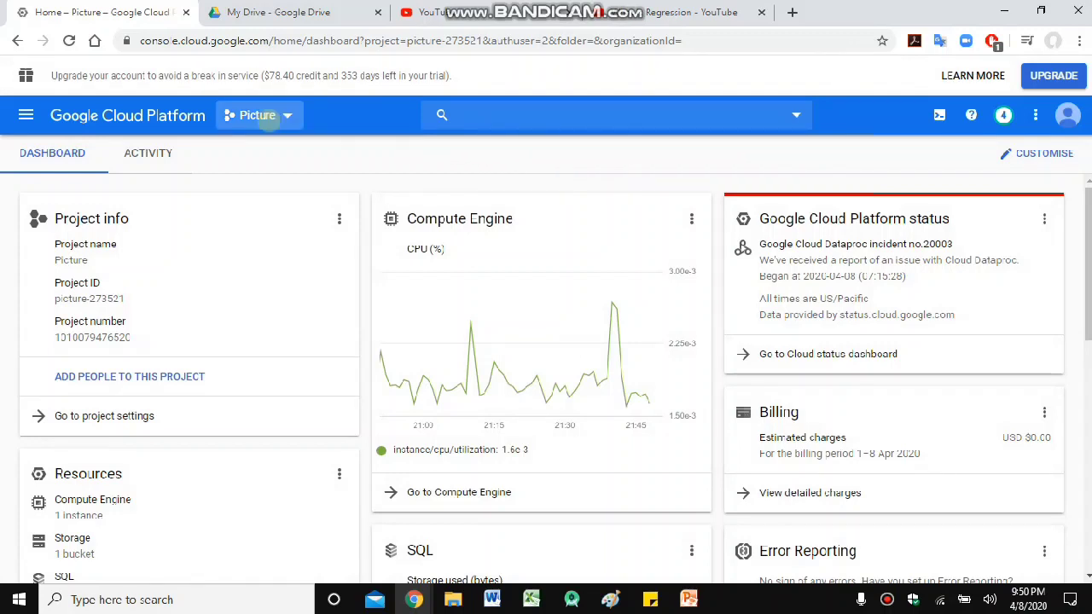
{"action": "left_click", "coordinate": [266, 117]}
{"action": "left_click", "coordinate": [904, 159]}
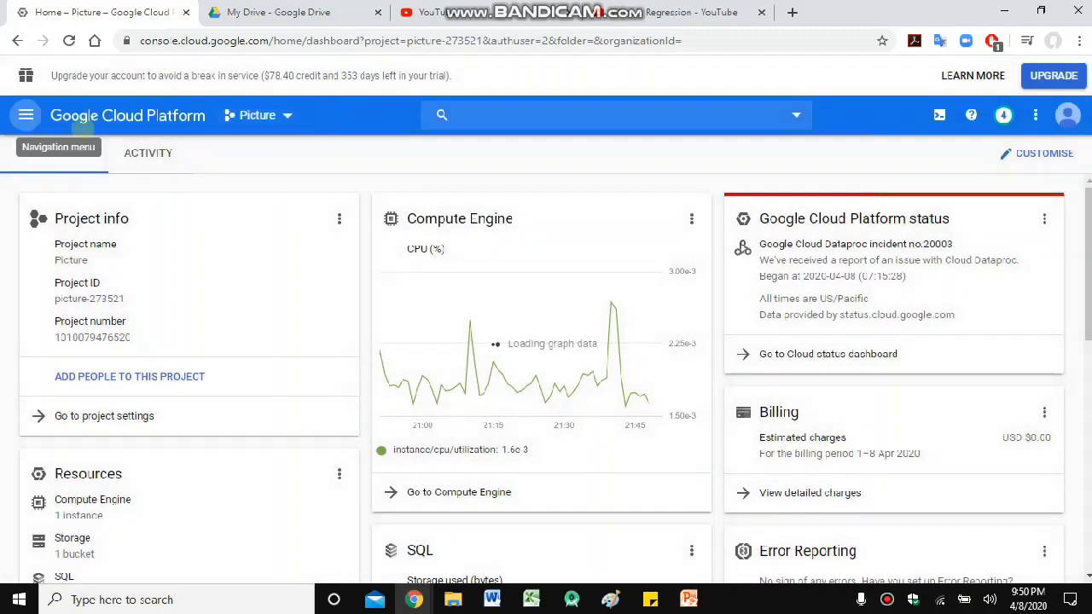
- Open Compute Engine's VM instances page in a new browser tab
{"action": "left_click", "coordinate": [25, 115]}
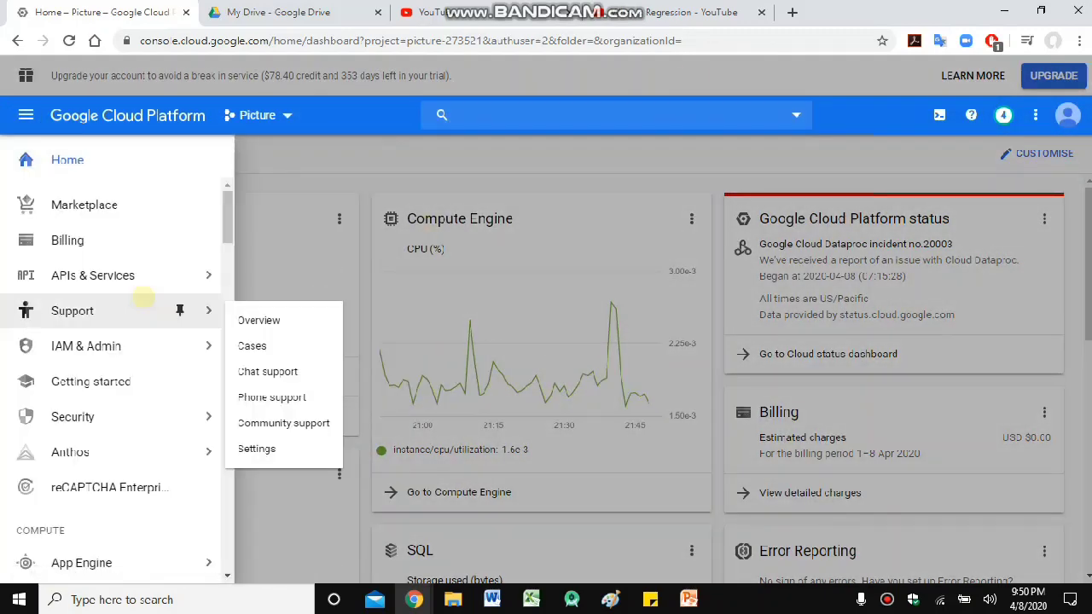
{"action": "scroll", "coordinate": [124, 317], "scroll_direction": "down", "scroll_amount": 2}
{"action": "scroll", "coordinate": [109, 339], "scroll_direction": "down", "scroll_amount": 1}
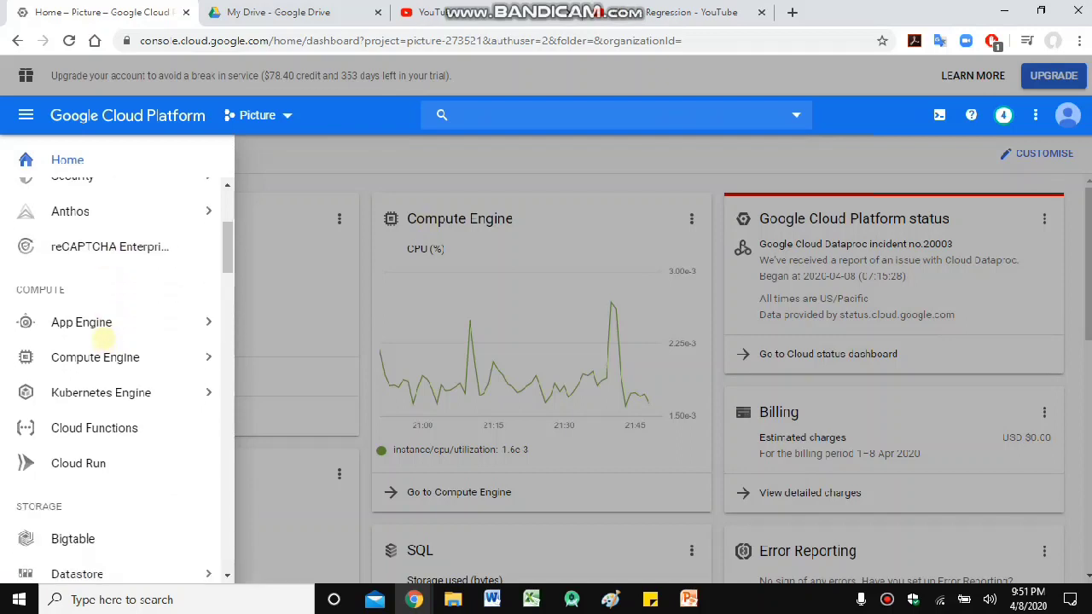
{"action": "mouse_move", "coordinate": [103, 372]}
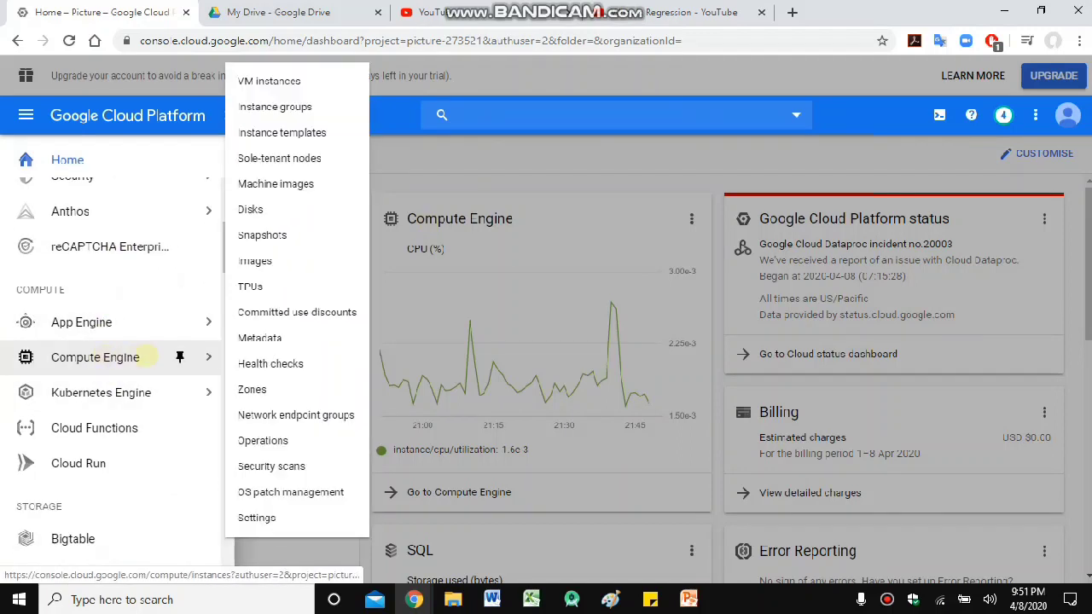
{"action": "right_click", "coordinate": [290, 83]}
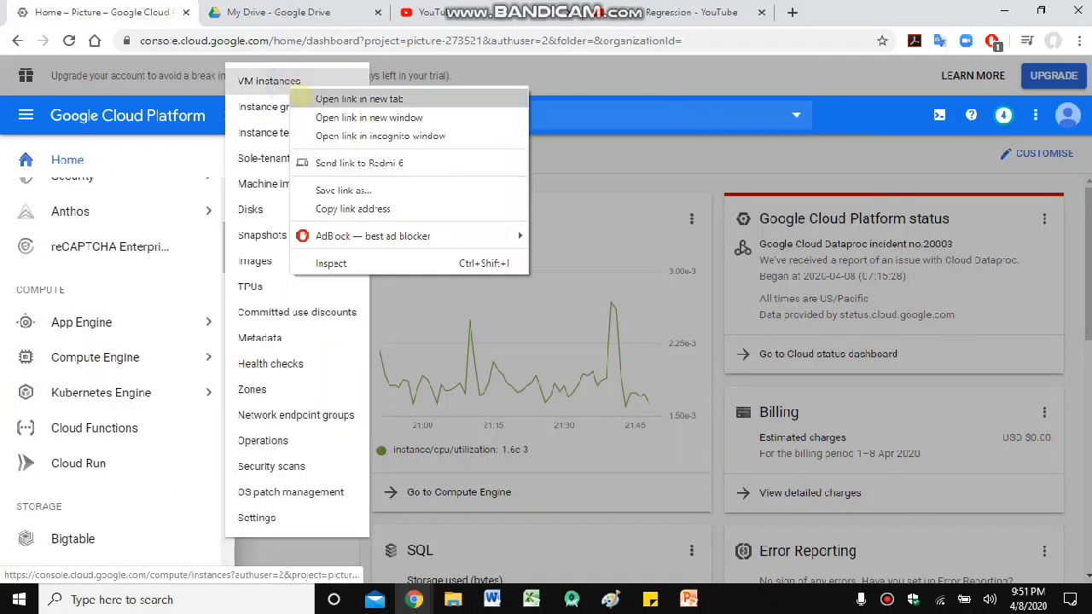
{"action": "left_click", "coordinate": [303, 99]}
- Open the SQL page in another new browser tab
{"action": "scroll", "coordinate": [151, 360], "scroll_direction": "down", "scroll_amount": 3}
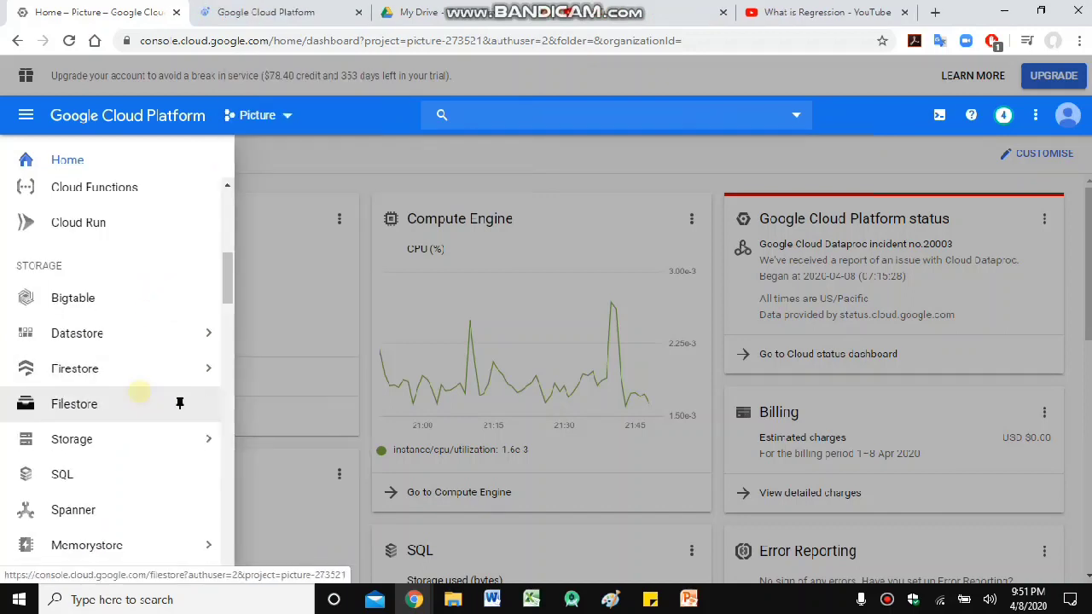
{"action": "scroll", "coordinate": [133, 384], "scroll_direction": "down", "scroll_amount": 2}
{"action": "scroll", "coordinate": [111, 298], "scroll_direction": "down", "scroll_amount": 3}
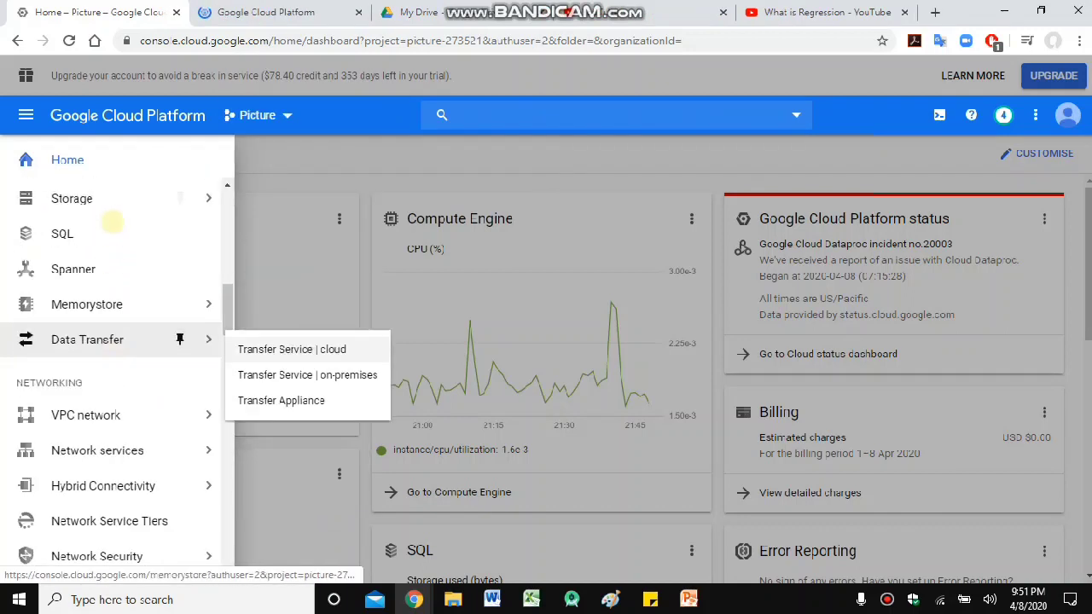
{"action": "mouse_move", "coordinate": [136, 201]}
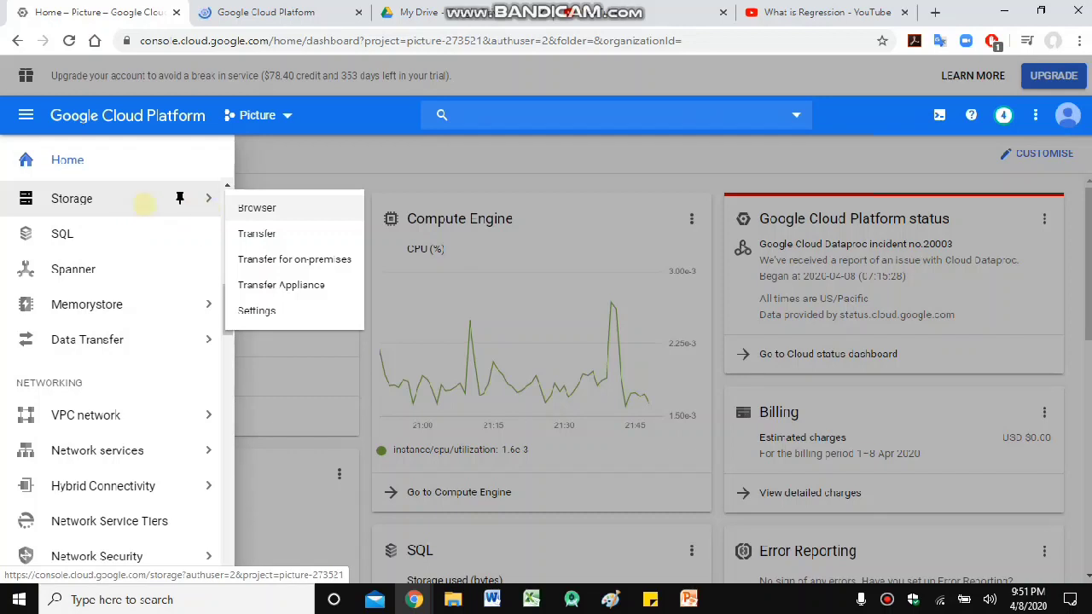
{"action": "scroll", "coordinate": [134, 256], "scroll_direction": "down", "scroll_amount": 2}
{"action": "mouse_move", "coordinate": [132, 272]}
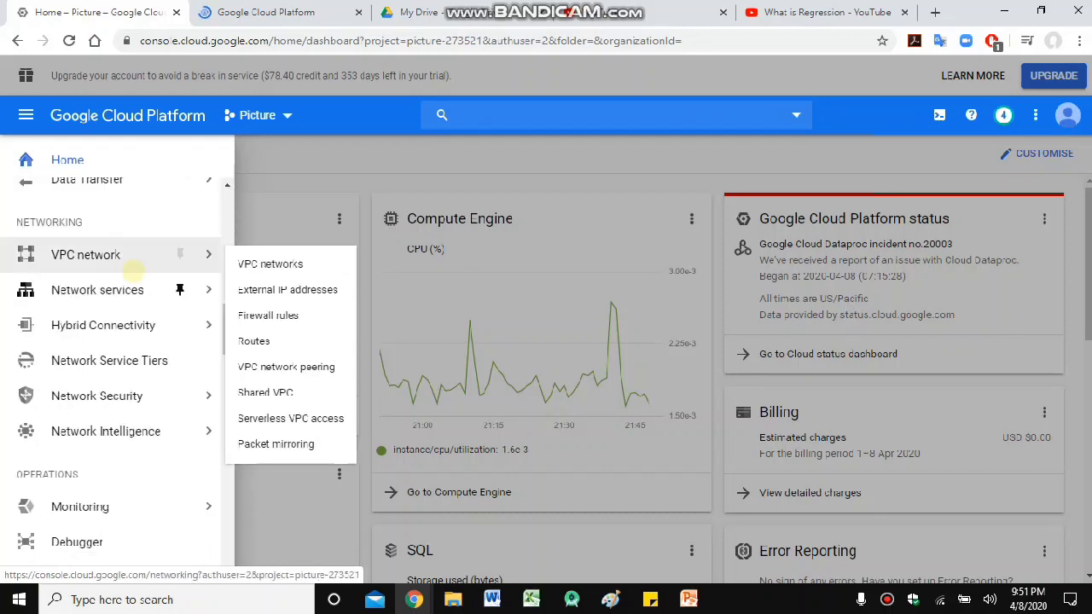
{"action": "scroll", "coordinate": [128, 350], "scroll_direction": "down", "scroll_amount": 1}
{"action": "mouse_move", "coordinate": [128, 362]}
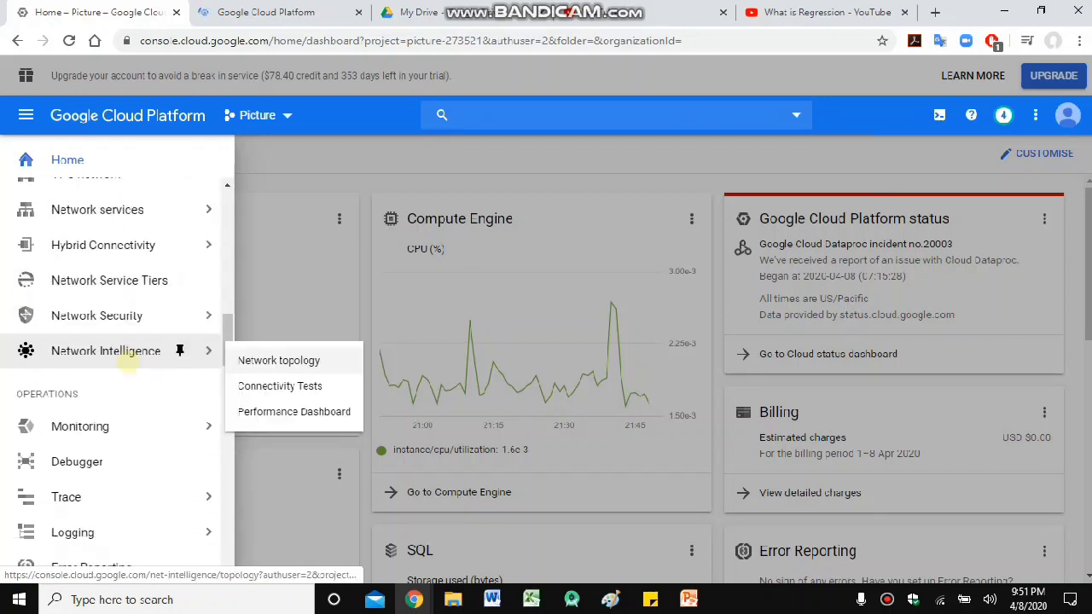
{"action": "scroll", "coordinate": [123, 366], "scroll_direction": "up", "scroll_amount": 5}
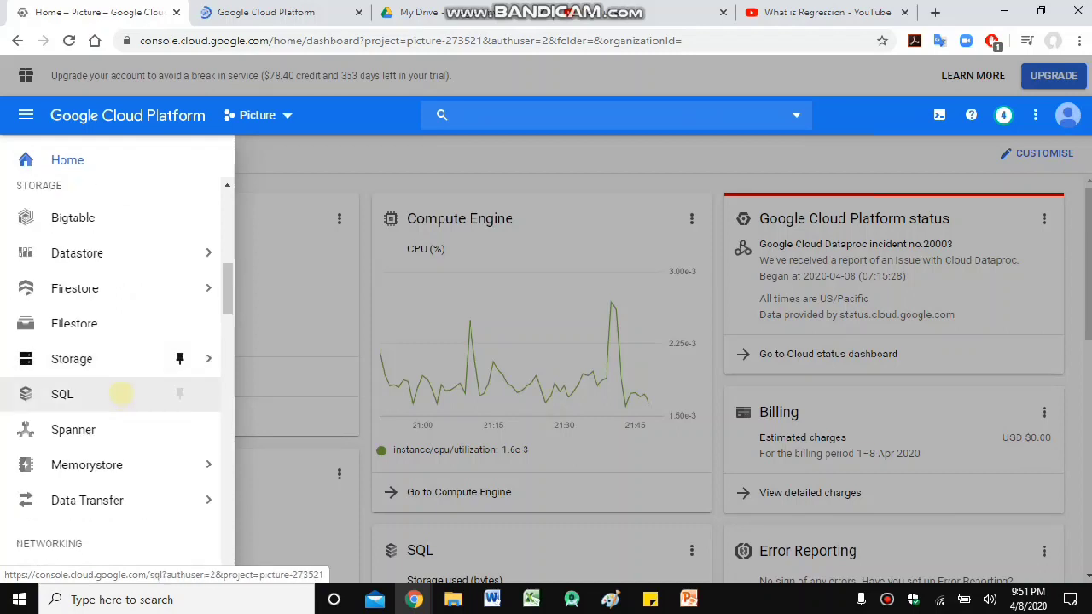
{"action": "right_click", "coordinate": [122, 393]}
{"action": "left_click", "coordinate": [166, 404]}
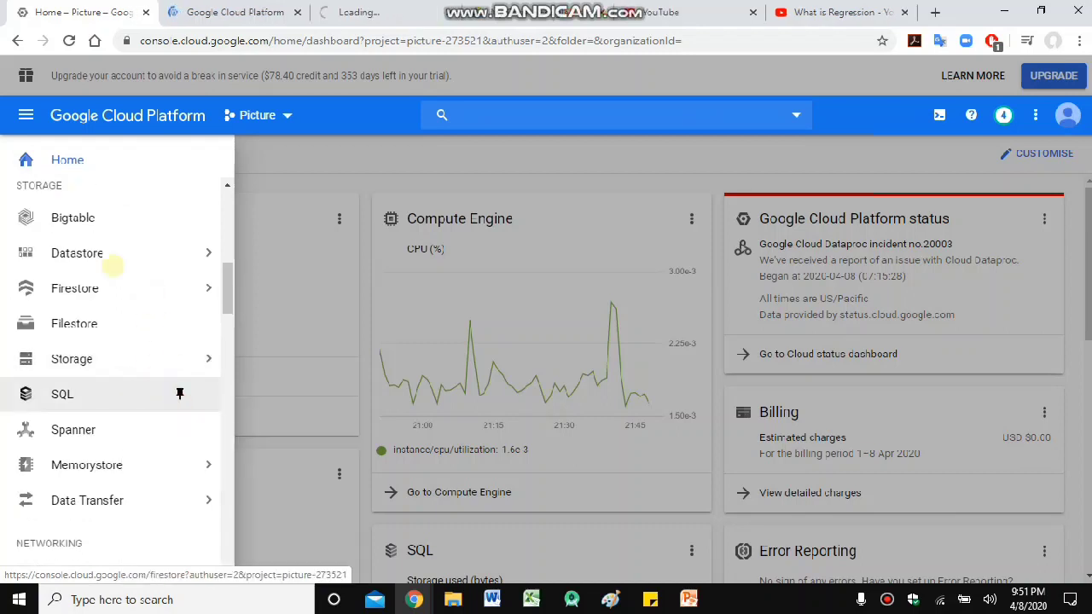
- Scroll through the navigation menu's remaining services
{"action": "mouse_move", "coordinate": [170, 358]}
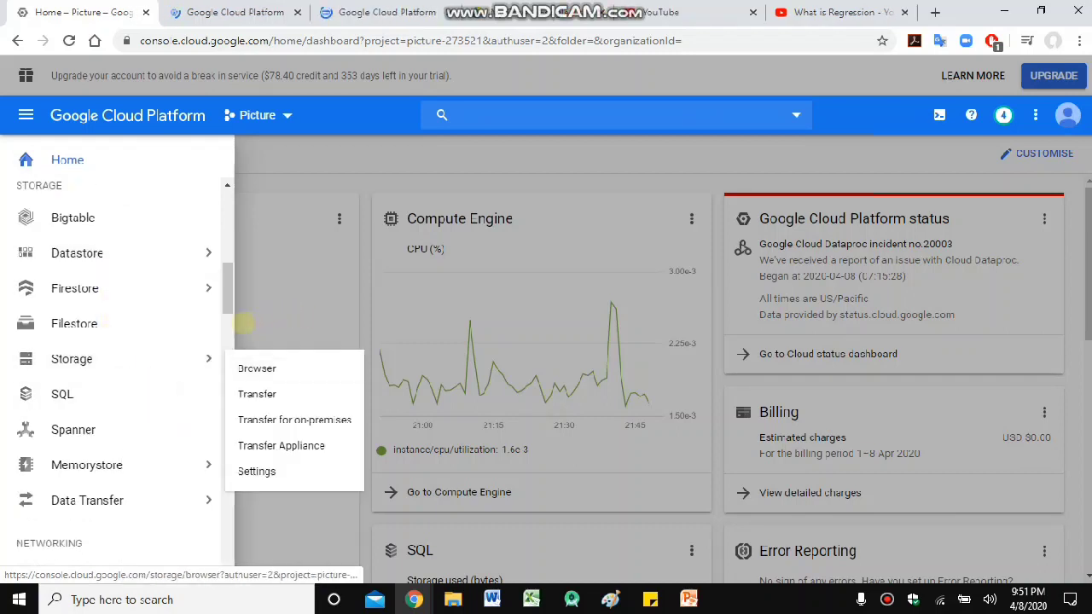
{"action": "scroll", "coordinate": [176, 302], "scroll_direction": "up", "scroll_amount": 5}
{"action": "scroll", "coordinate": [162, 294], "scroll_direction": "down", "scroll_amount": 5}
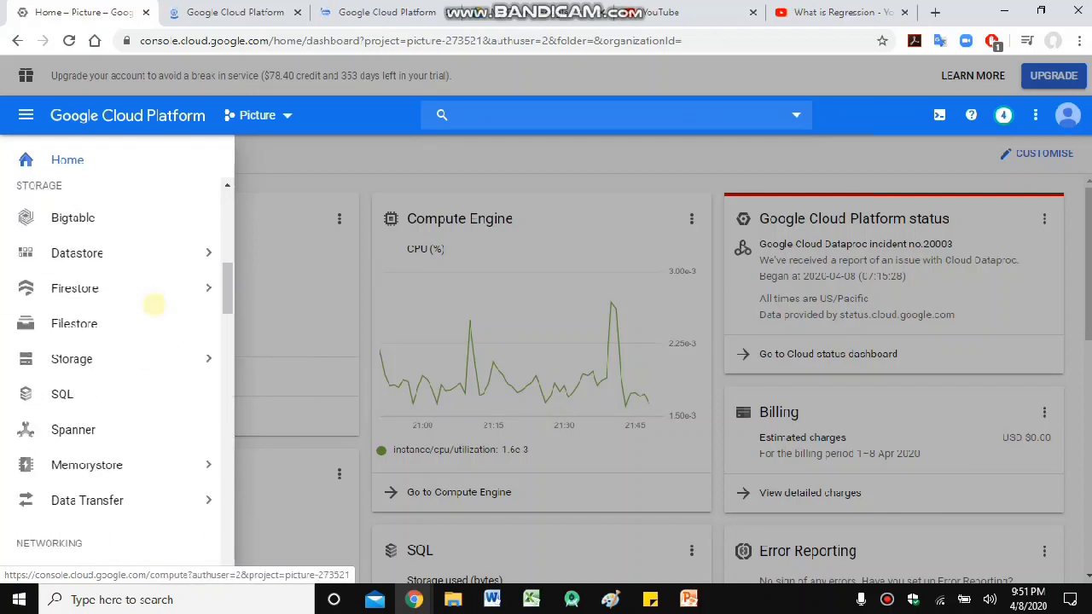
{"action": "scroll", "coordinate": [141, 300], "scroll_direction": "down", "scroll_amount": 2}
{"action": "scroll", "coordinate": [111, 299], "scroll_direction": "up", "scroll_amount": 5}
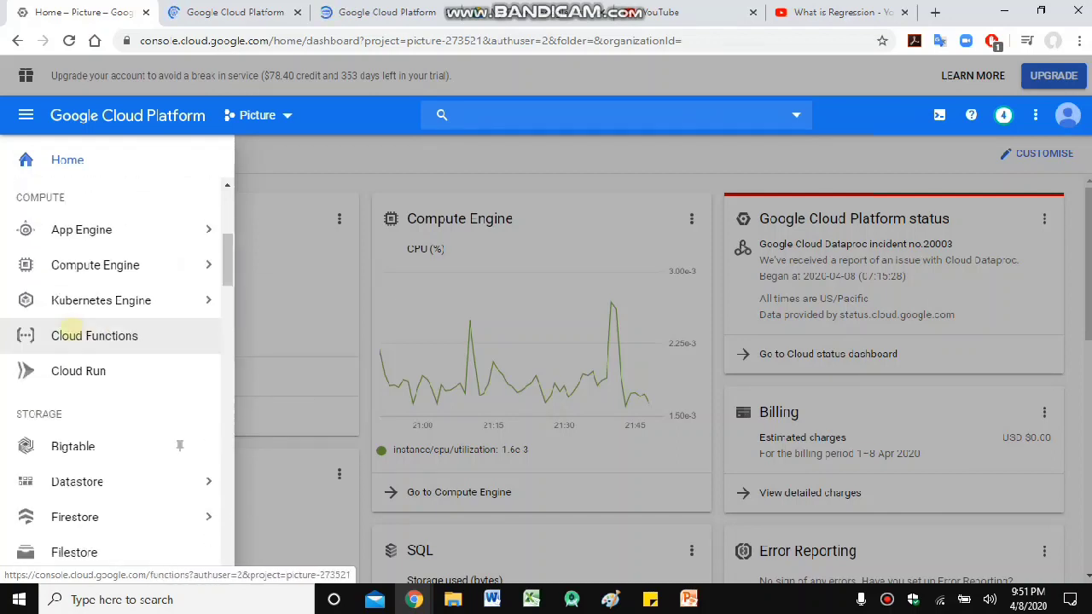
{"action": "scroll", "coordinate": [54, 375], "scroll_direction": "down", "scroll_amount": 2}
{"action": "scroll", "coordinate": [51, 334], "scroll_direction": "up", "scroll_amount": 5}
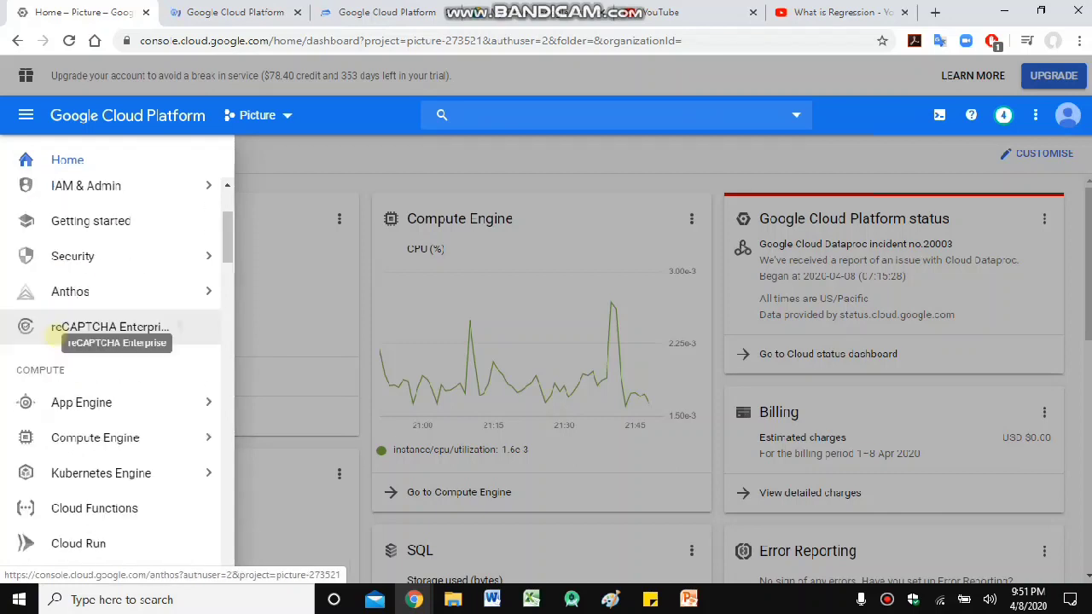
{"action": "scroll", "coordinate": [50, 324], "scroll_direction": "down", "scroll_amount": 4}
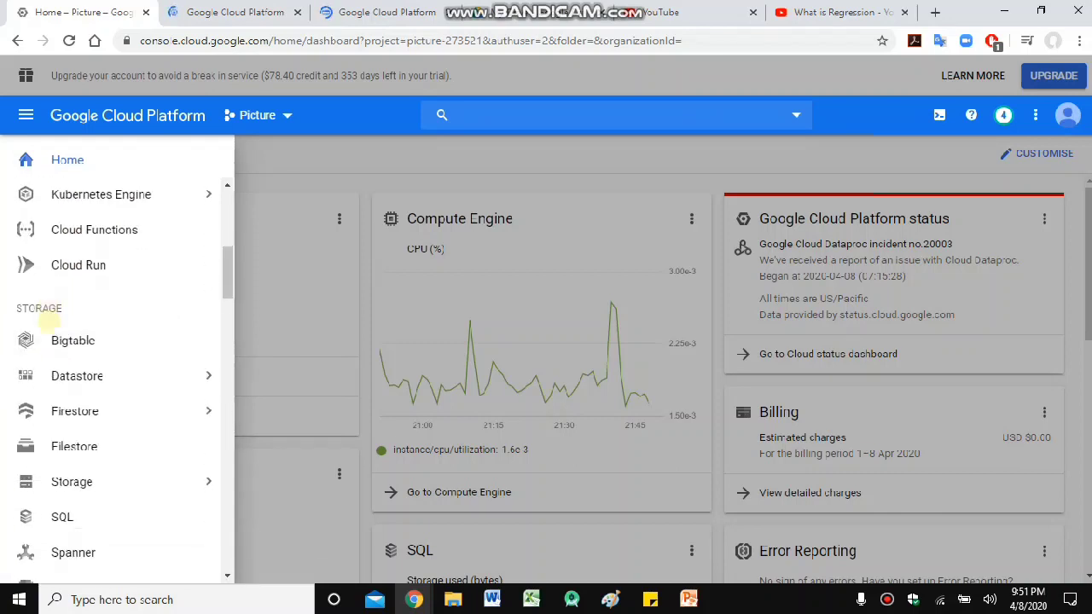
{"action": "scroll", "coordinate": [50, 318], "scroll_direction": "down", "scroll_amount": 1}
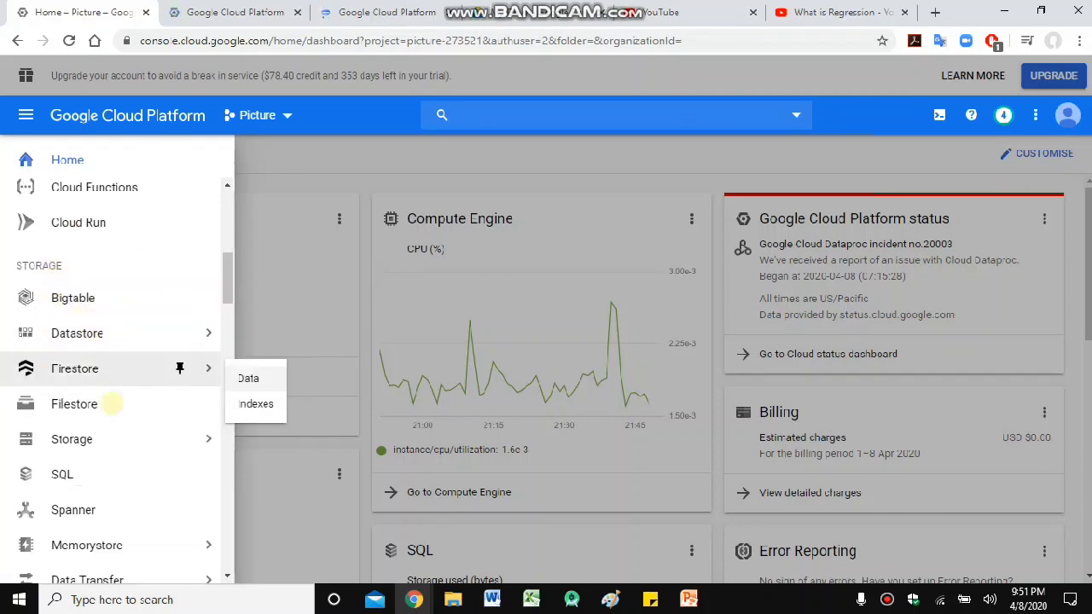
{"action": "mouse_move", "coordinate": [124, 438]}
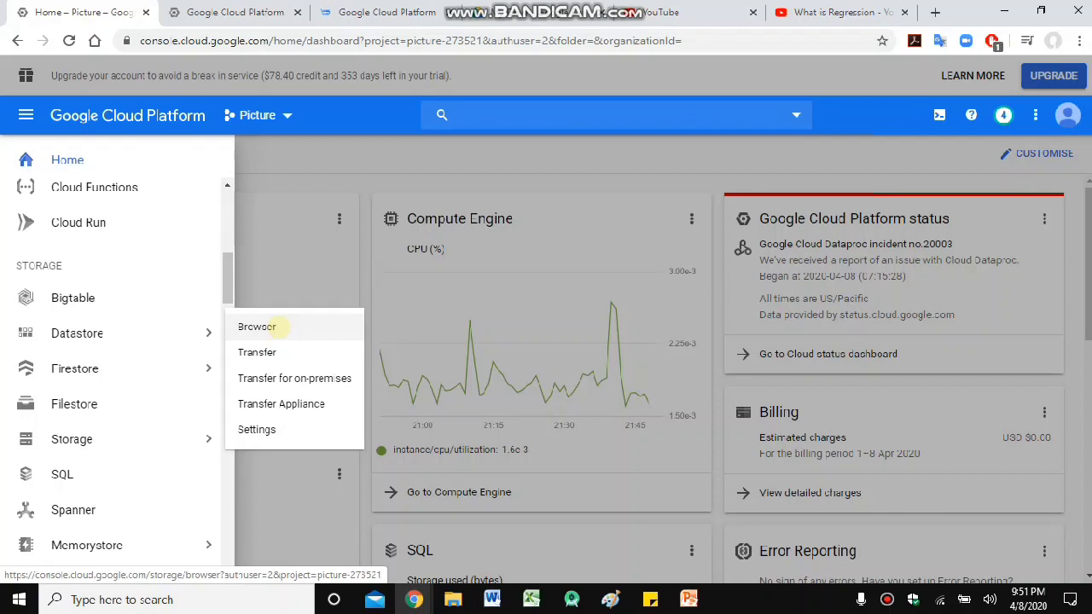
- Go to Storage Browser and choose CREATE BUCKET
{"action": "left_click", "coordinate": [271, 326]}
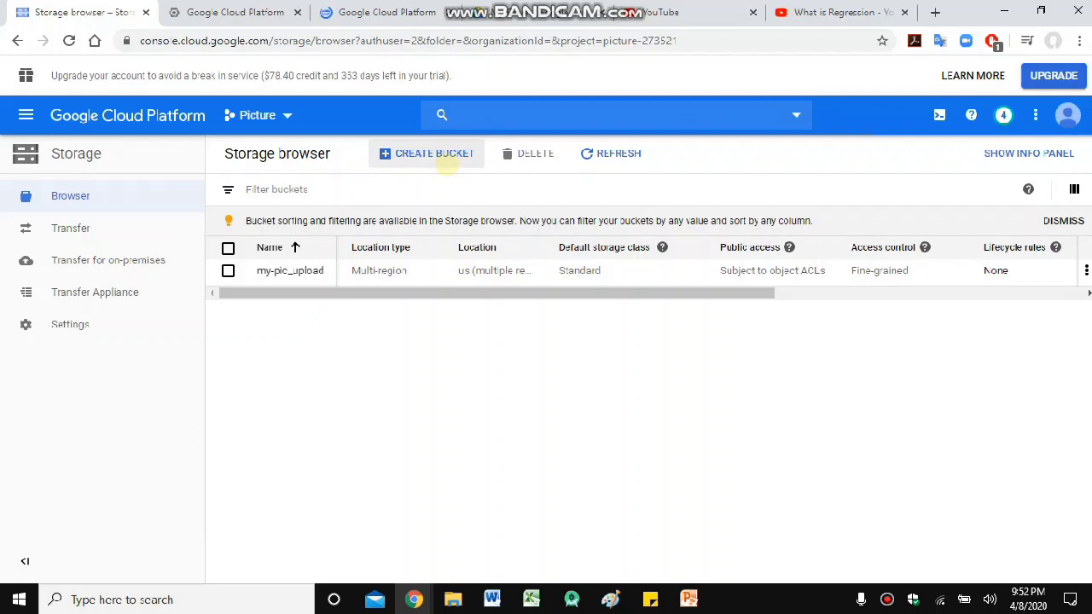
{"action": "left_click", "coordinate": [447, 162]}
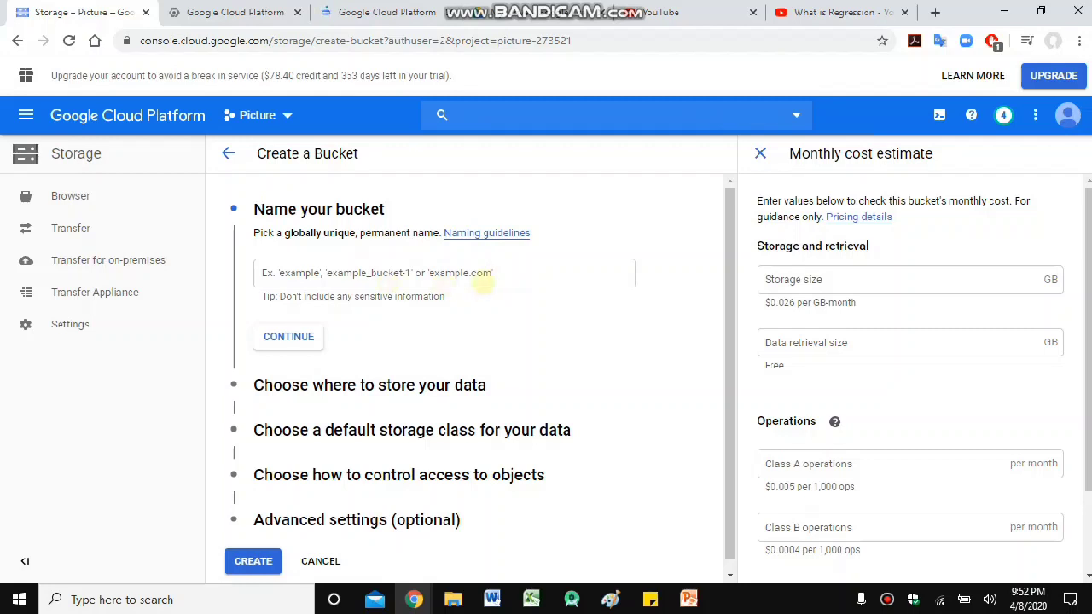
- Create bucket sub-mus_24 with default multi-region location, Standard class and default access control
{"action": "left_click", "coordinate": [546, 271]}
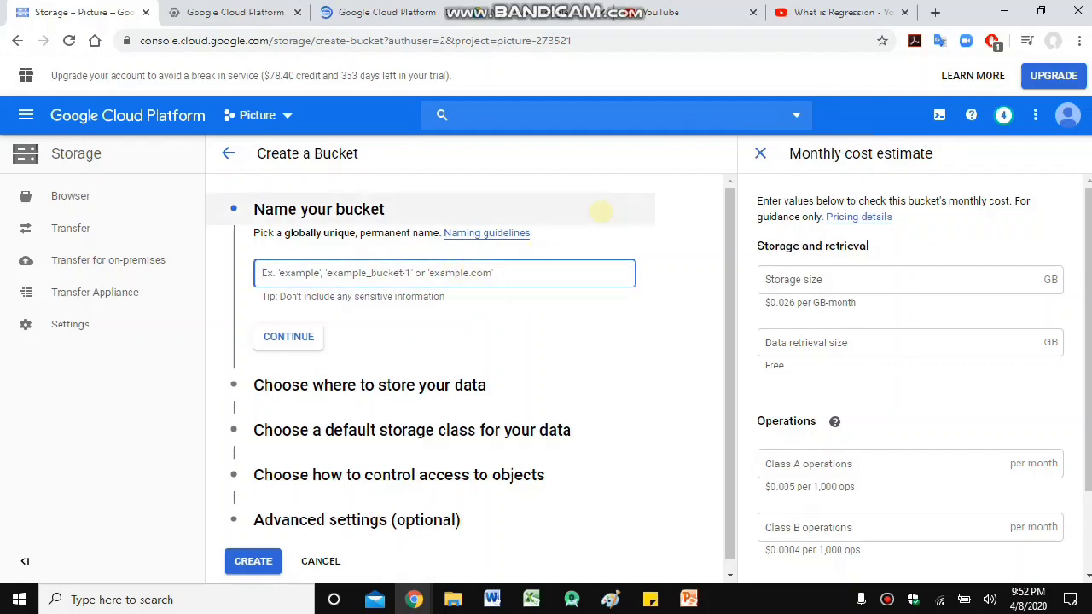
{"action": "type", "text": "suyb"}
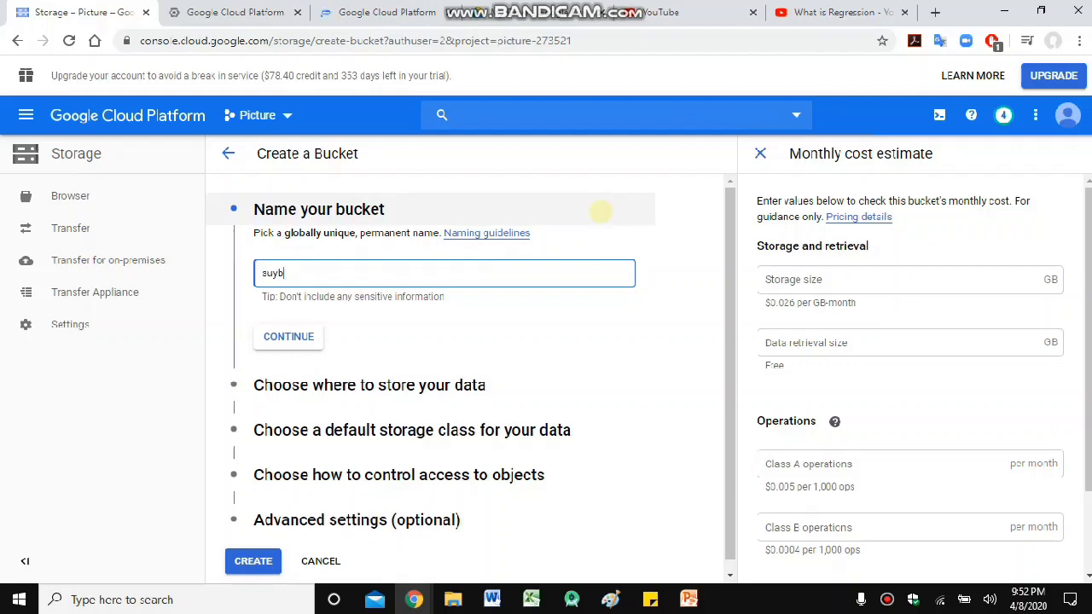
{"action": "key", "text": "BackSpace"}
{"action": "key", "text": "BackSpace"}
{"action": "type", "text": "b-mus_24"}
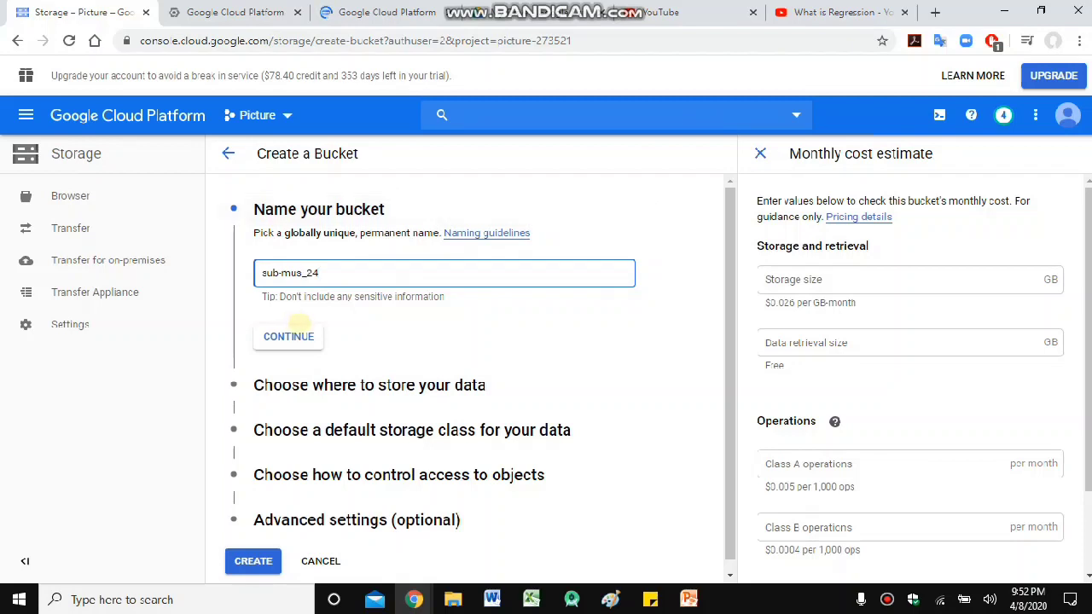
{"action": "left_click", "coordinate": [302, 332]}
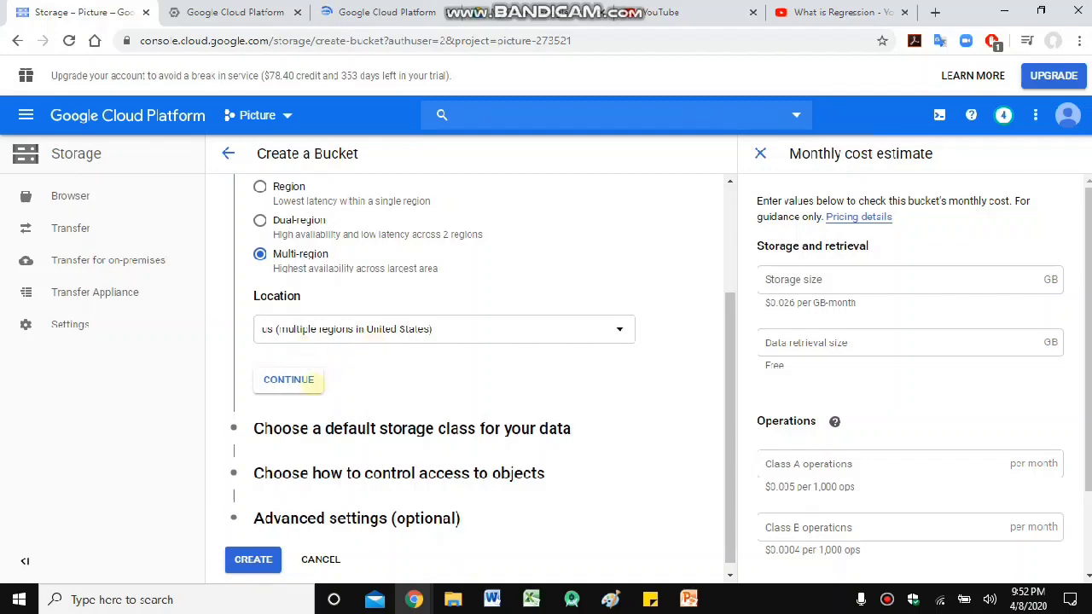
{"action": "left_click", "coordinate": [313, 384]}
{"action": "left_click", "coordinate": [302, 414]}
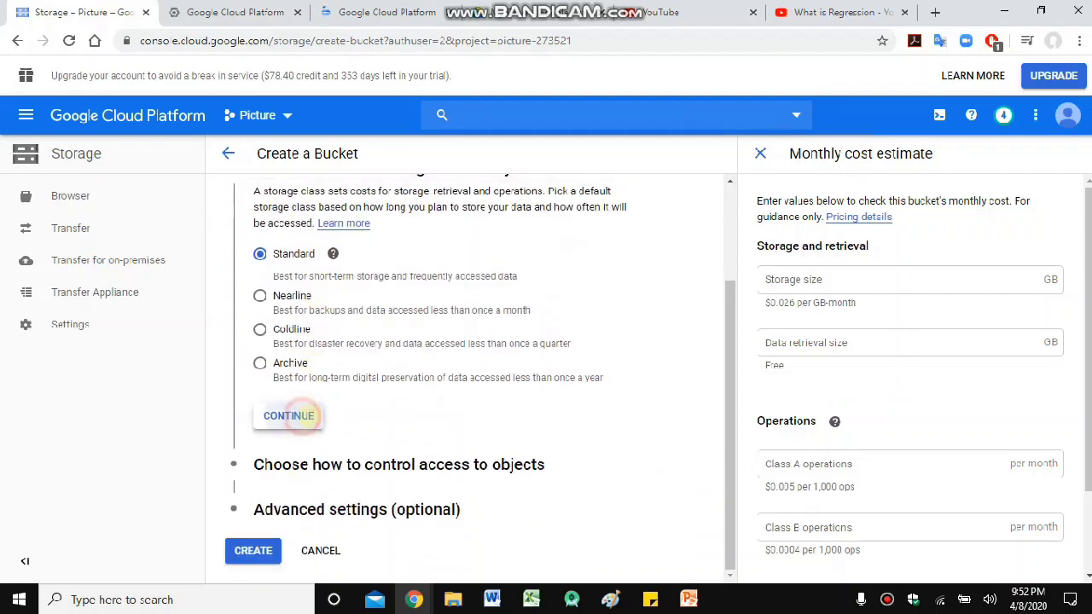
{"action": "left_click", "coordinate": [288, 460]}
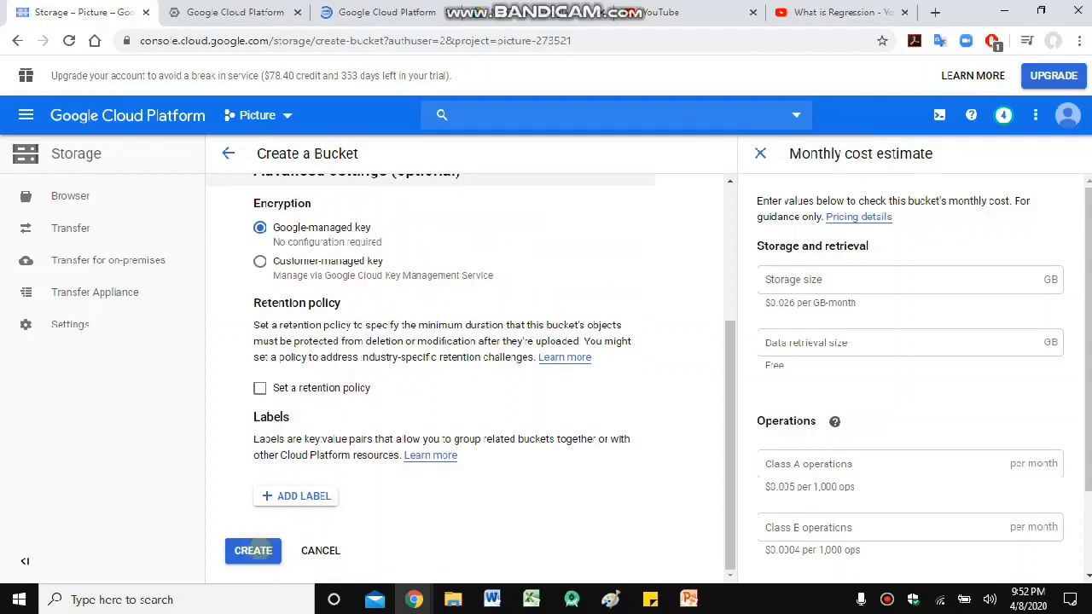
{"action": "left_click", "coordinate": [253, 550]}
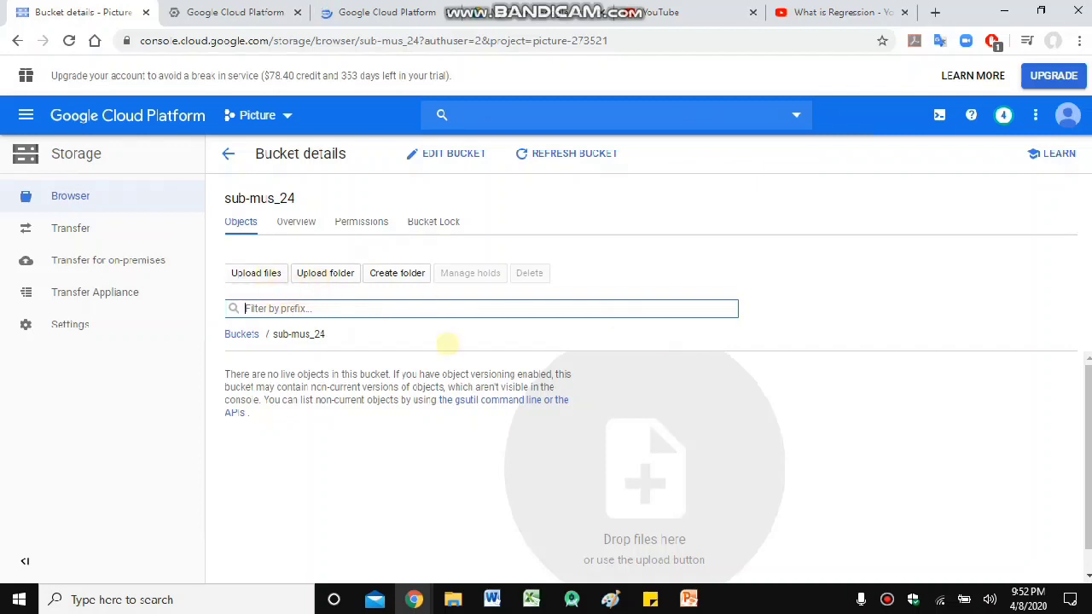
- Upload dh37qlges8r11.jpg from the Desktop into the sub-mus_24 bucket
{"action": "left_click", "coordinate": [300, 202]}
{"action": "left_click_drag", "start_coordinate": [300, 202], "coordinate": [226, 188]}
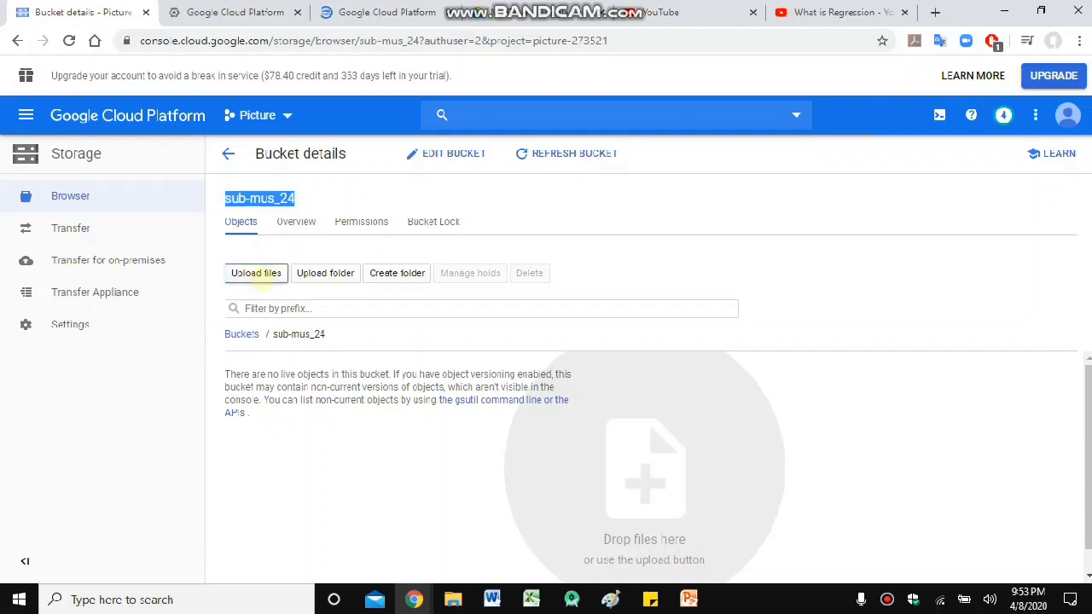
{"action": "left_click", "coordinate": [256, 273]}
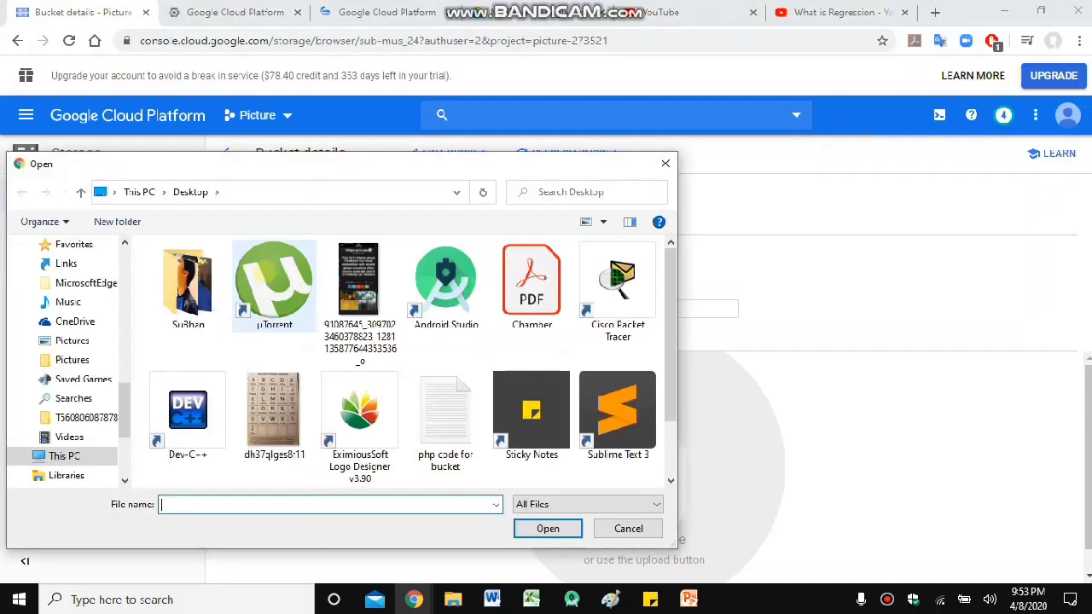
{"action": "scroll", "coordinate": [674, 275], "scroll_direction": "down", "scroll_amount": 2}
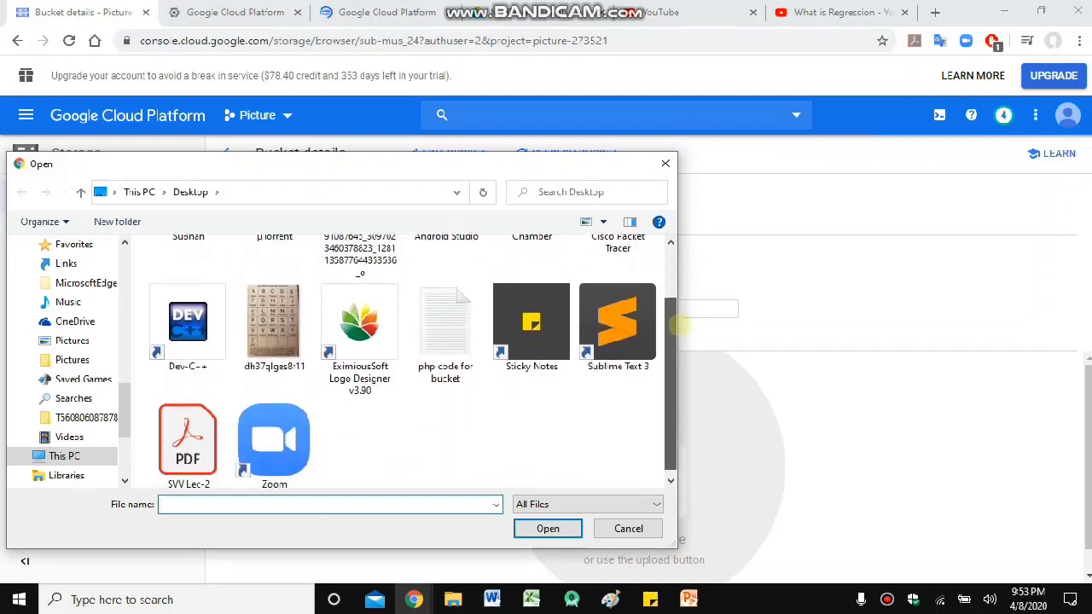
{"action": "scroll", "coordinate": [680, 284], "scroll_direction": "up", "scroll_amount": 1}
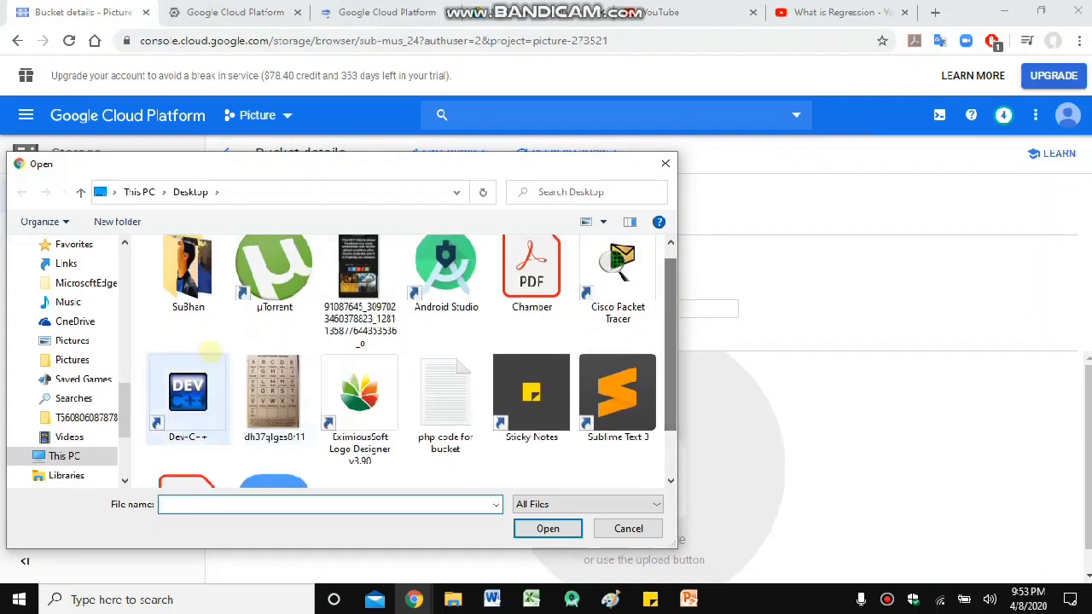
{"action": "double_click", "coordinate": [266, 388]}
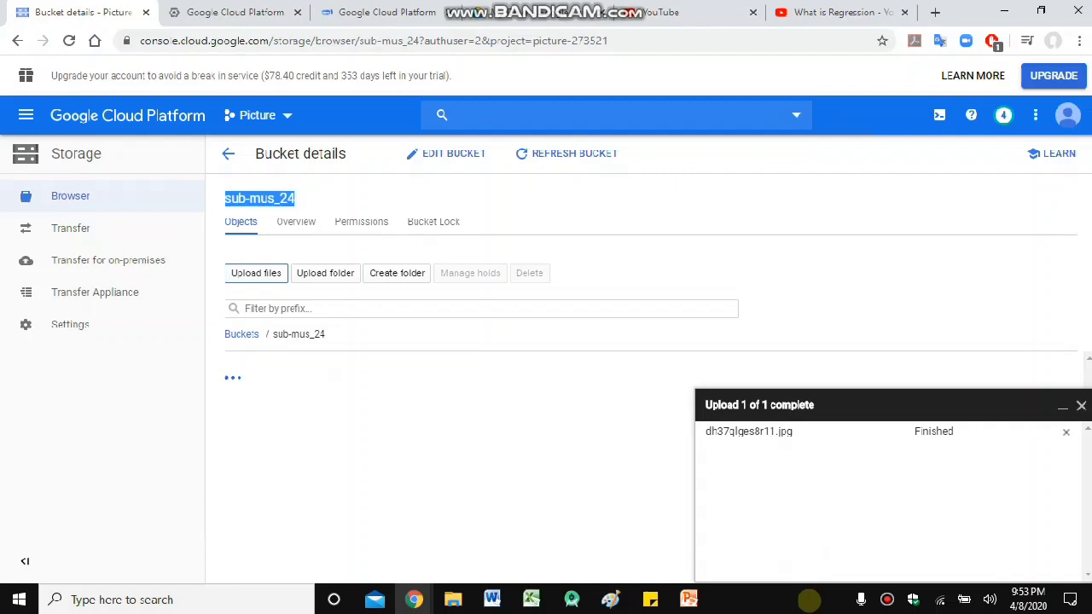
- Minimize the upload panel and select the uploaded dh37qlges8r11.jpg row
{"action": "left_click", "coordinate": [823, 600]}
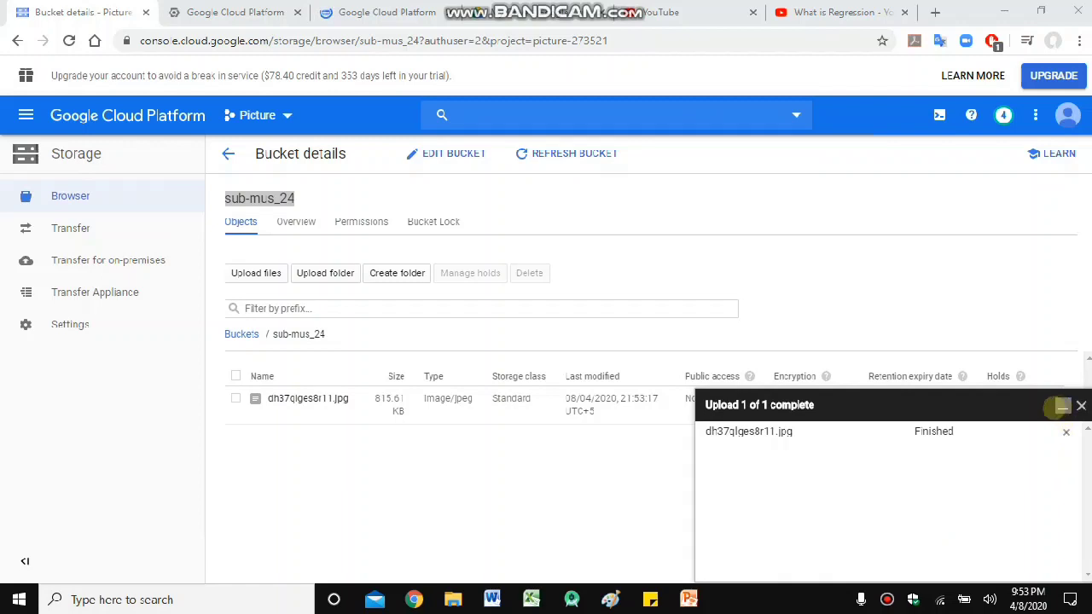
{"action": "left_click_drag", "start_coordinate": [953, 431], "coordinate": [913, 432]}
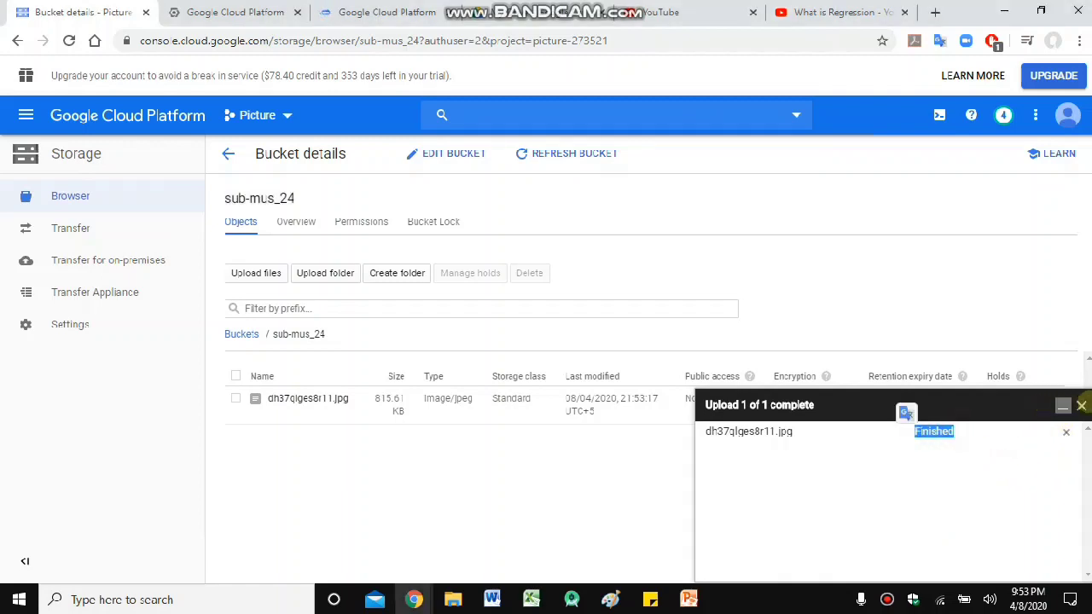
{"action": "left_click", "coordinate": [1061, 405]}
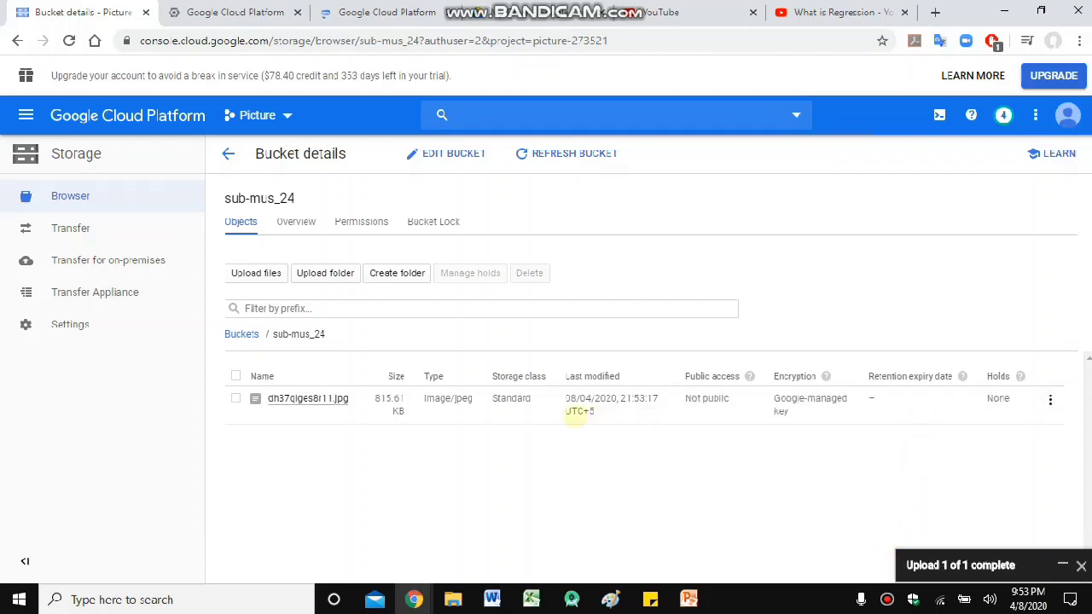
{"action": "left_click", "coordinate": [686, 398]}
{"action": "left_click_drag", "start_coordinate": [686, 398], "coordinate": [725, 402]}
{"action": "left_click", "coordinate": [719, 417]}
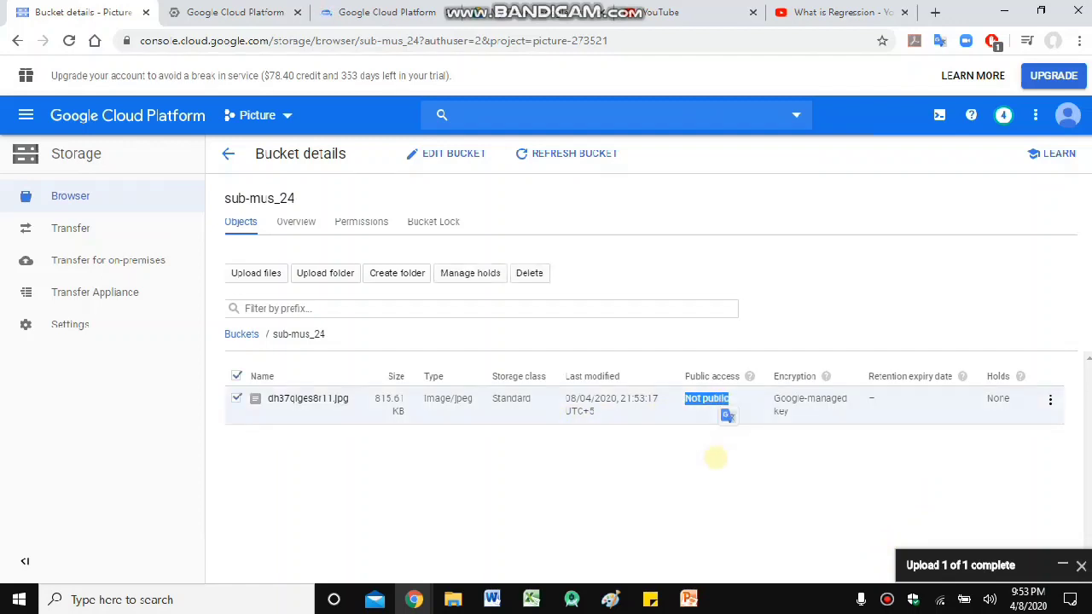
{"action": "left_click", "coordinate": [713, 460]}
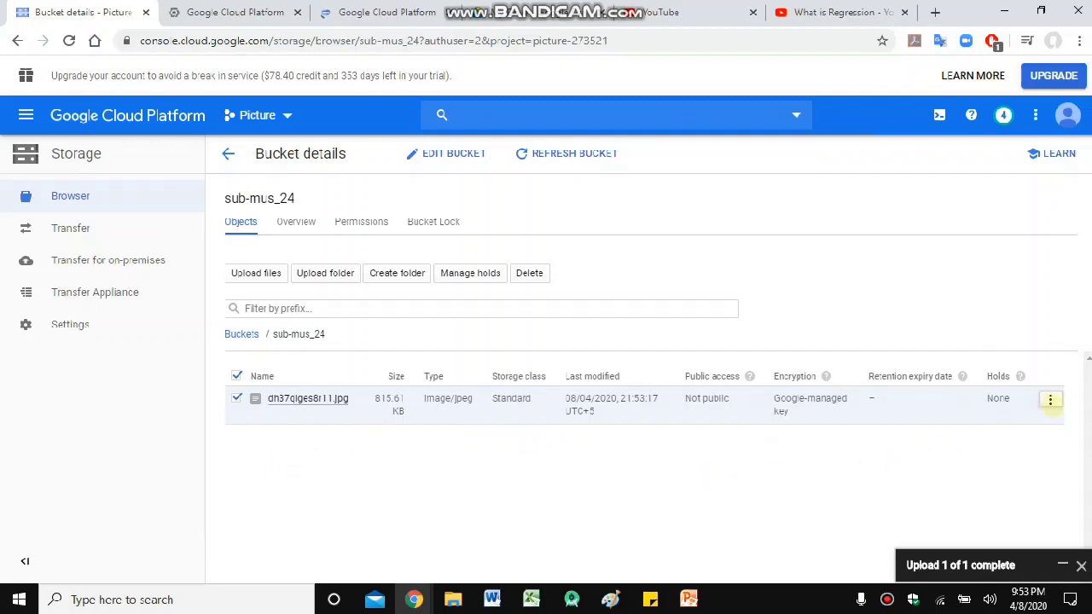
{"action": "left_click", "coordinate": [1050, 399]}
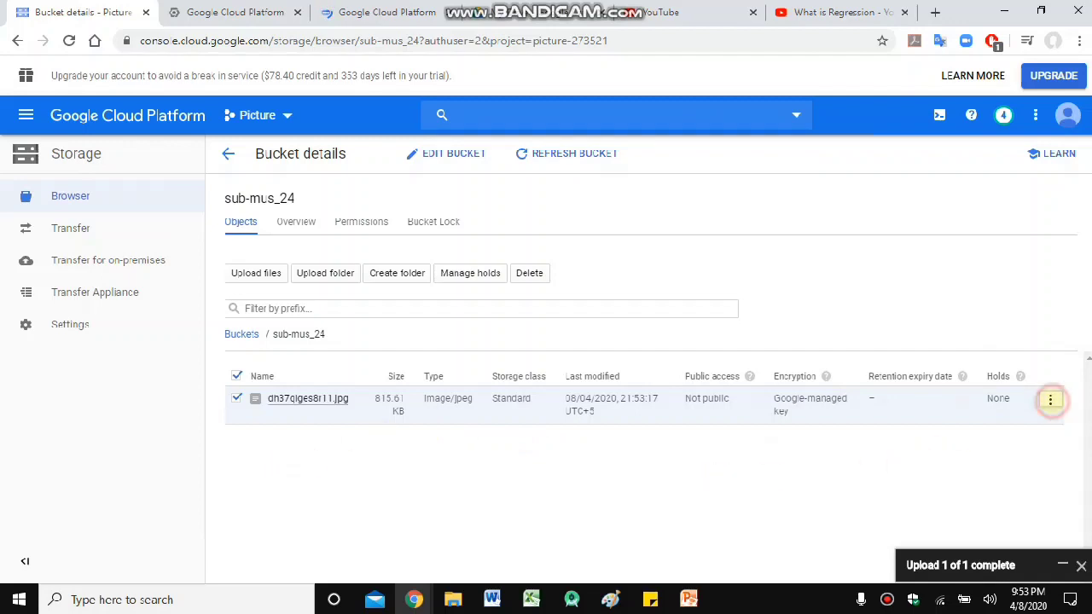
- Add a User permission entry granting allUsers Reader access on dh37qlges8r11.jpg and save
{"action": "left_click", "coordinate": [1012, 424]}
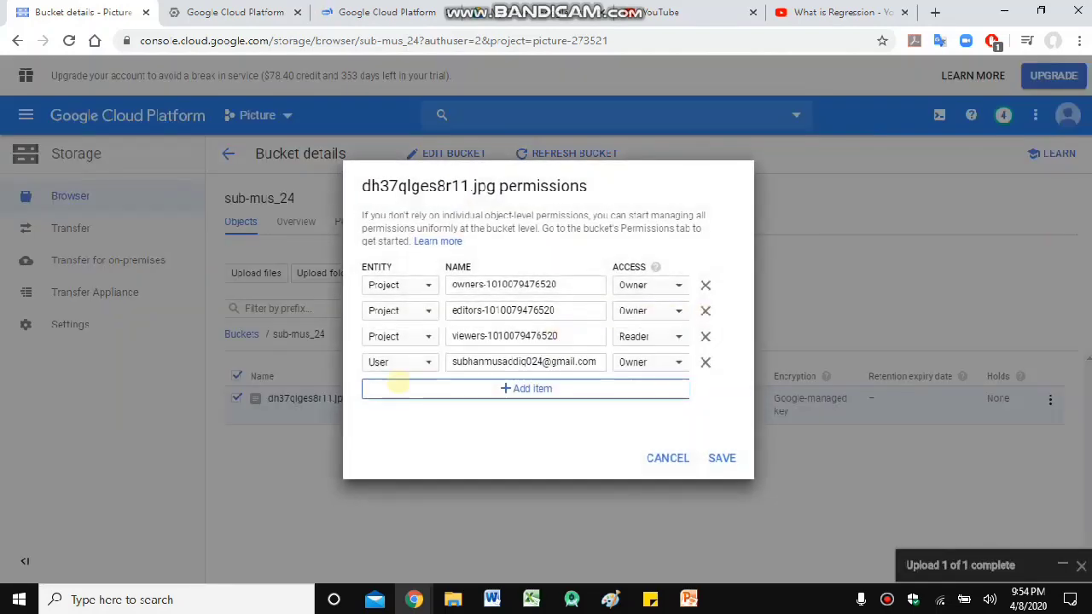
{"action": "left_click", "coordinate": [426, 385]}
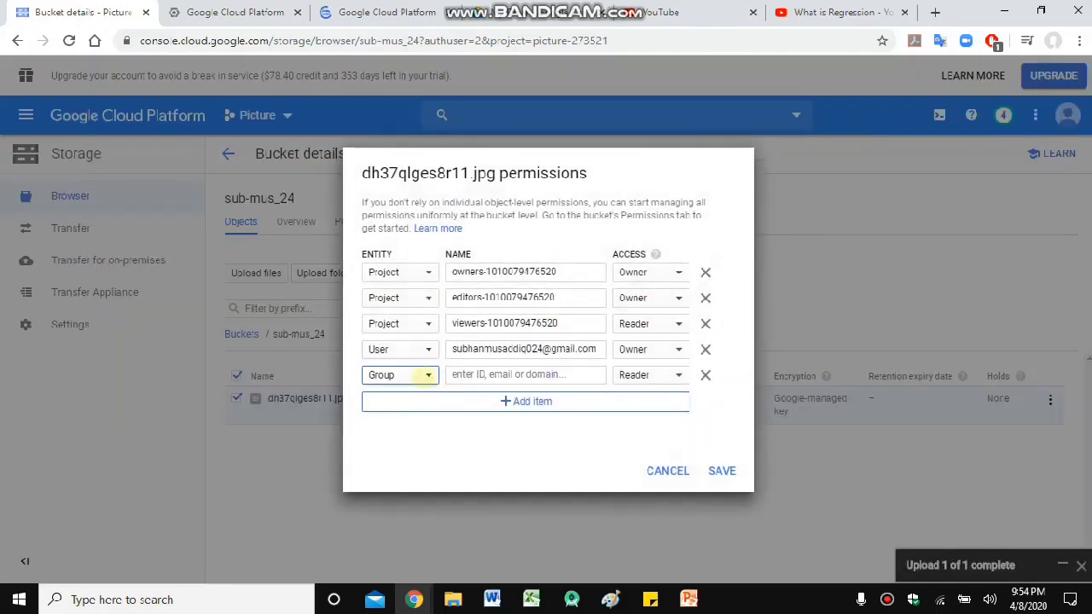
{"action": "left_click", "coordinate": [426, 374]}
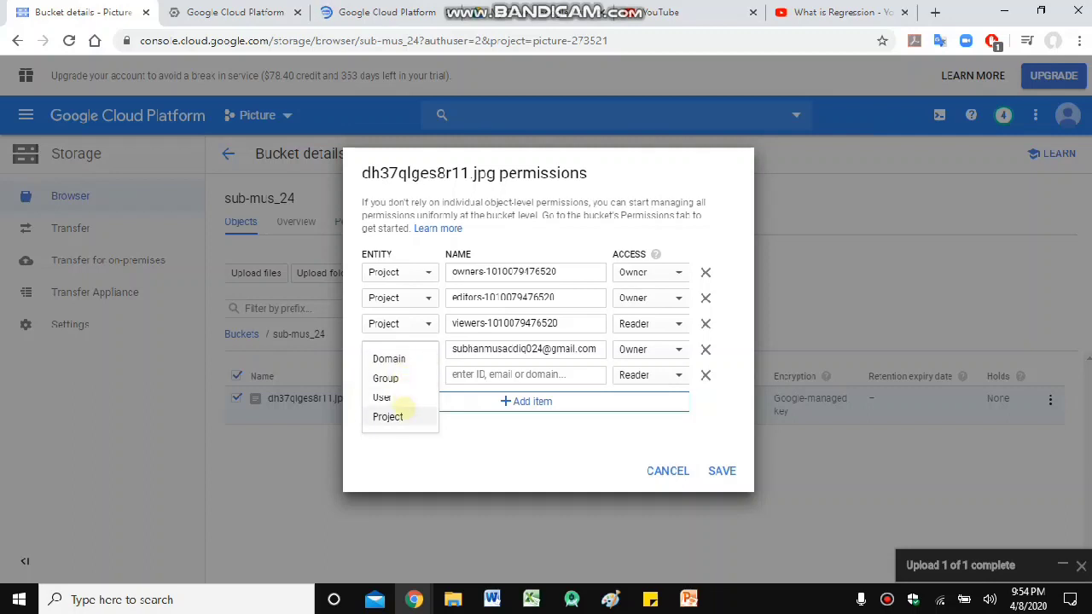
{"action": "left_click", "coordinate": [401, 396]}
{"action": "left_click", "coordinate": [500, 378]}
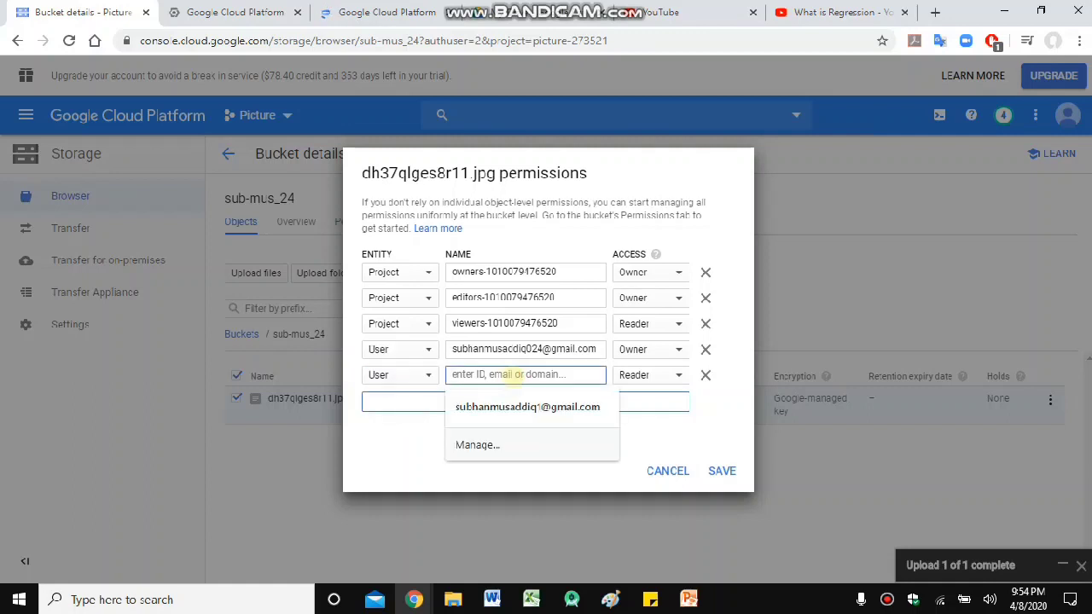
{"action": "type", "text": "allUser"}
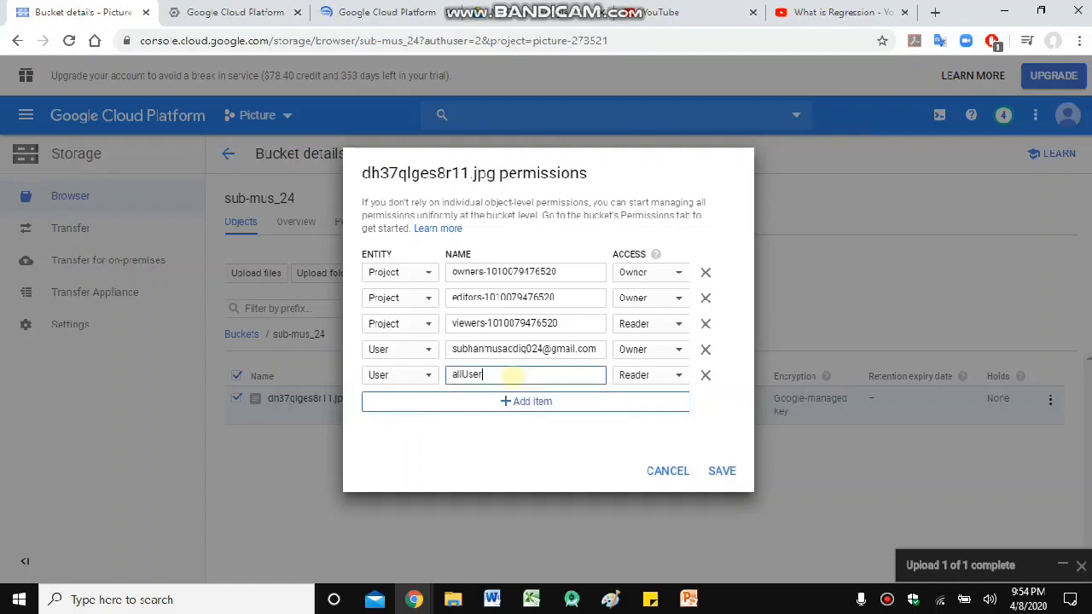
{"action": "type", "text": "s"}
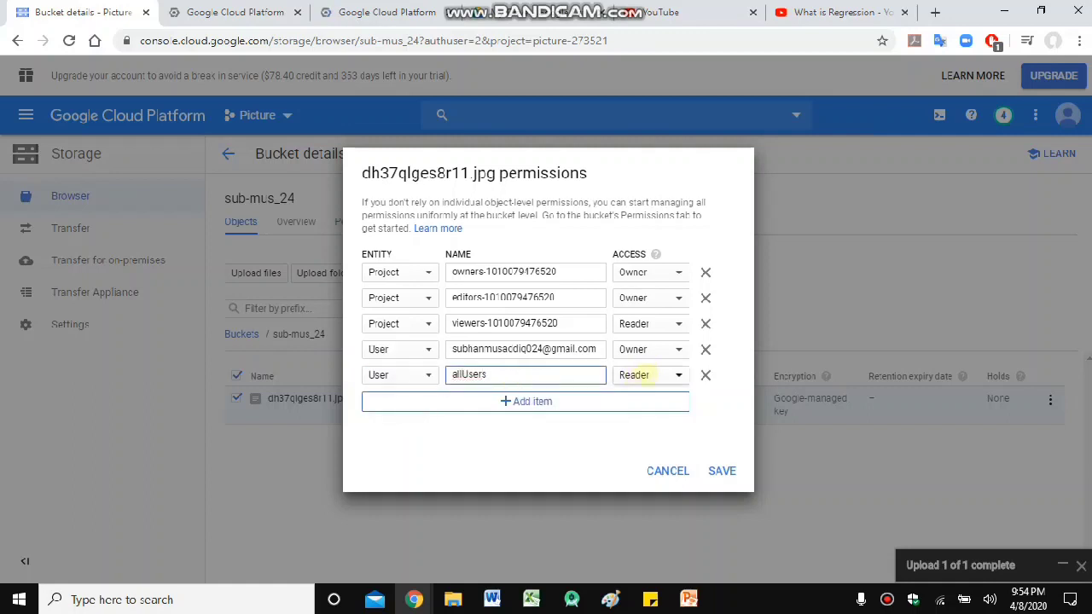
{"action": "left_click", "coordinate": [643, 375]}
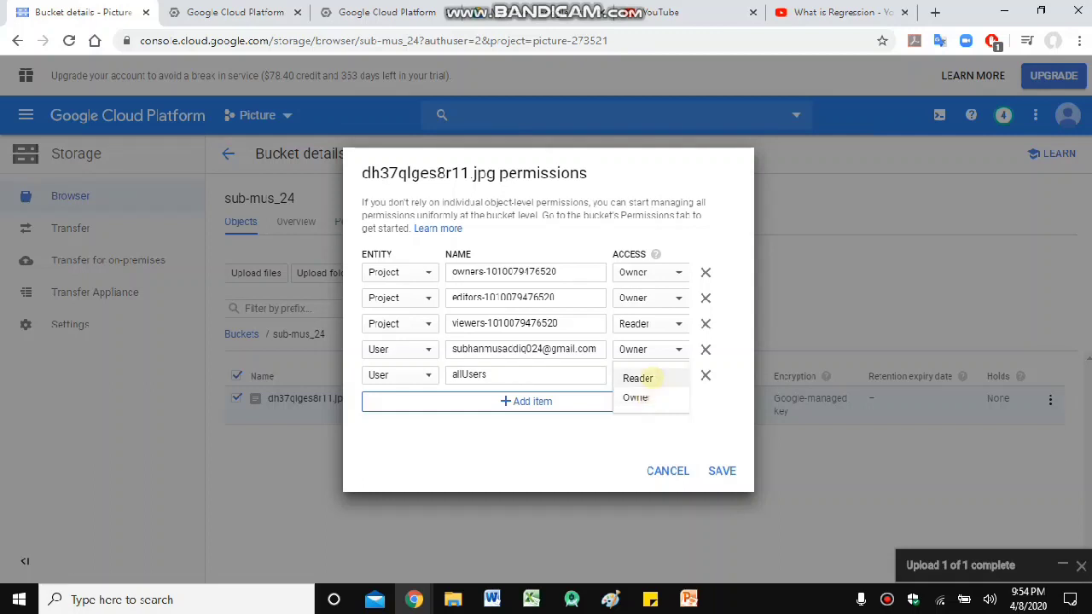
{"action": "left_click", "coordinate": [648, 378]}
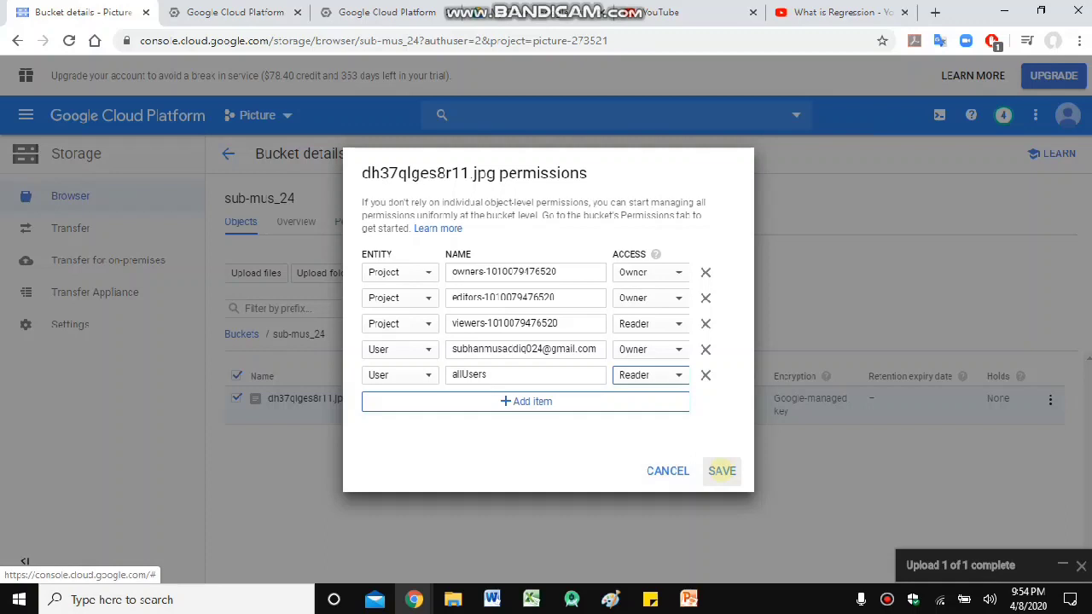
{"action": "left_click", "coordinate": [721, 471]}
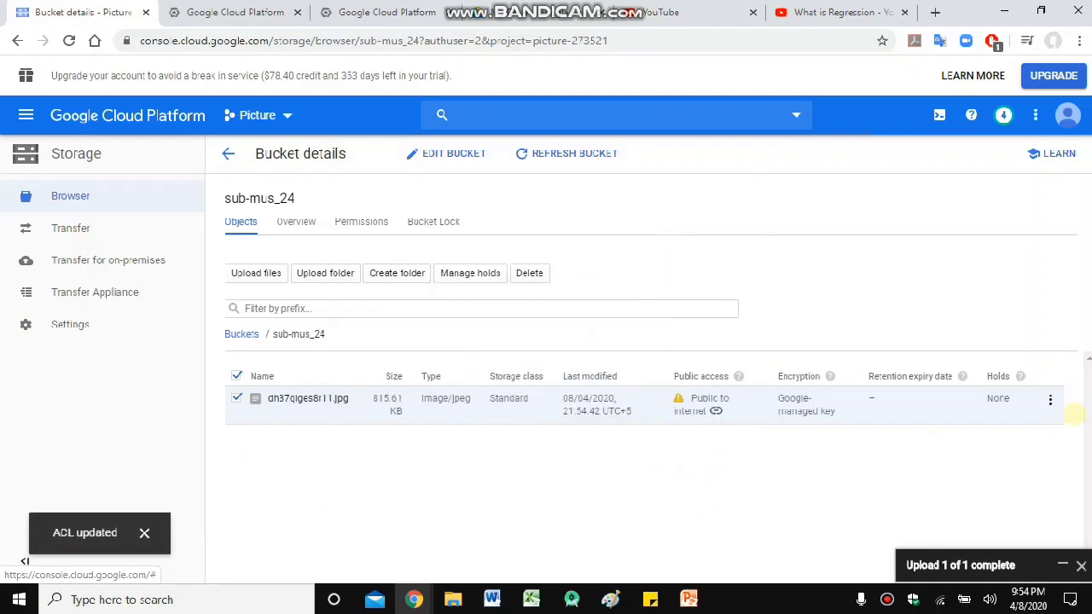
{"action": "left_click_drag", "start_coordinate": [687, 397], "coordinate": [735, 413]}
{"action": "left_click", "coordinate": [707, 409]}
{"action": "left_click", "coordinate": [715, 411]}
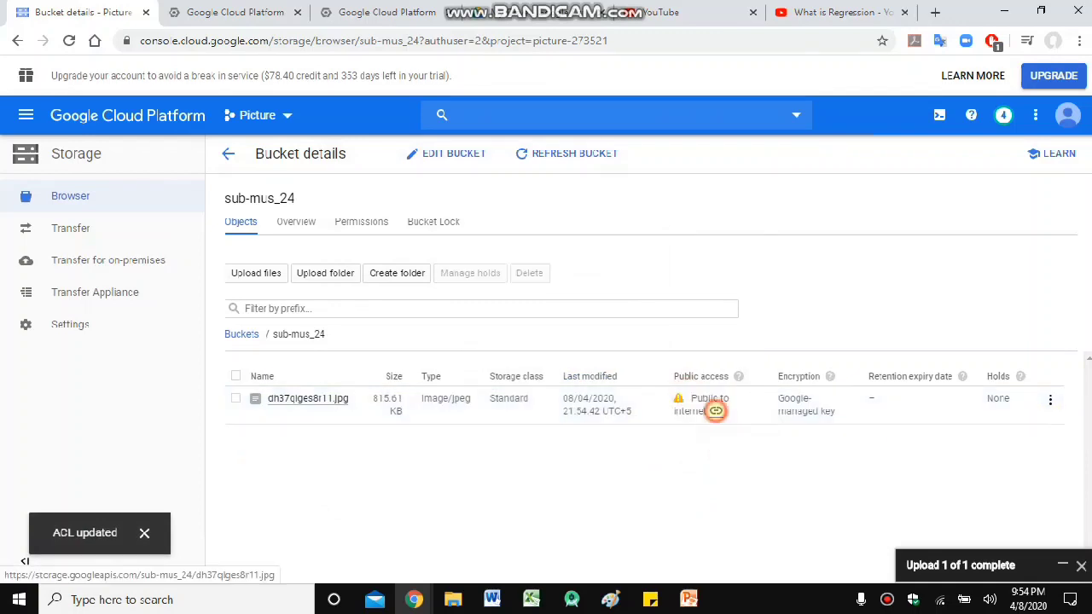
{"action": "left_click", "coordinate": [60, 12]}
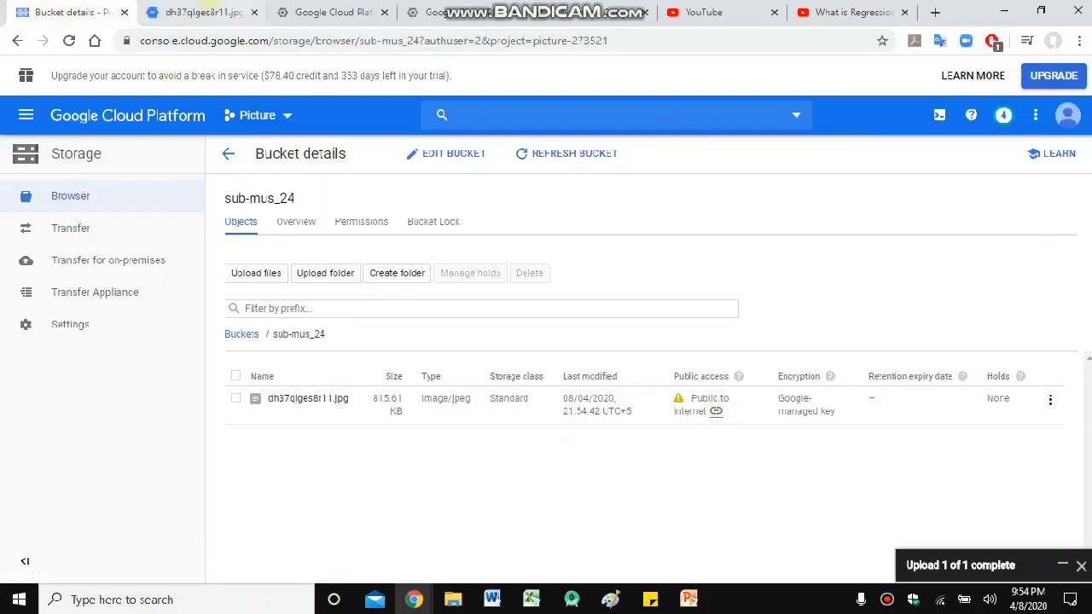
{"action": "left_click", "coordinate": [203, 12]}
{"action": "left_click", "coordinate": [436, 40]}
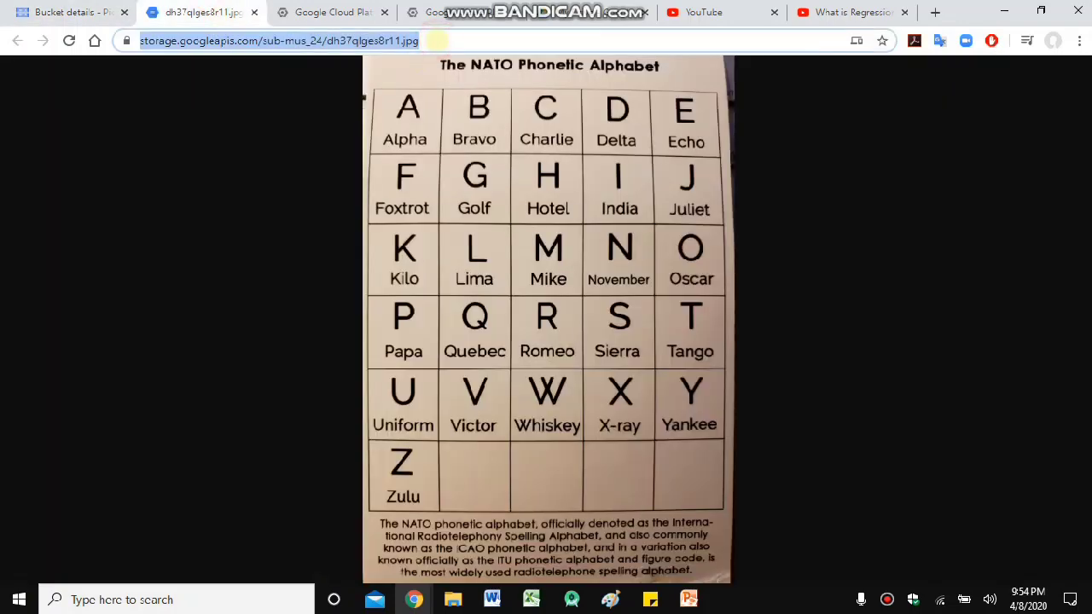
{"action": "left_click", "coordinate": [635, 249]}
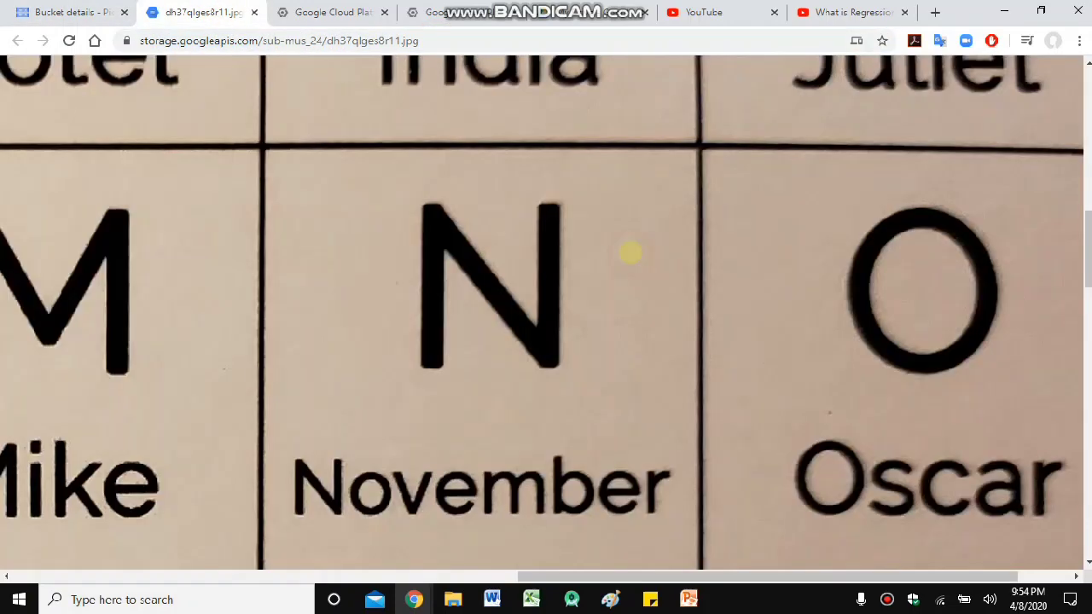
{"action": "left_click", "coordinate": [628, 251]}
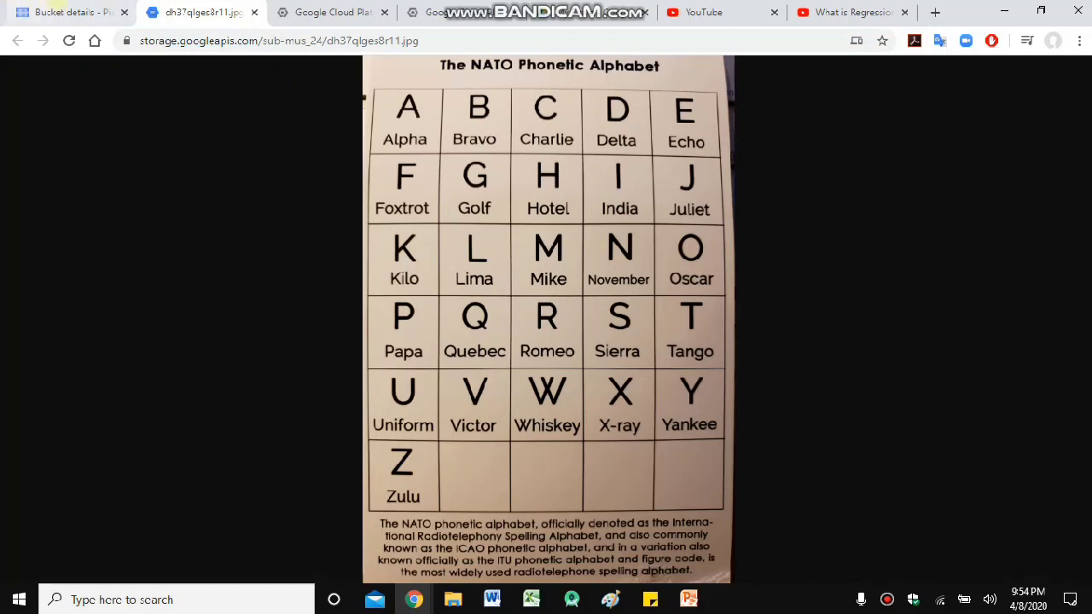
{"action": "left_click", "coordinate": [98, 10]}
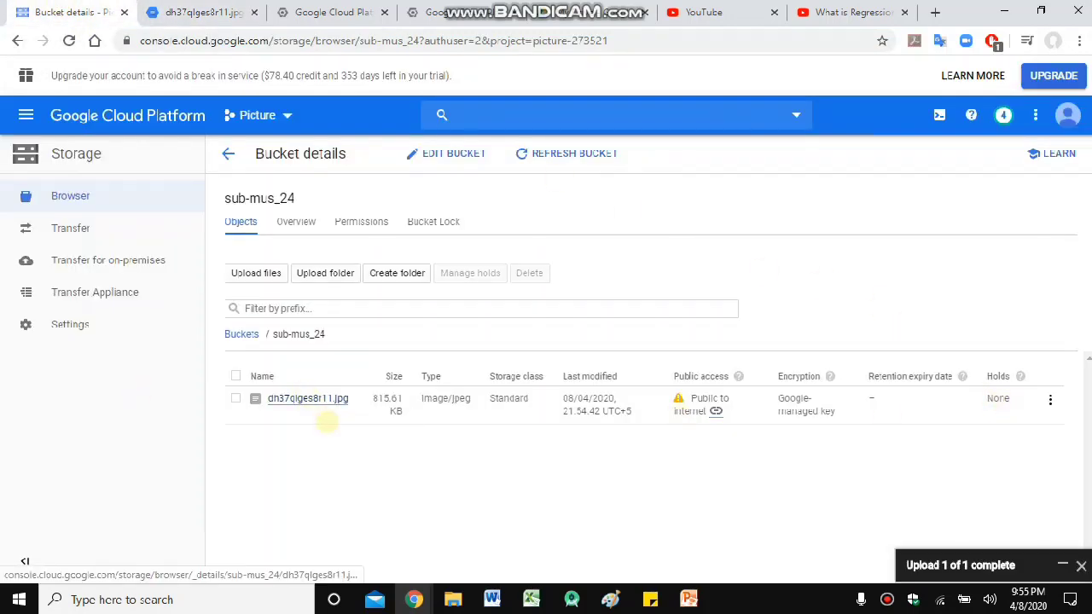
- Replace the picture's file name with 12345, keeping the .jpg extension
{"action": "left_click", "coordinate": [1049, 399]}
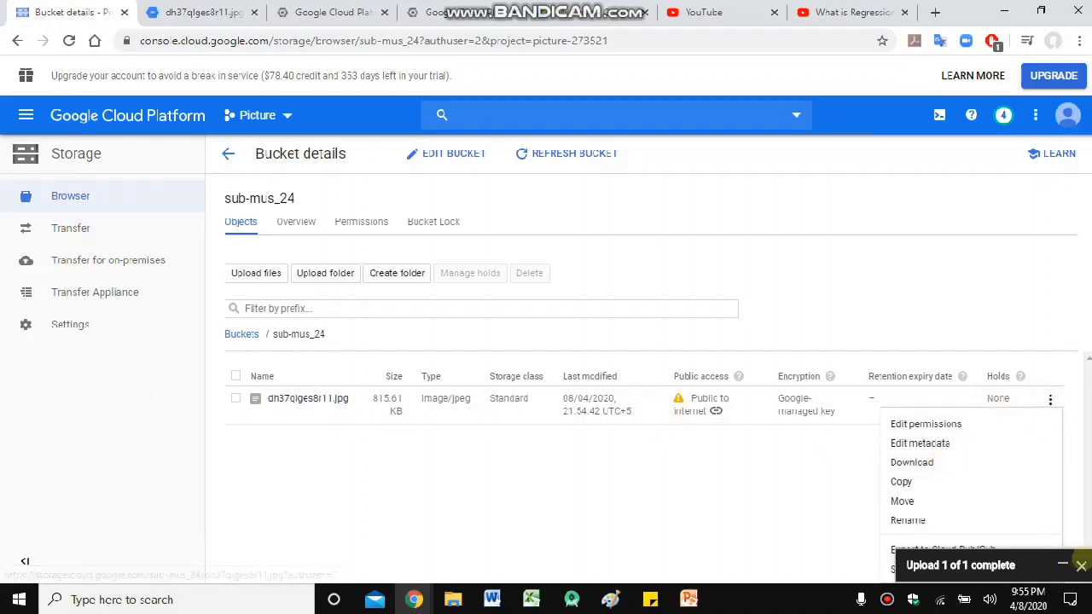
{"action": "left_click", "coordinate": [1045, 400]}
{"action": "left_click", "coordinate": [1044, 400]}
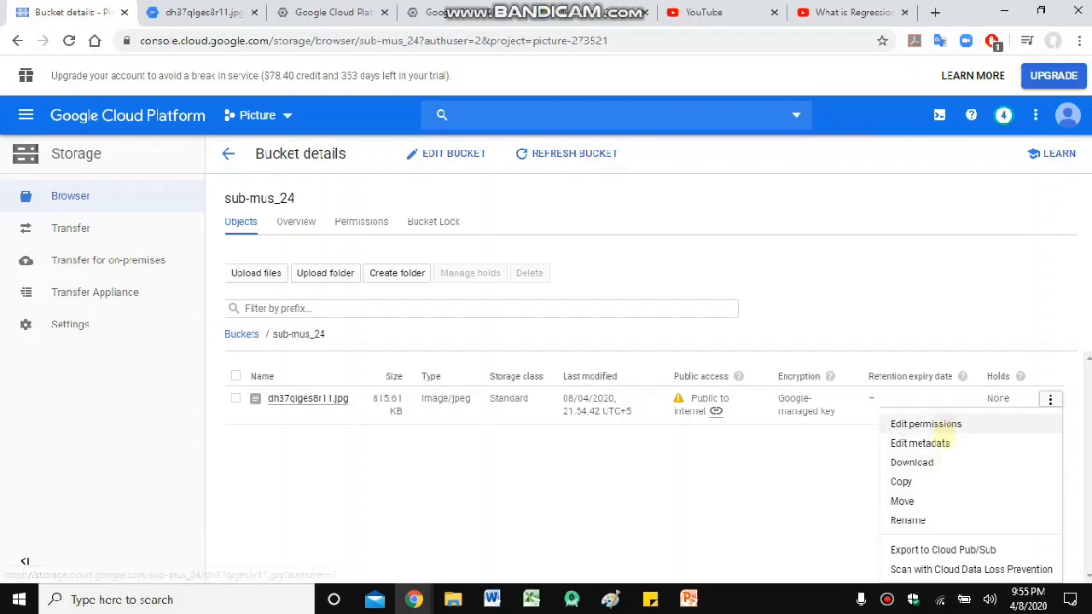
{"action": "left_click", "coordinate": [939, 519]}
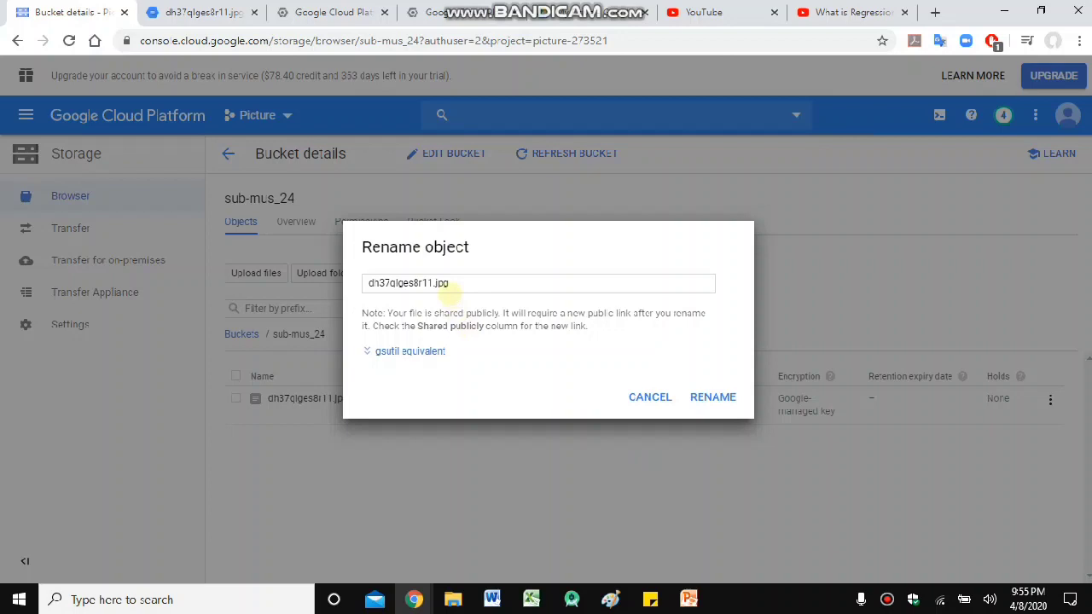
{"action": "left_click", "coordinate": [431, 282]}
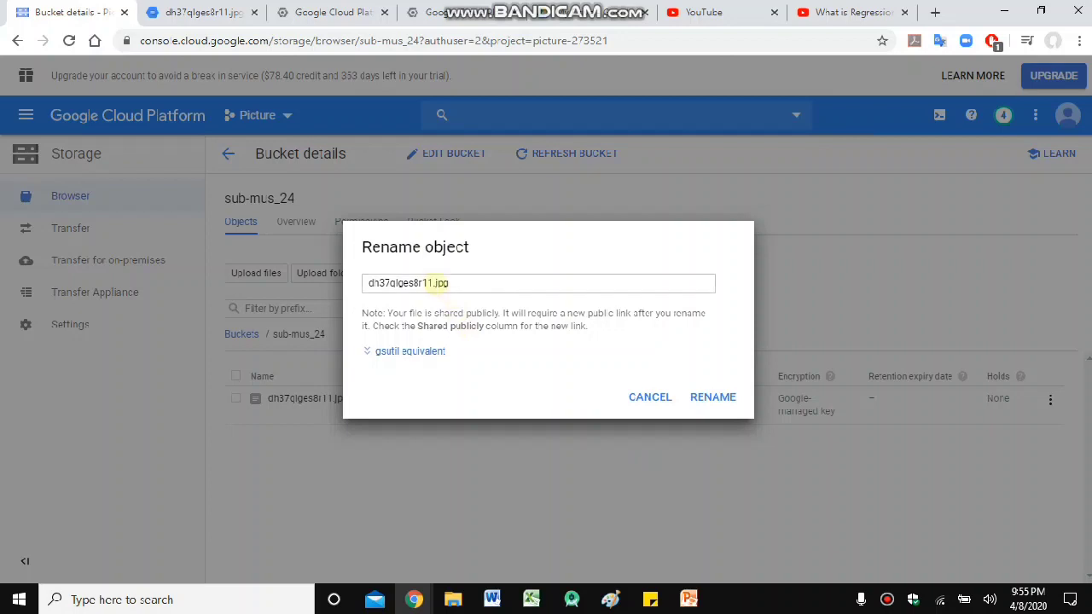
{"action": "left_click_drag", "start_coordinate": [431, 282], "coordinate": [268, 294]}
{"action": "type", "text": "12345"}
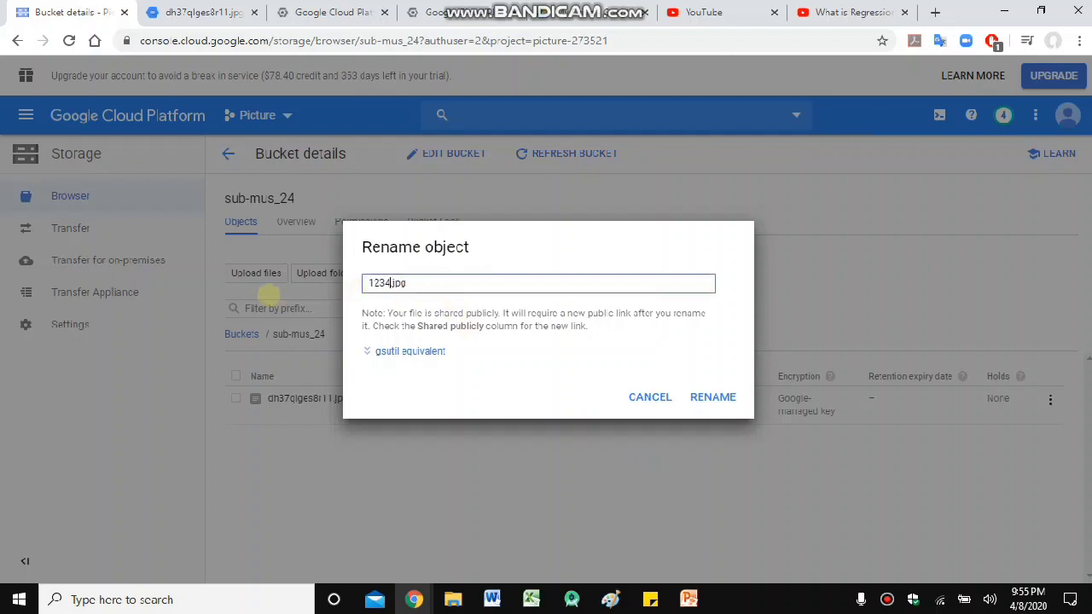
{"action": "left_click", "coordinate": [732, 396]}
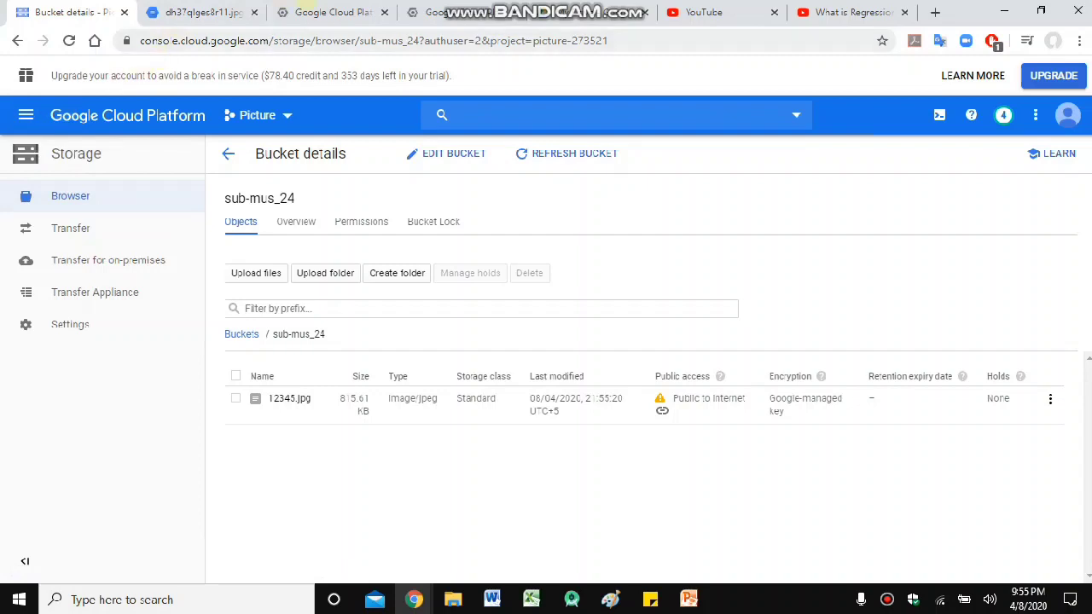
- View the VM instances tab, then switch to the SQL tab listing hellobucket (MySQL 5.7)
{"action": "left_click", "coordinate": [320, 12]}
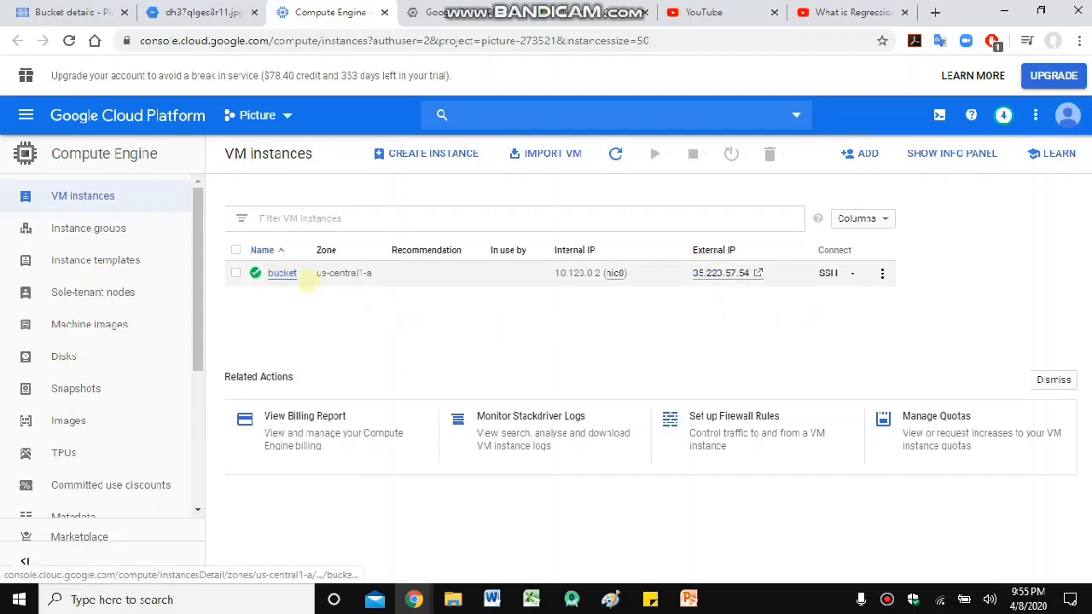
{"action": "left_click", "coordinate": [439, 12]}
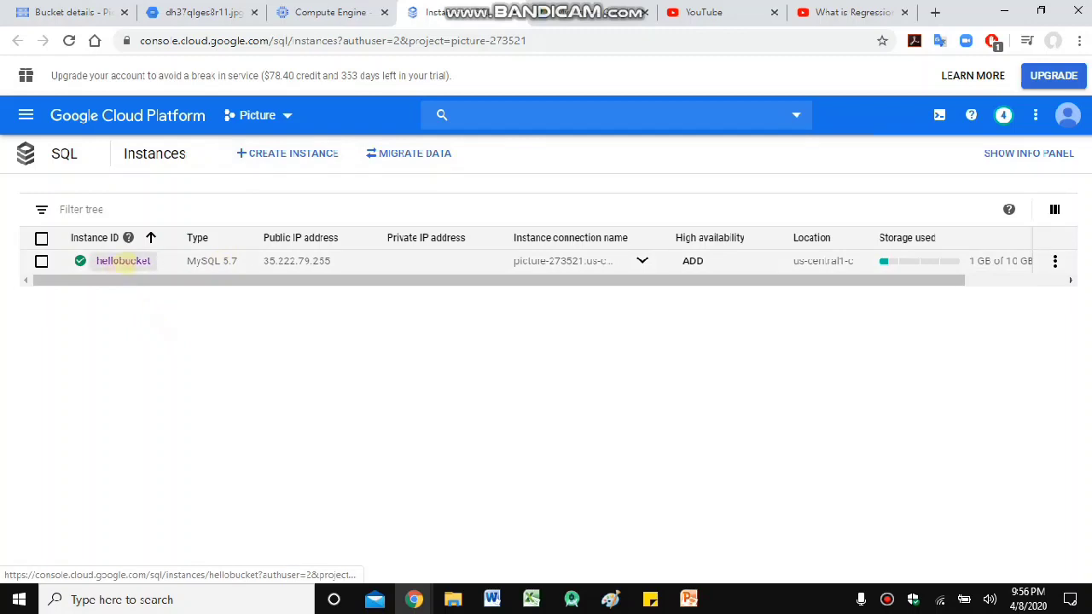
- Open the hellobucket instance, review its Overview, then go to its Connections page
{"action": "left_click", "coordinate": [125, 262]}
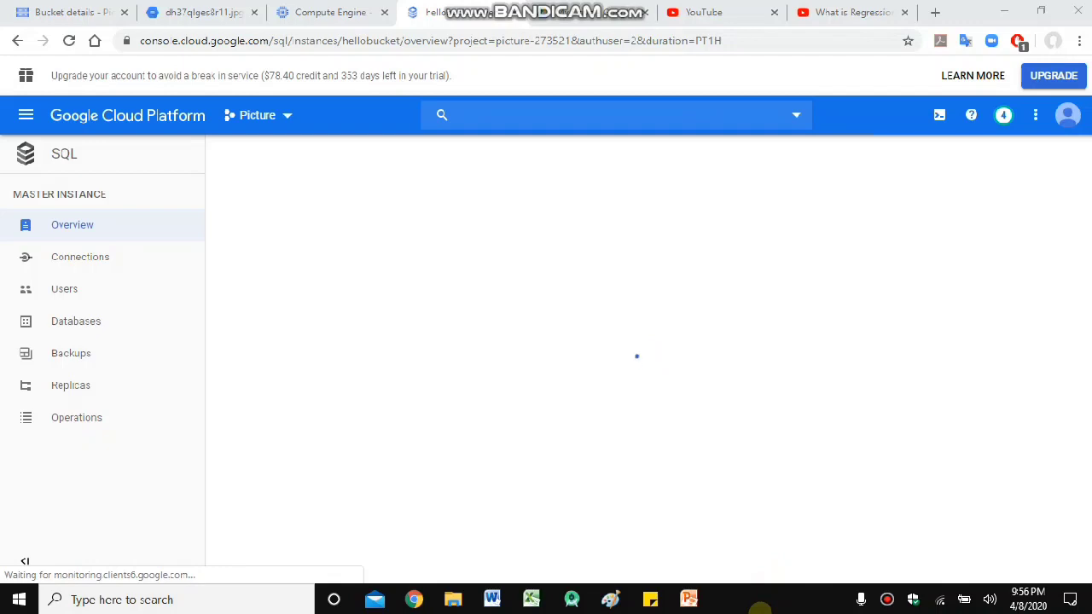
{"action": "scroll", "coordinate": [512, 409], "scroll_direction": "down", "scroll_amount": 3}
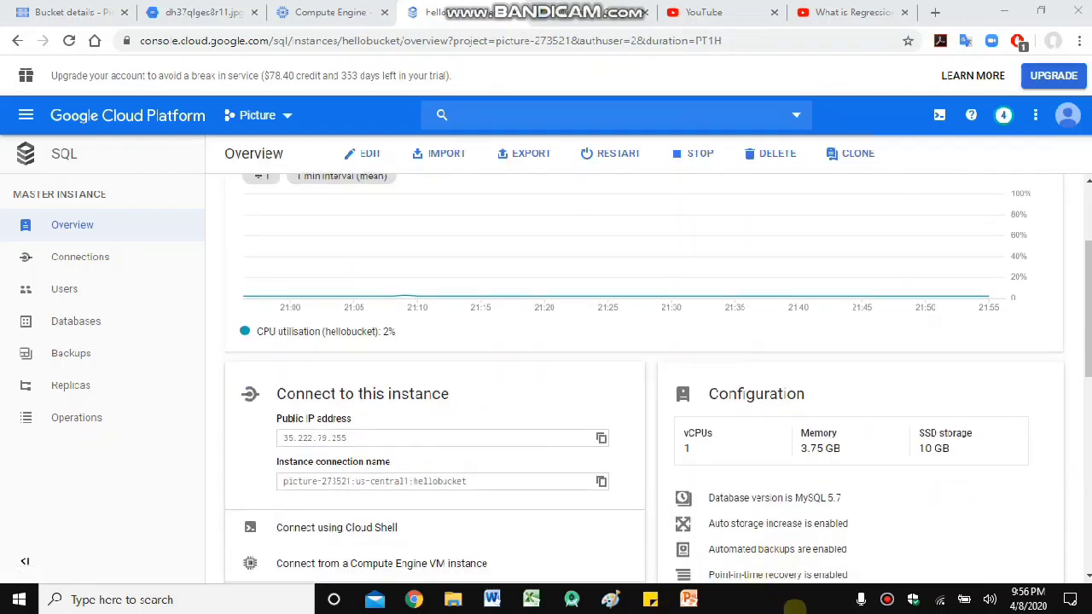
{"action": "scroll", "coordinate": [512, 528], "scroll_direction": "up", "scroll_amount": 1}
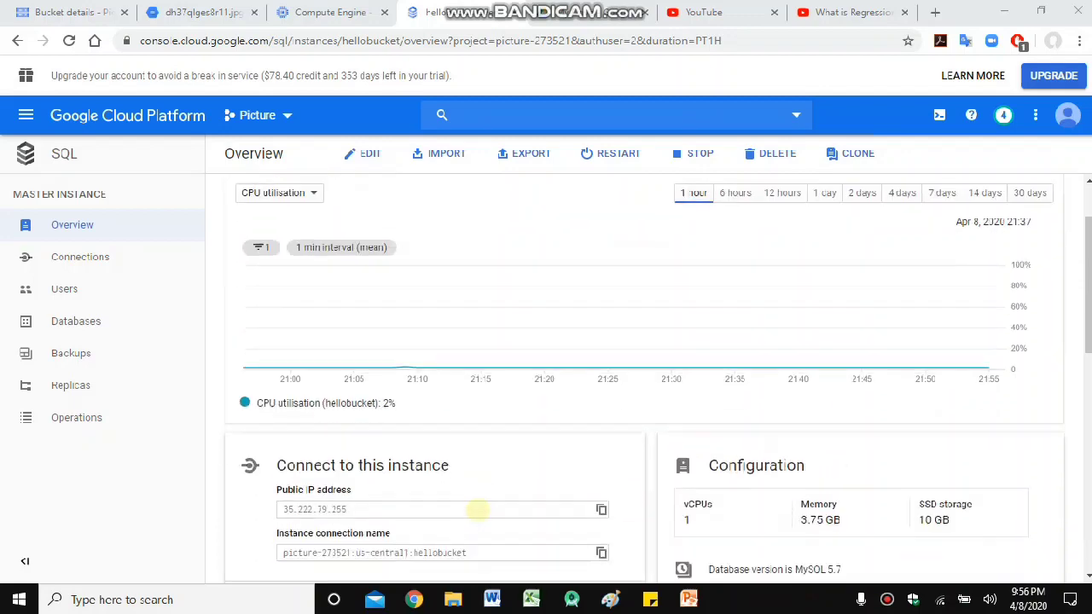
{"action": "scroll", "coordinate": [410, 443], "scroll_direction": "down", "scroll_amount": 1}
{"action": "scroll", "coordinate": [358, 375], "scroll_direction": "down", "scroll_amount": 1}
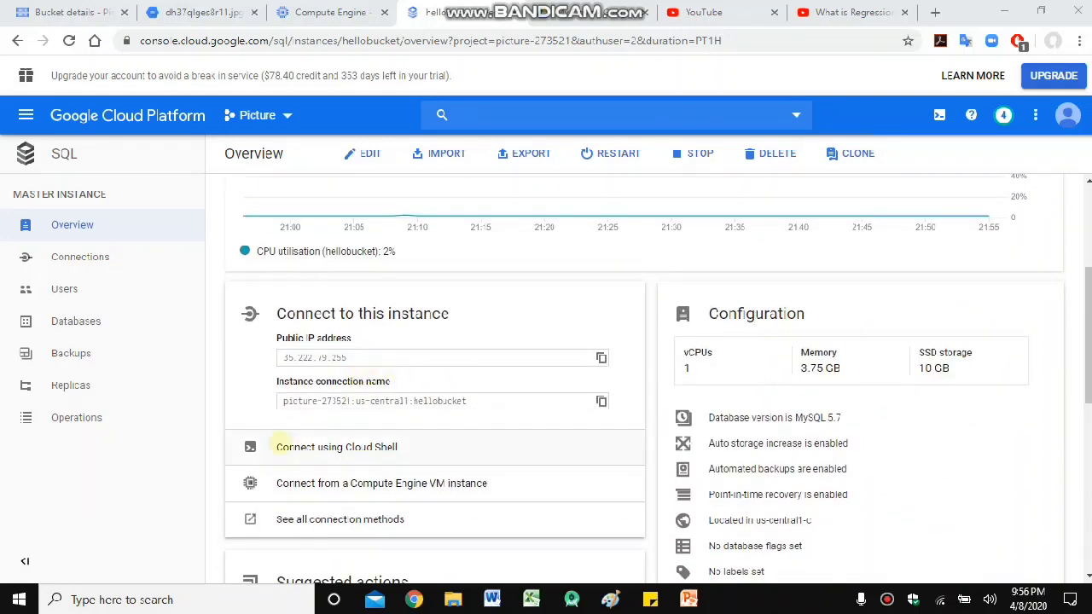
{"action": "left_click", "coordinate": [111, 258]}
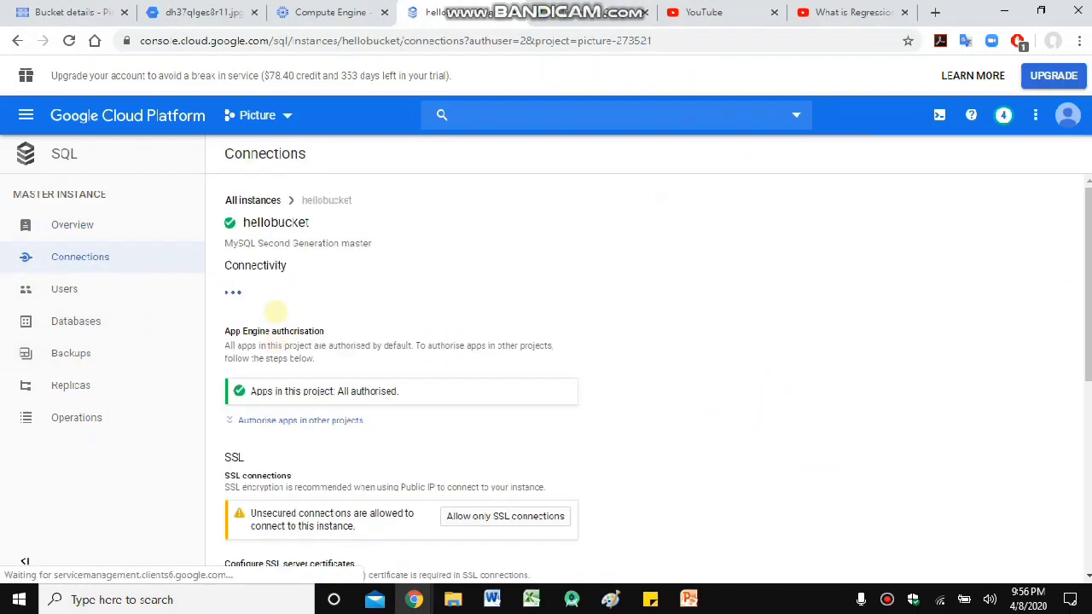
- Start adding an authorised network and check the VM's external IP in the VM instances tab
{"action": "scroll", "coordinate": [294, 366], "scroll_direction": "down", "scroll_amount": 2}
{"action": "scroll", "coordinate": [303, 386], "scroll_direction": "down", "scroll_amount": 3}
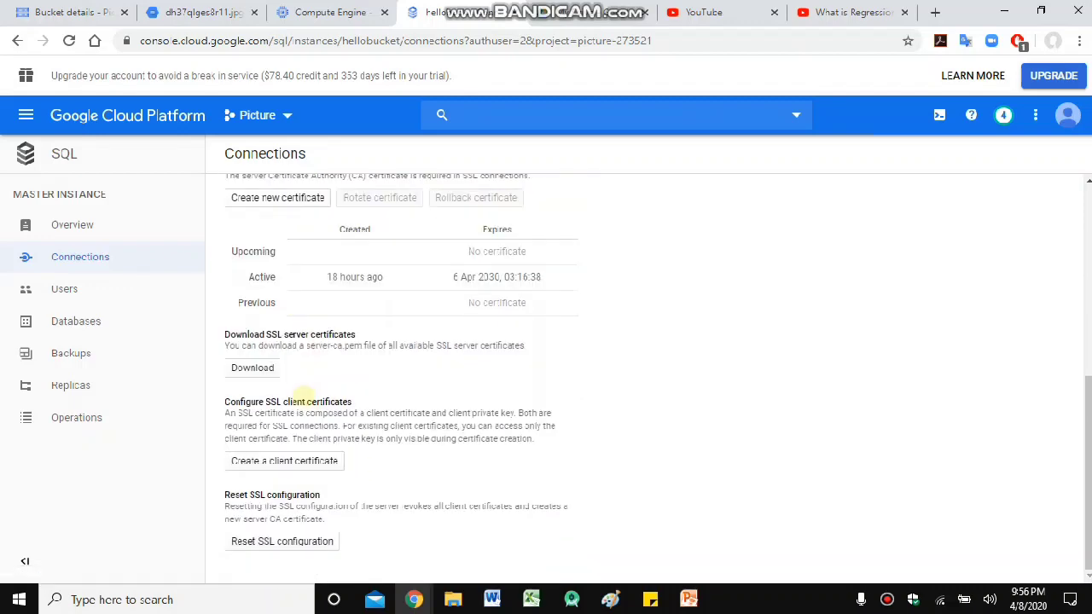
{"action": "scroll", "coordinate": [304, 396], "scroll_direction": "up", "scroll_amount": 6}
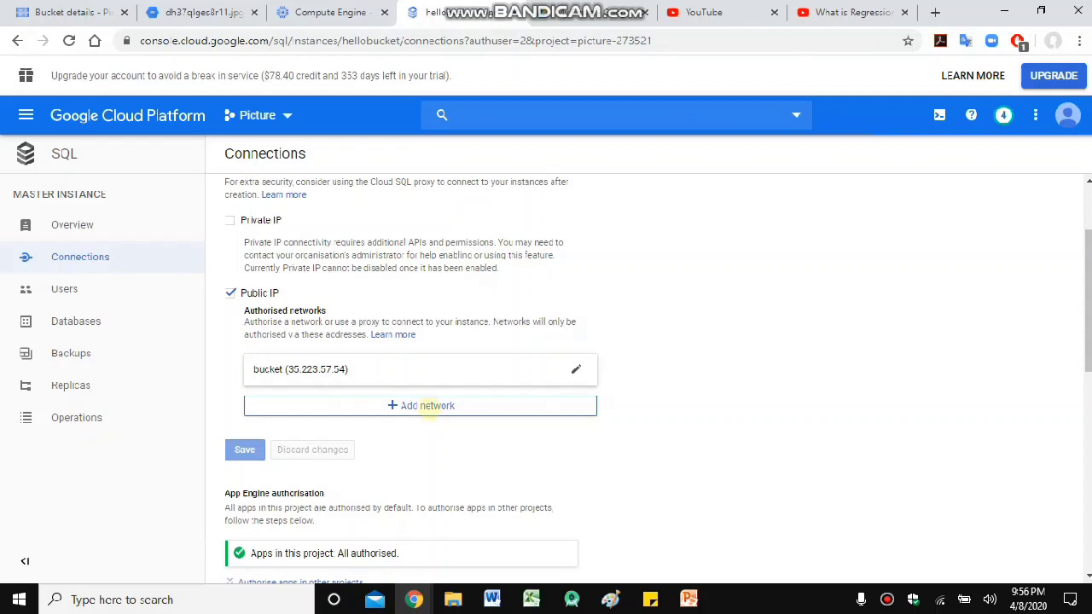
{"action": "left_click", "coordinate": [427, 406]}
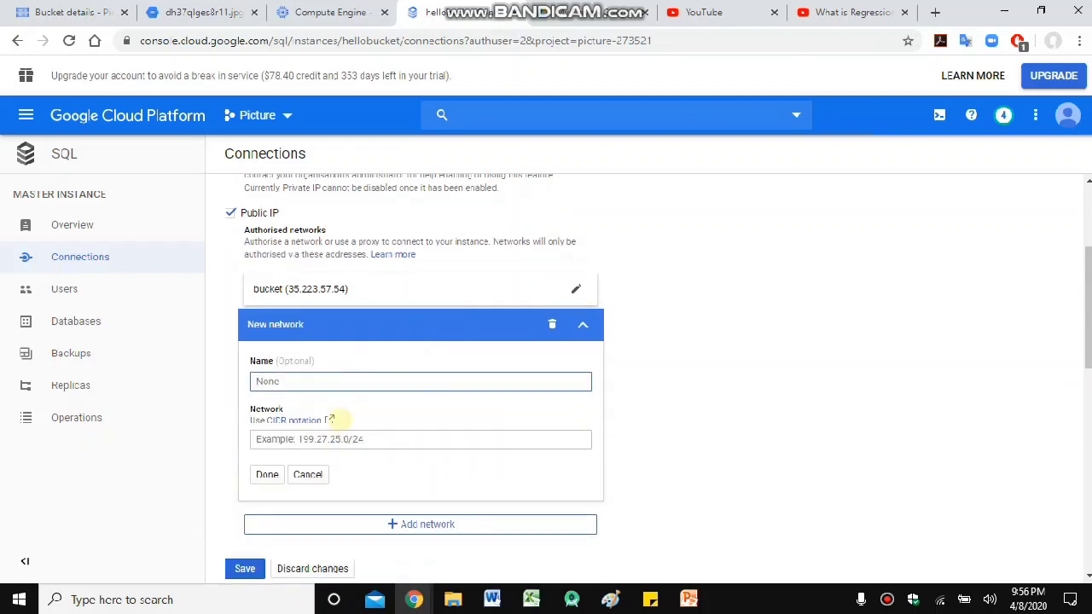
{"action": "left_click", "coordinate": [314, 11]}
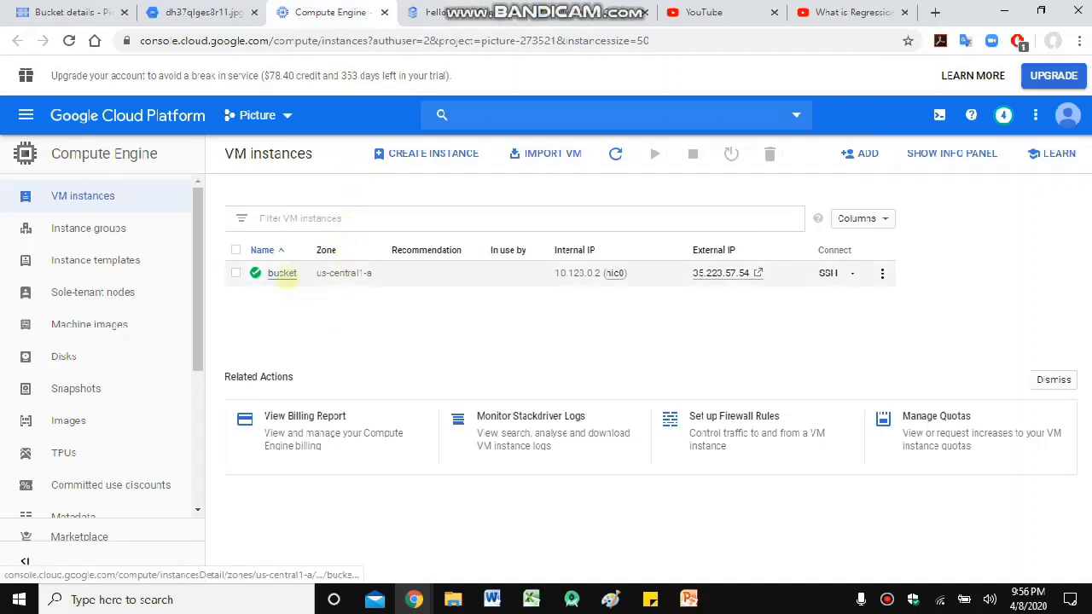
{"action": "key", "text": "ctrl+Tab"}
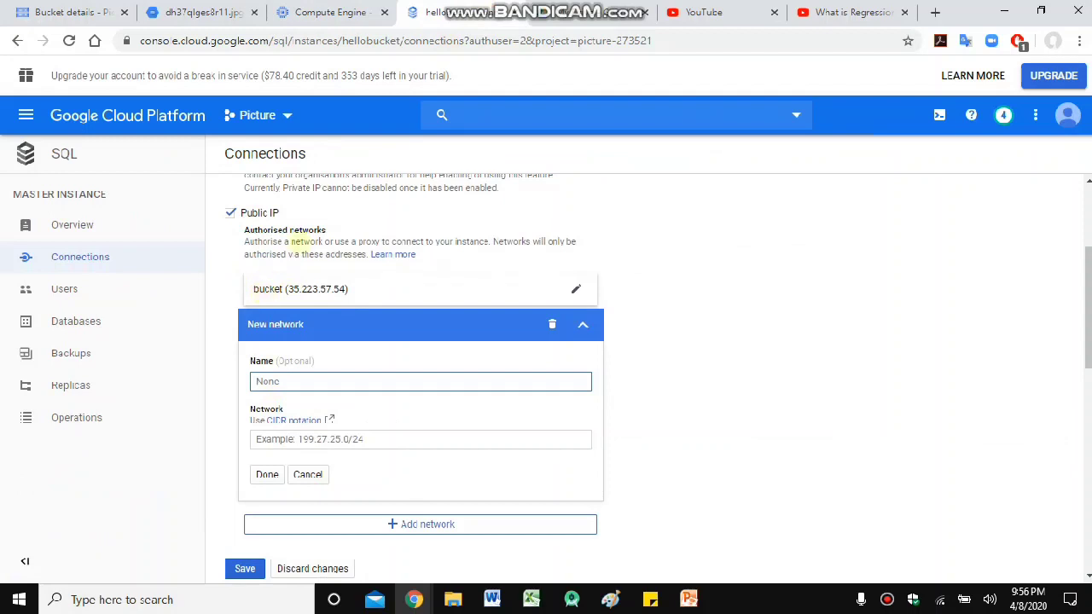
{"action": "key", "text": "ctrl+shift+Tab"}
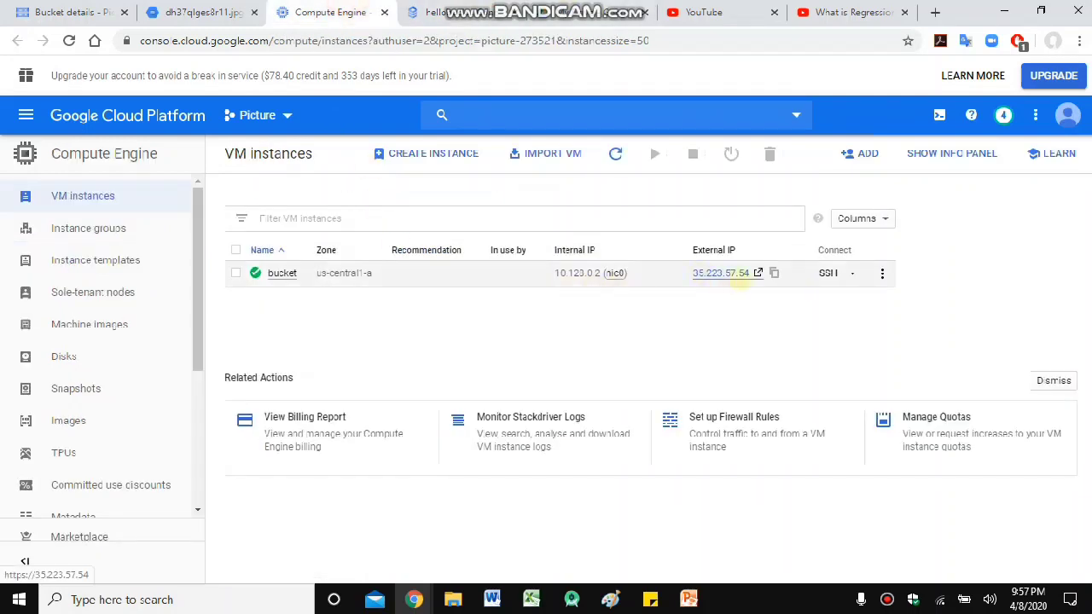
{"action": "left_click", "coordinate": [432, 10]}
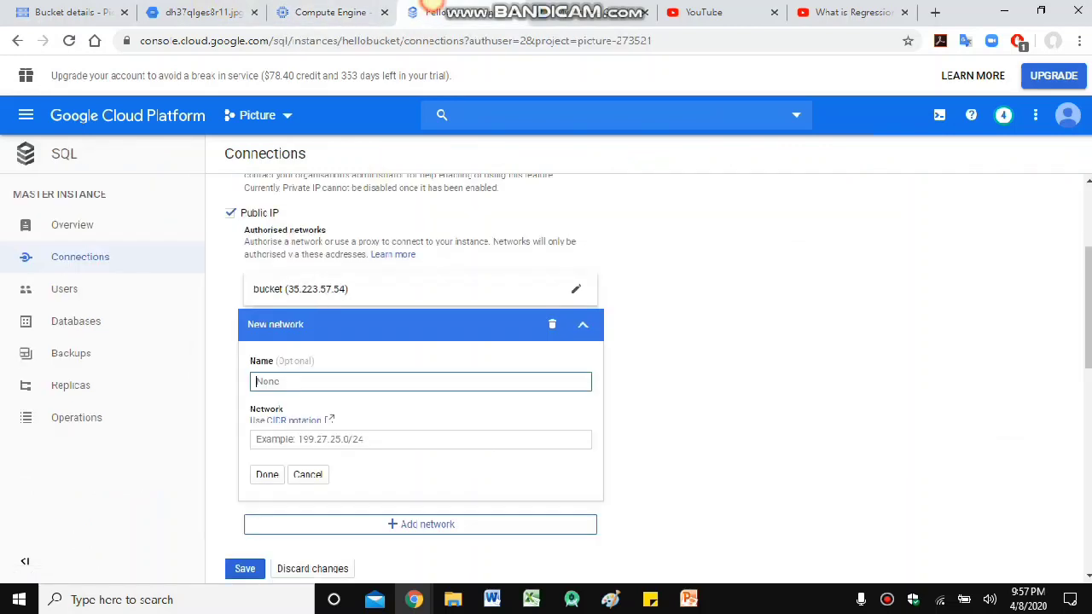
- Delete the empty New network entry and return to hellobucket's Overview
{"action": "scroll", "coordinate": [554, 340], "scroll_direction": "down", "scroll_amount": 1}
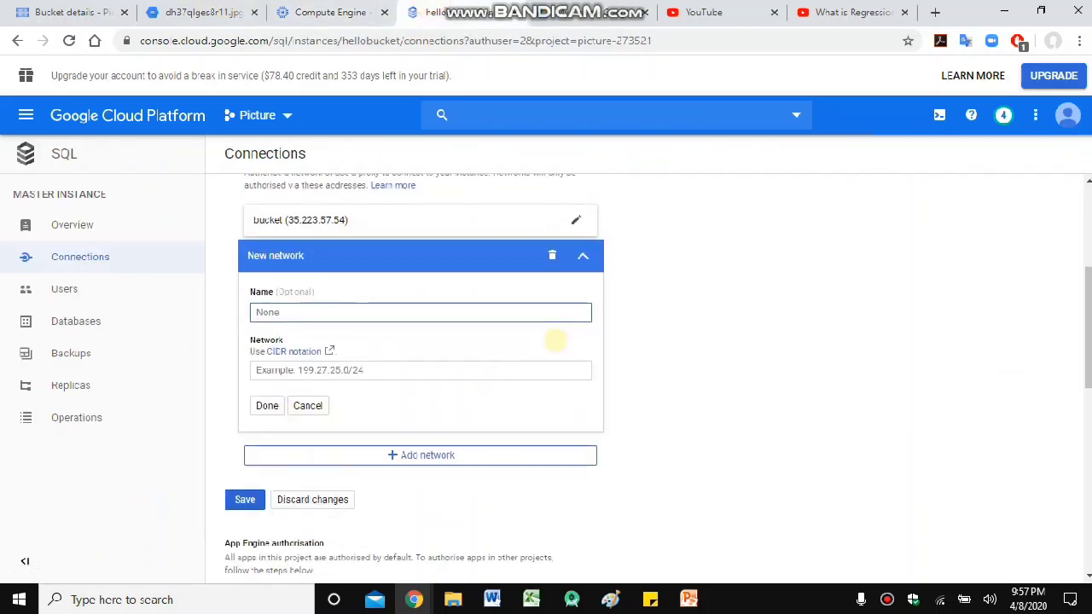
{"action": "left_click", "coordinate": [551, 243]}
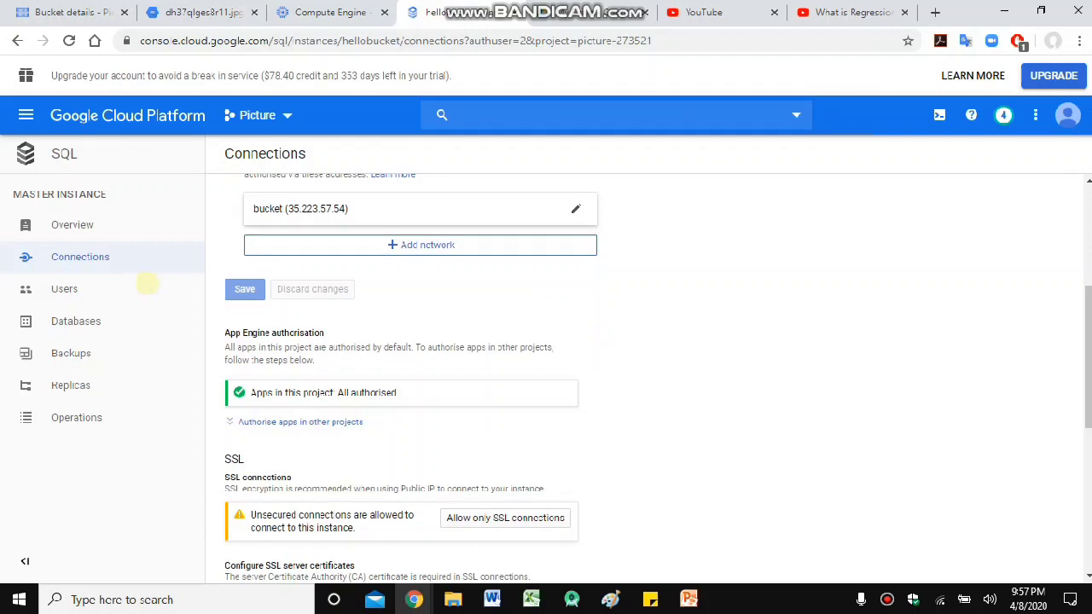
{"action": "scroll", "coordinate": [508, 362], "scroll_direction": "up", "scroll_amount": 4}
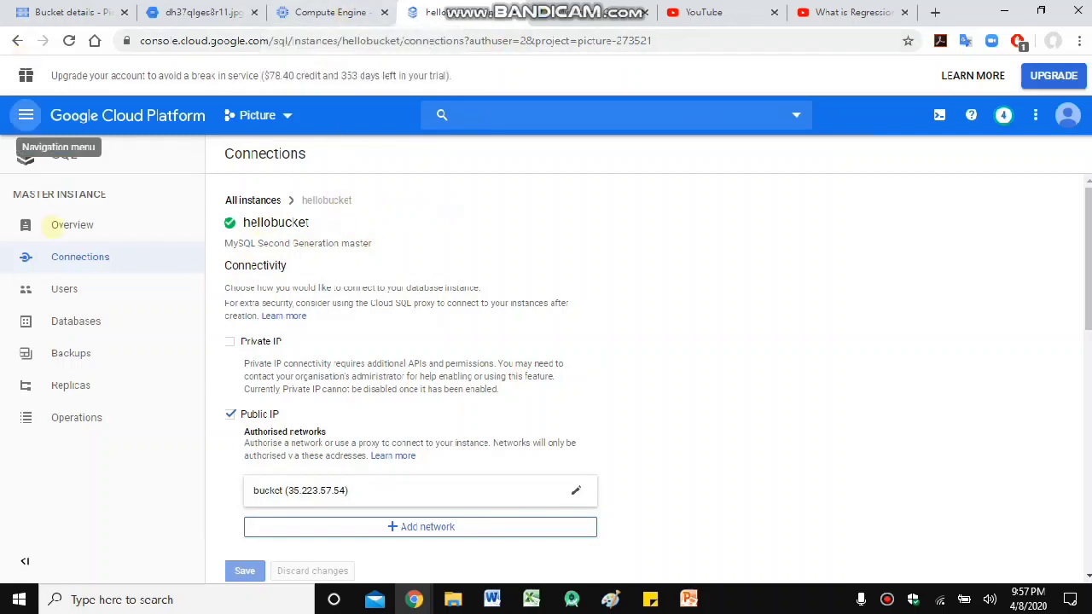
{"action": "left_click", "coordinate": [55, 225]}
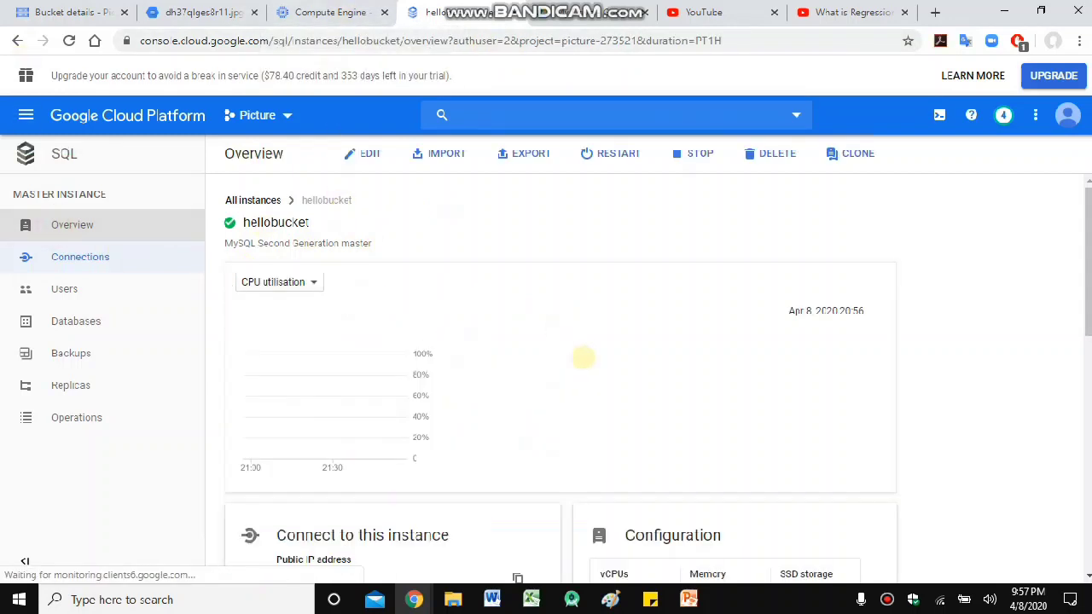
{"action": "scroll", "coordinate": [580, 365], "scroll_direction": "down", "scroll_amount": 3}
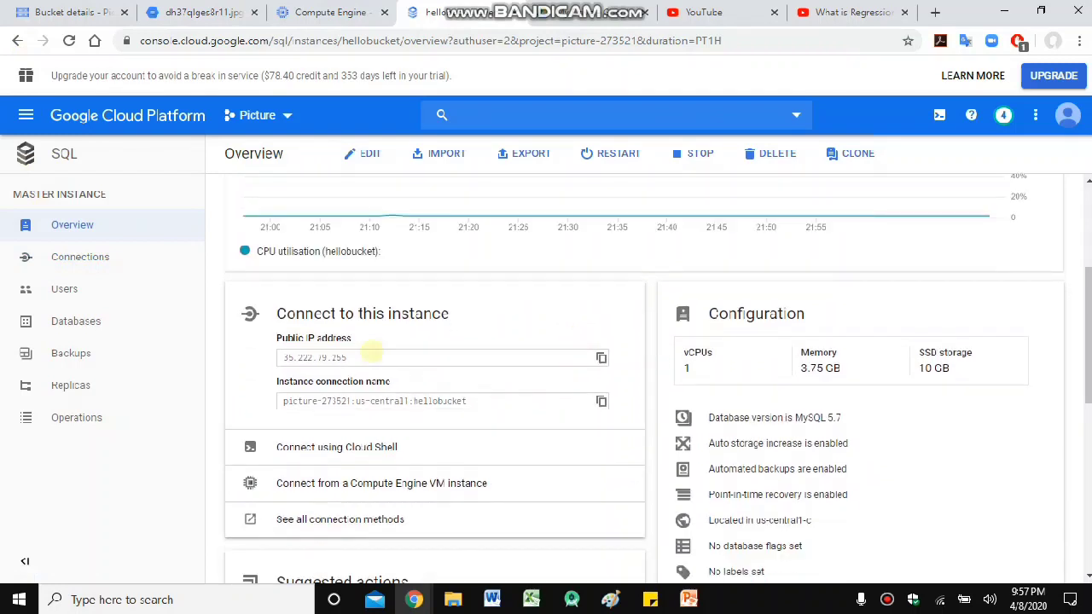
{"action": "left_click_drag", "start_coordinate": [362, 358], "coordinate": [283, 353]}
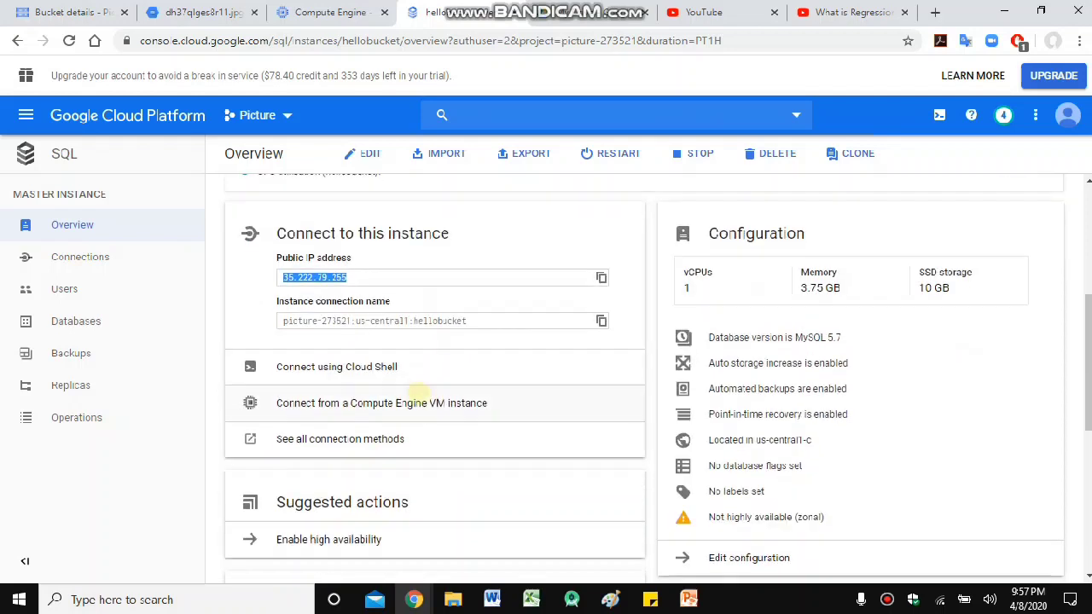
{"action": "scroll", "coordinate": [417, 388], "scroll_direction": "down", "scroll_amount": 1}
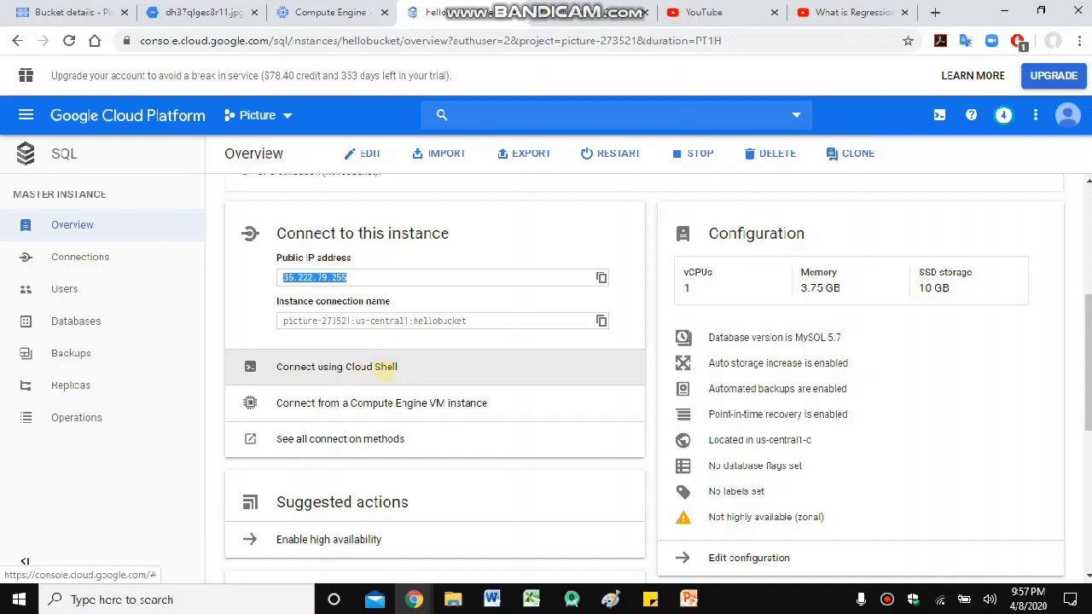
{"action": "left_click", "coordinate": [119, 320]}
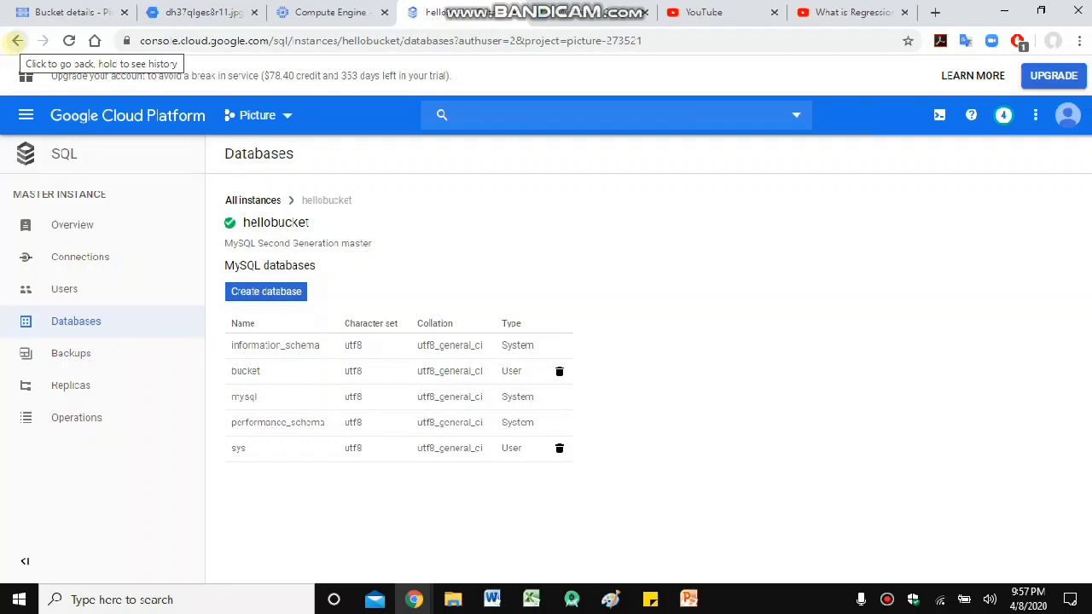
{"action": "left_click", "coordinate": [42, 224]}
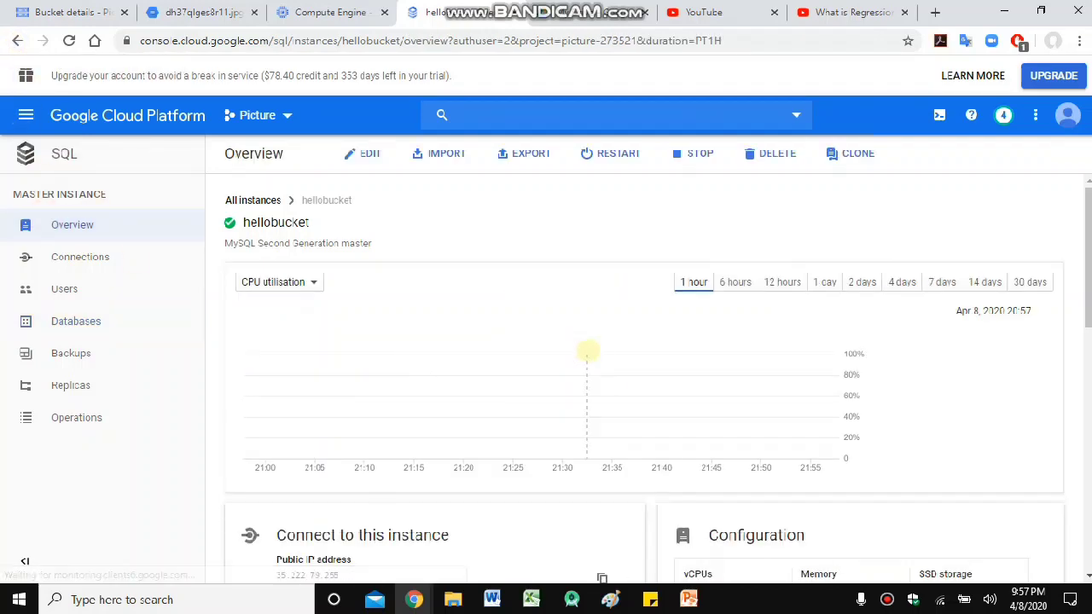
{"action": "scroll", "coordinate": [586, 350], "scroll_direction": "down", "scroll_amount": 2}
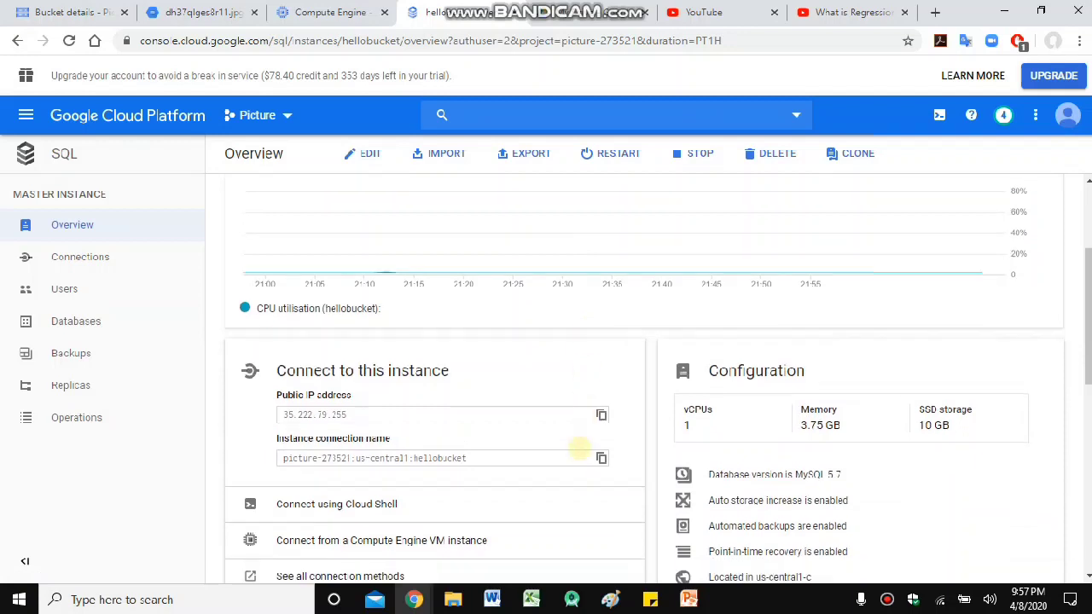
{"action": "scroll", "coordinate": [578, 446], "scroll_direction": "down", "scroll_amount": 1}
{"action": "scroll", "coordinate": [256, 478], "scroll_direction": "down", "scroll_amount": 1}
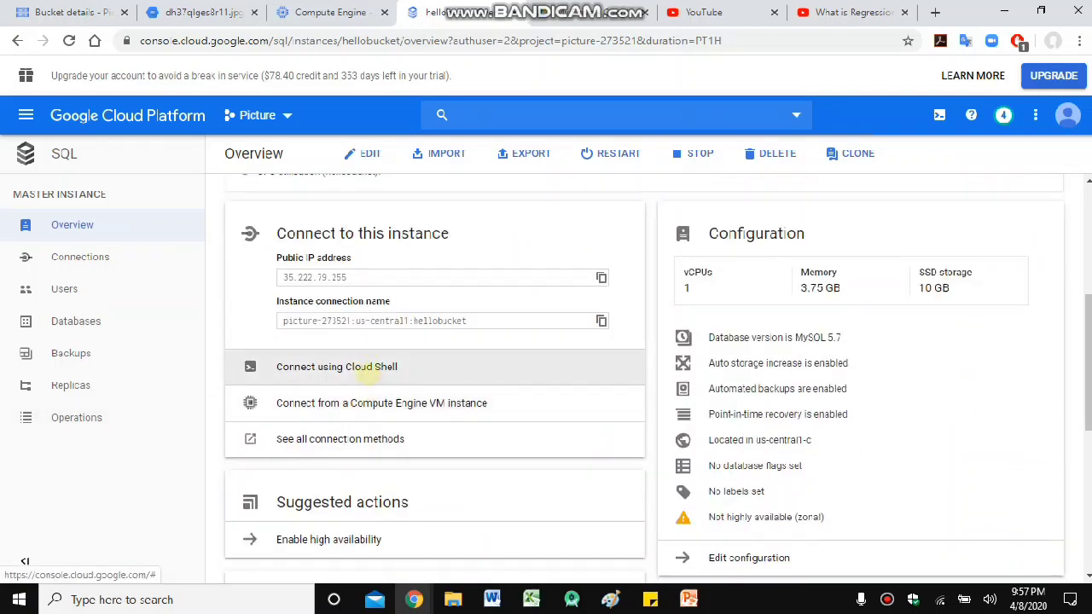
- Launch Cloud Shell for hellobucket and copy the prefilled 'gcloud sql connect hellobucket --user=root --quiet' command
{"action": "left_click", "coordinate": [367, 368]}
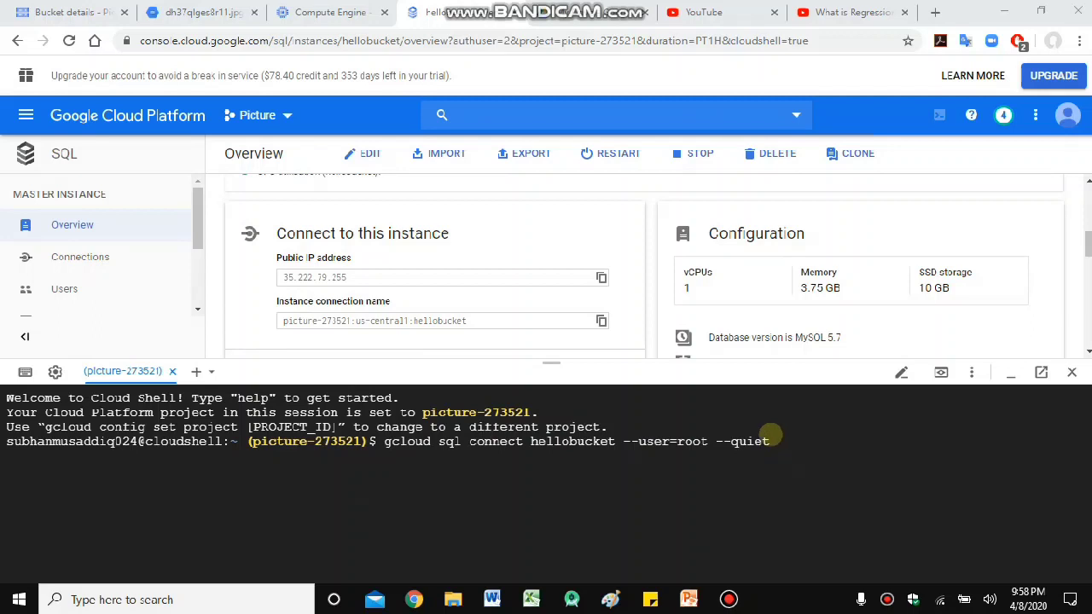
{"action": "left_click_drag", "start_coordinate": [780, 441], "coordinate": [375, 441]}
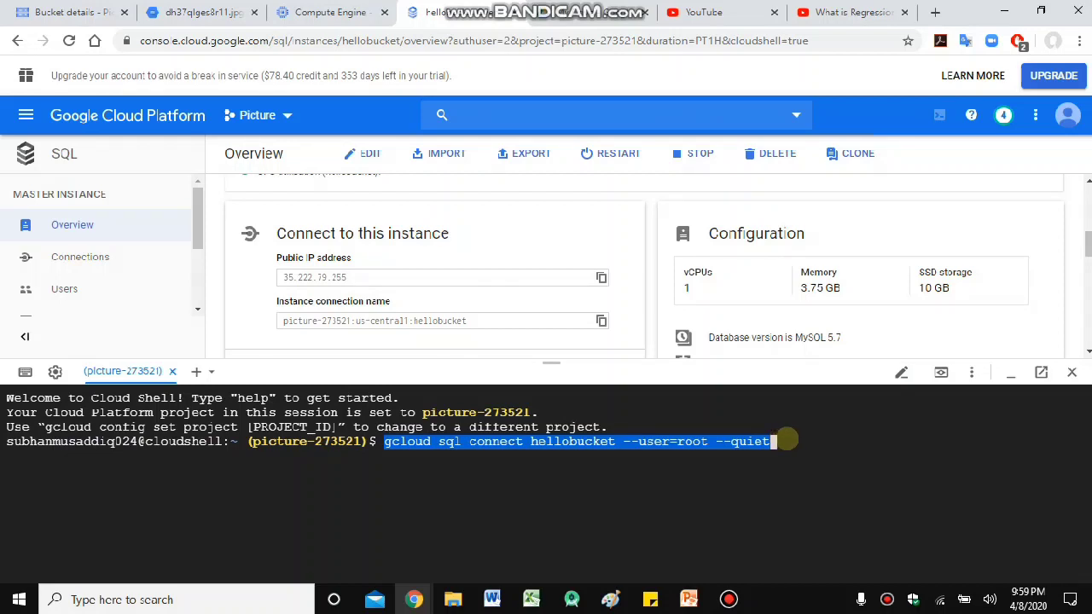
{"action": "key", "text": "ctrl+c"}
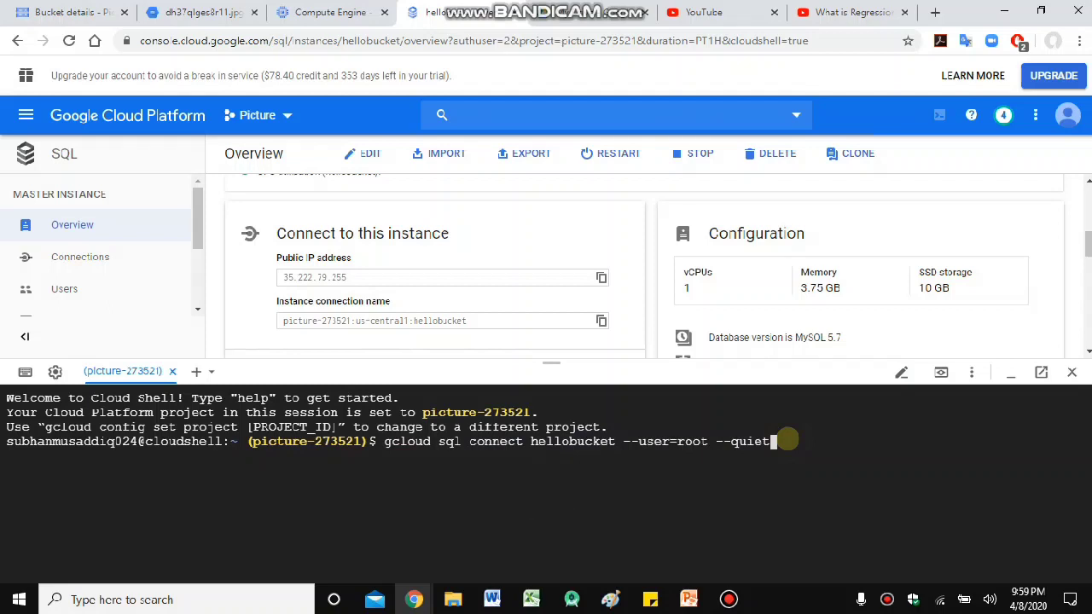
- Run gcloud sql connect hellobucket --user=root and enter the root password to reach mysql>
{"action": "key", "text": "Return"}
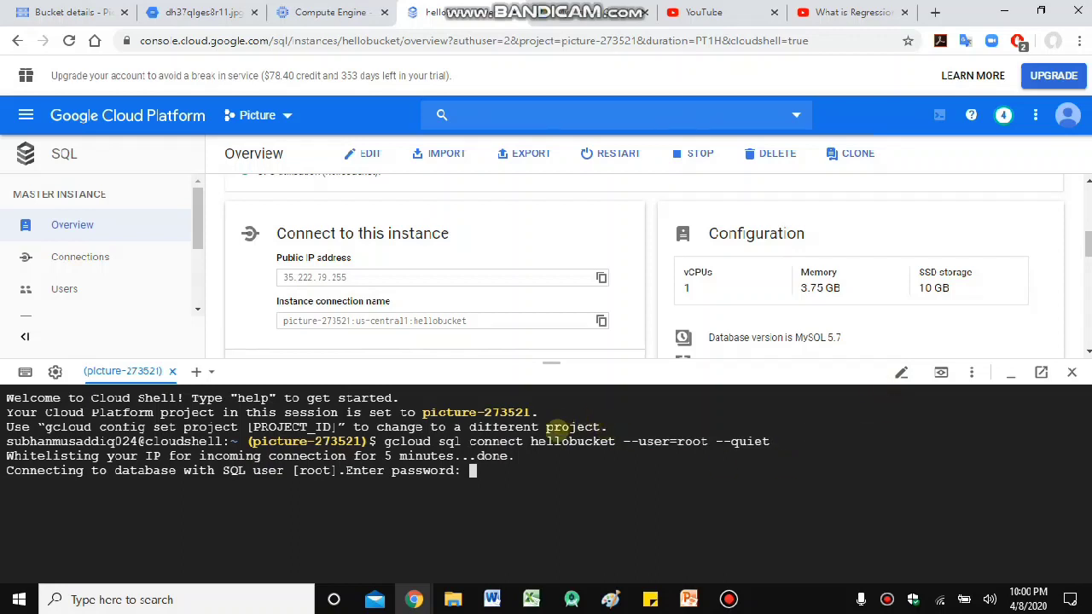
{"action": "left_click_drag", "start_coordinate": [529, 441], "coordinate": [614, 441]}
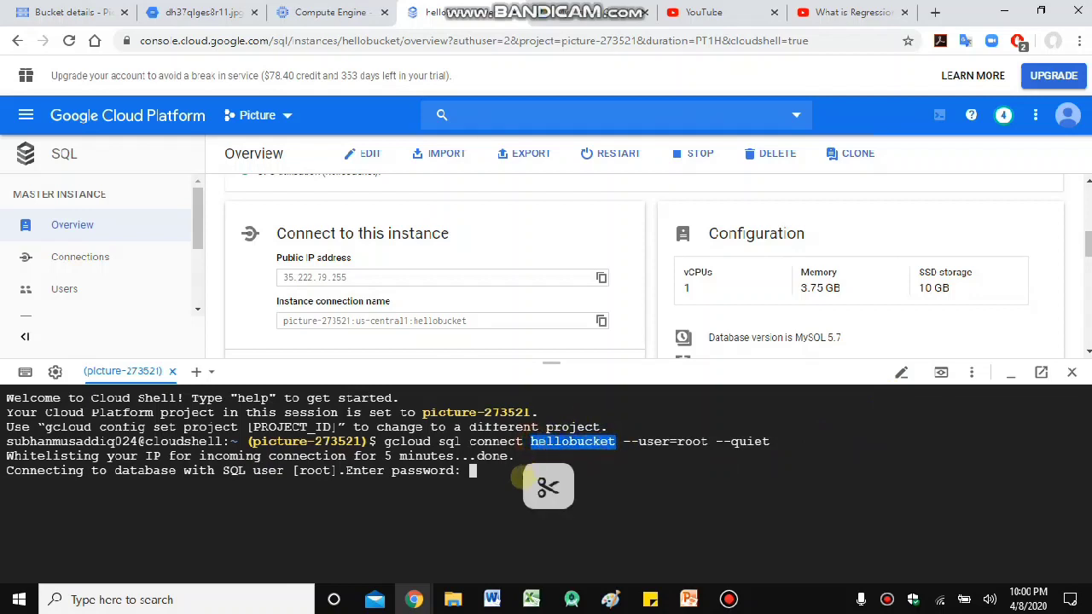
{"action": "left_click", "coordinate": [526, 478]}
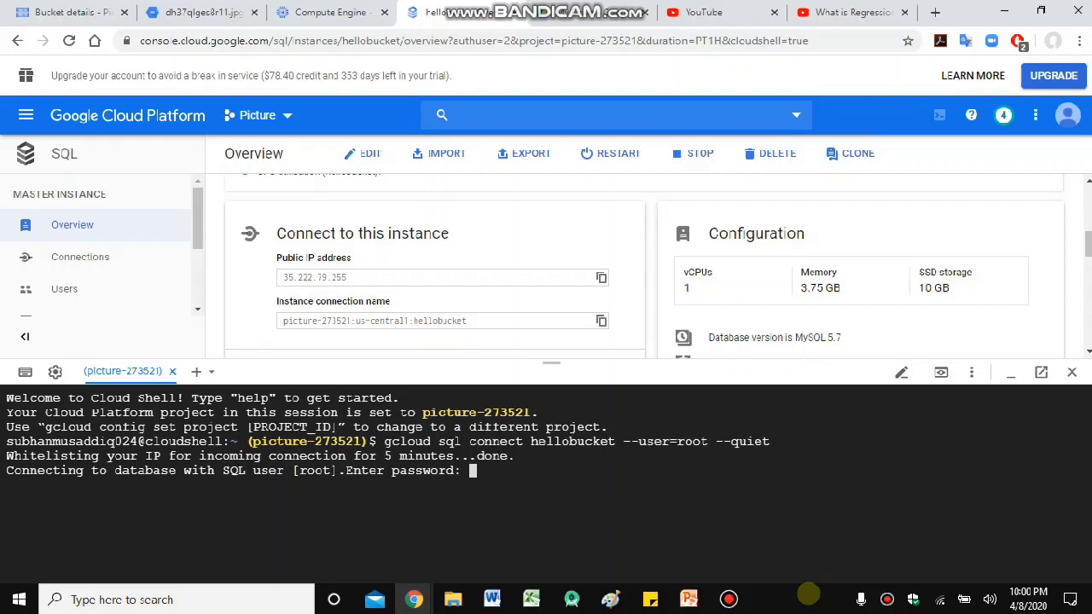
{"action": "key", "text": "Return"}
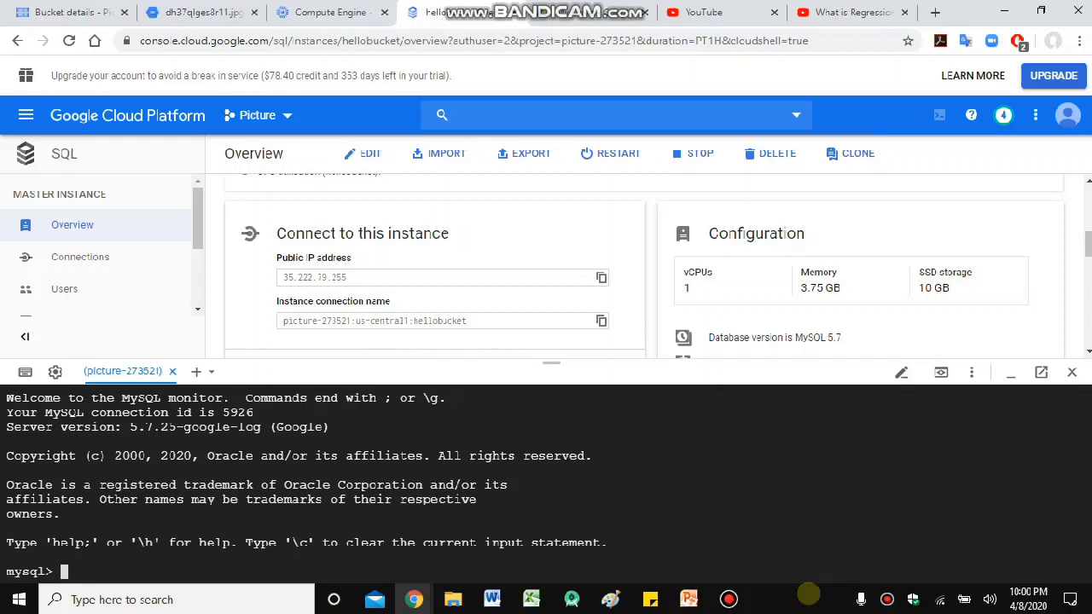
- Create the picture database, list all databases, switch to picture, and enlarge the terminal
{"action": "type", "text": "Create Databa"}
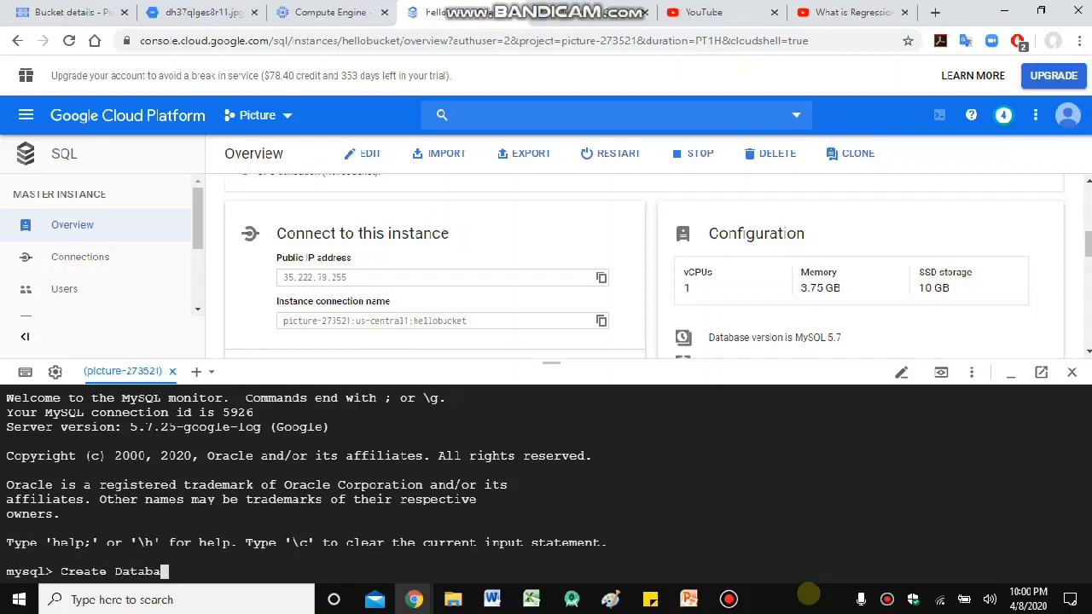
{"action": "type", "text": "se"}
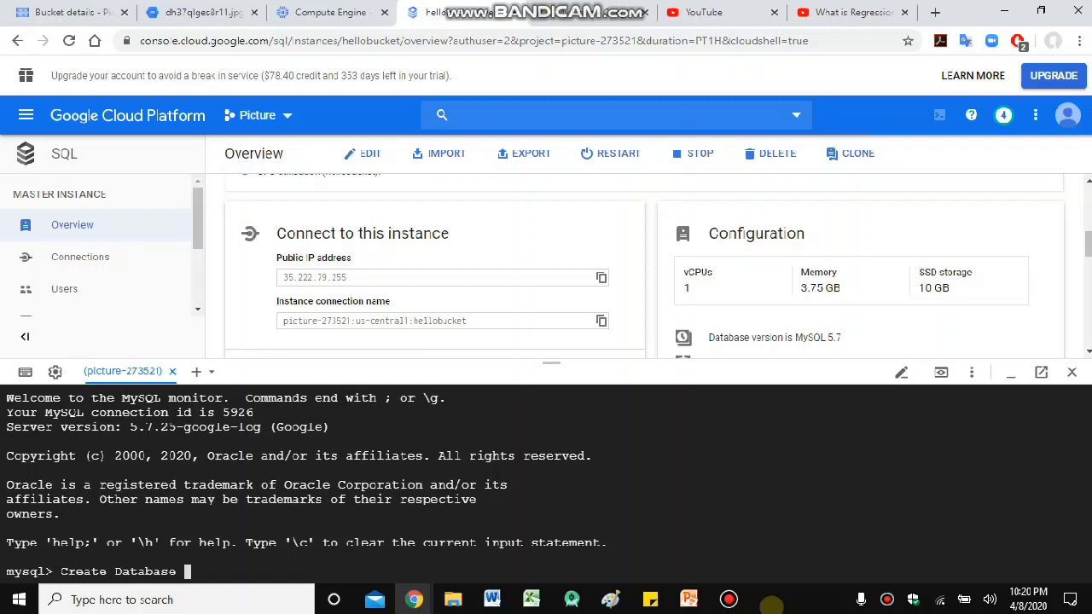
{"action": "type", "text": "picture;"}
{"action": "key", "text": "Return"}
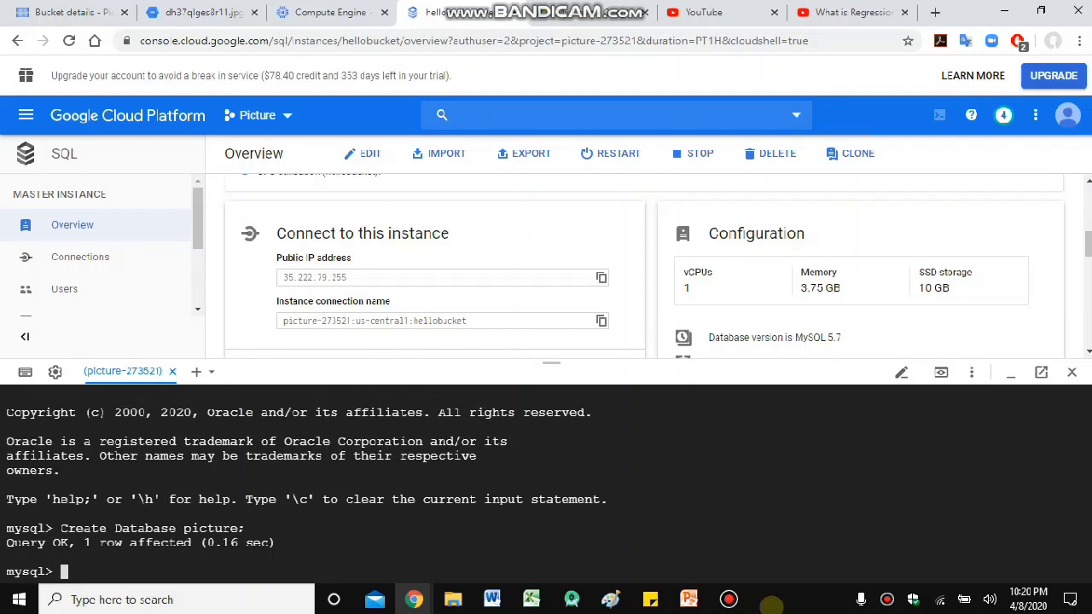
{"action": "type", "text": "show databases;"}
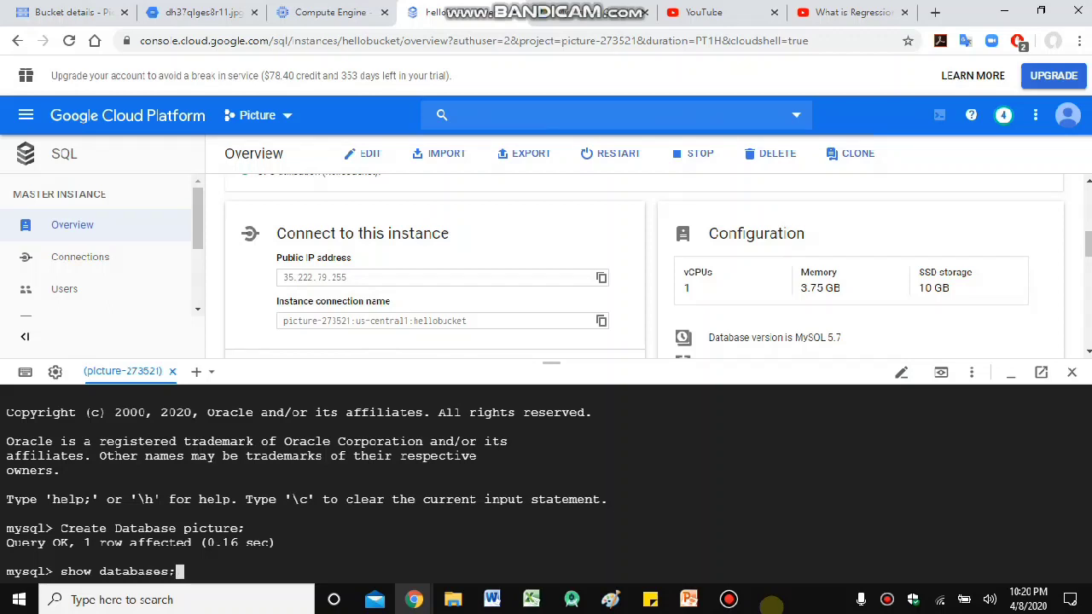
{"action": "key", "text": "Return"}
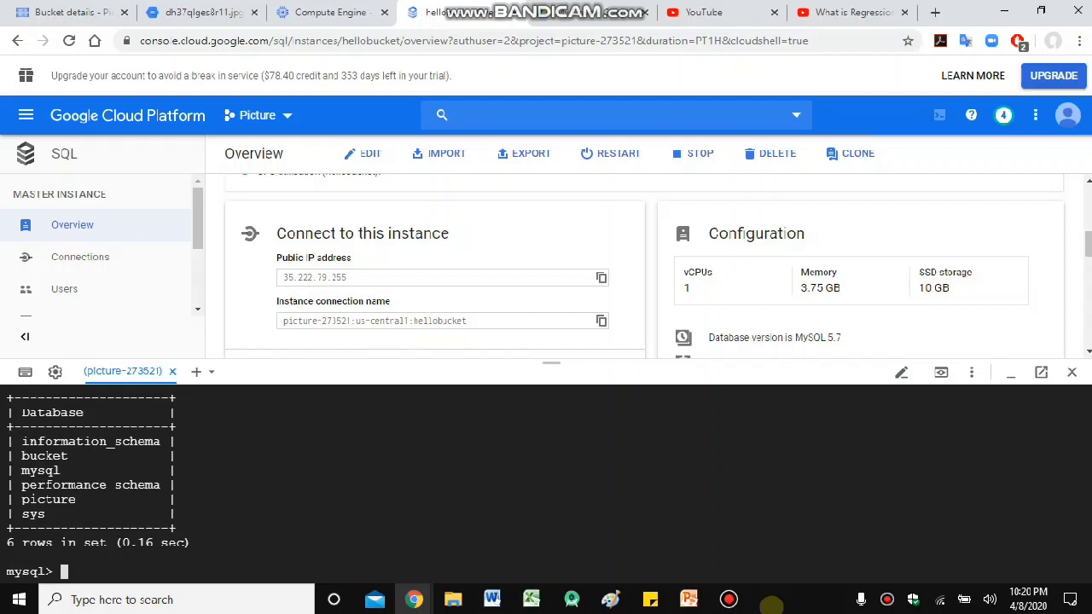
{"action": "type", "text": "use picture;"}
{"action": "key", "text": "Return"}
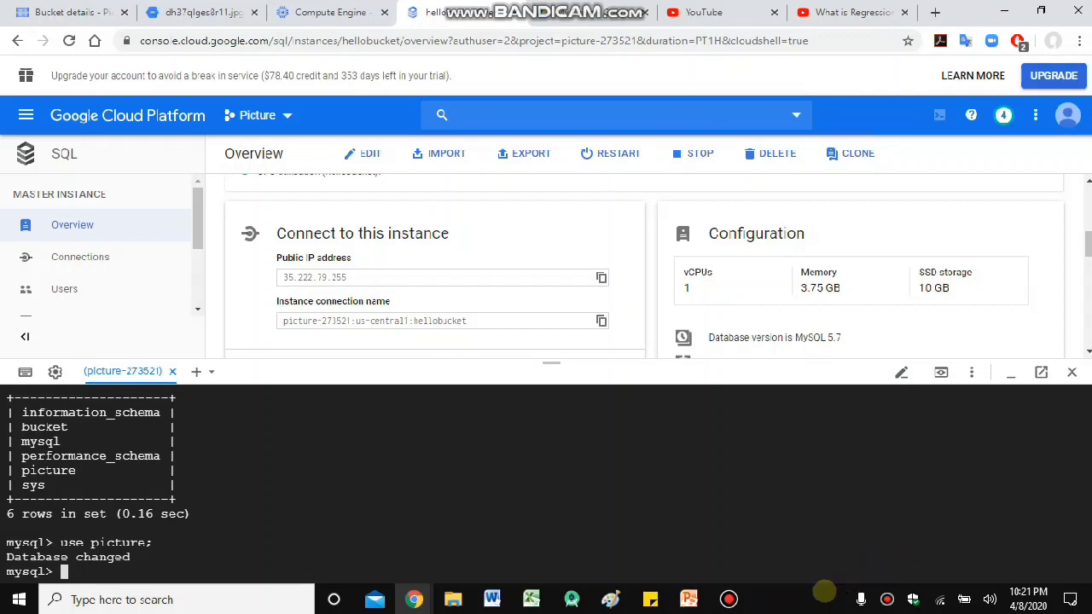
{"action": "left_click", "coordinate": [818, 361]}
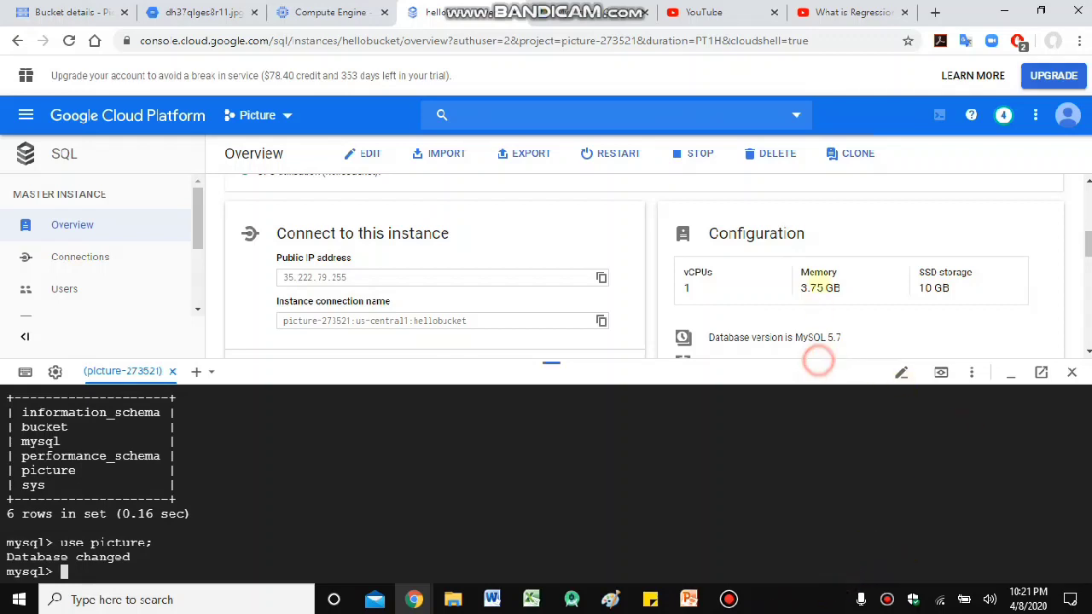
{"action": "left_click_drag", "start_coordinate": [818, 360], "coordinate": [818, 155]}
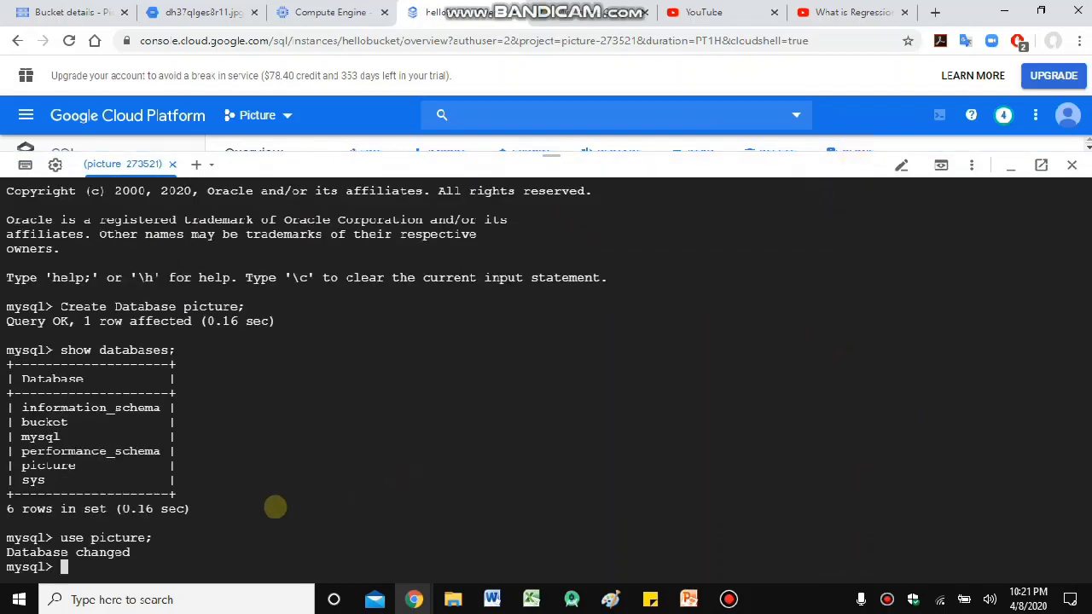
- Begin a CREATE TABLE statement for the bucket table in the terminal
{"action": "left_click", "coordinate": [772, 596]}
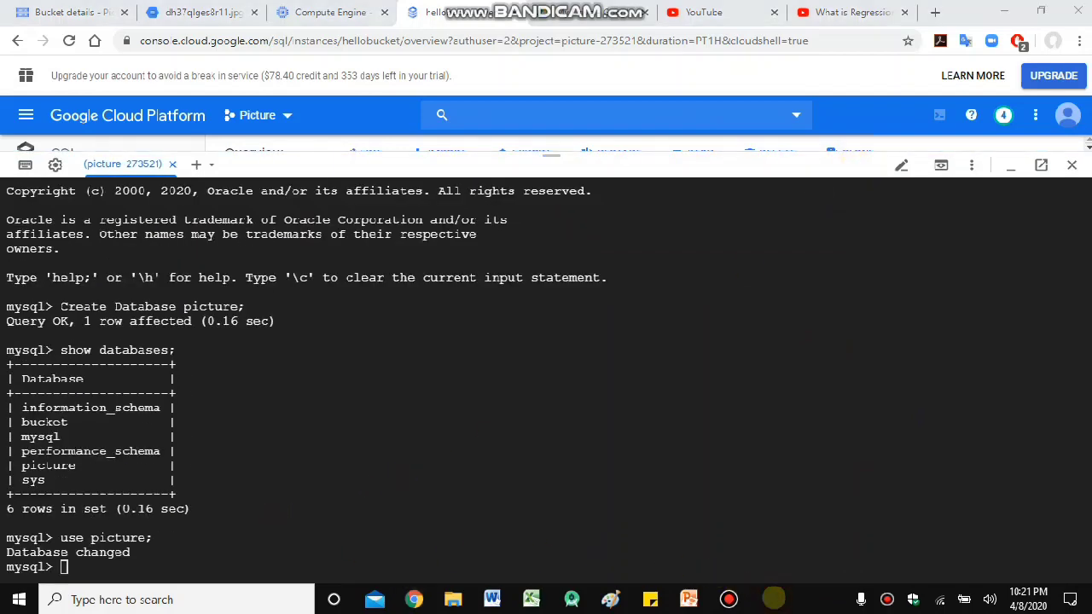
{"action": "left_click", "coordinate": [698, 490]}
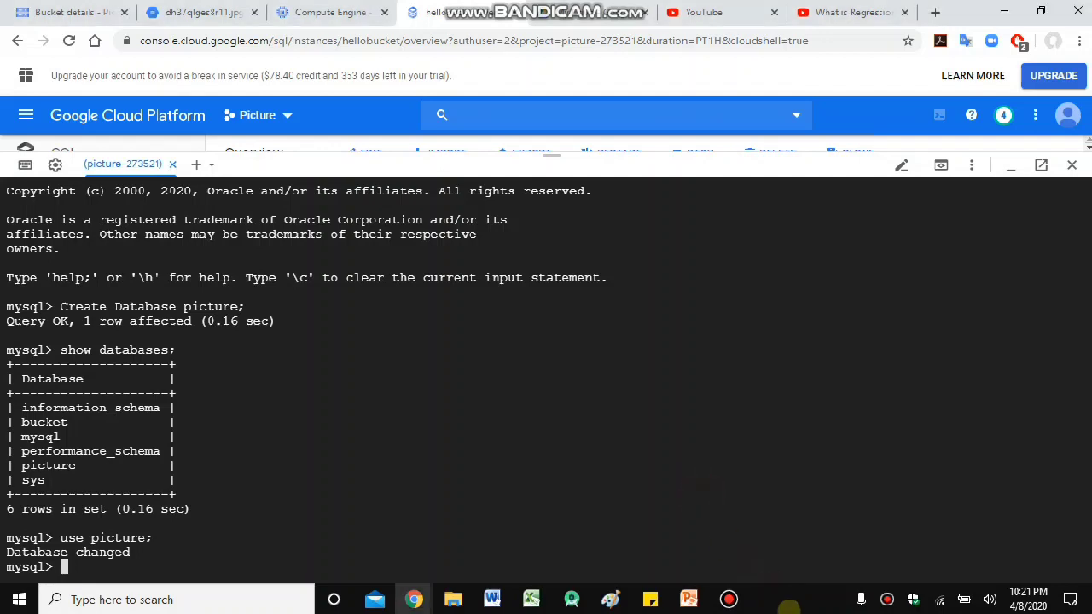
{"action": "type", "text": "Create Table "}
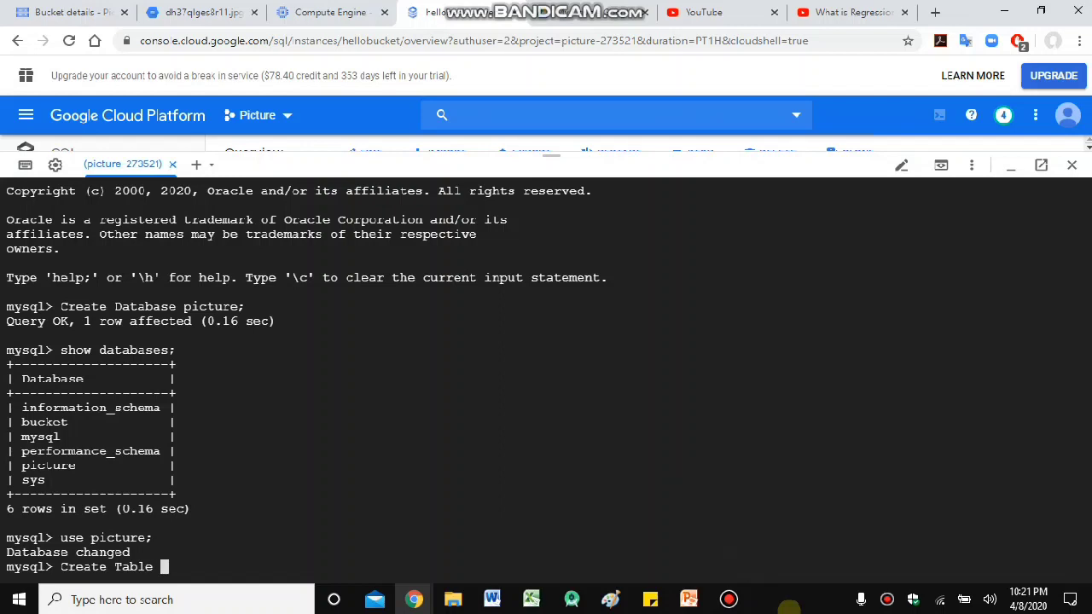
{"action": "type", "text": "bucket"}
{"action": "key", "text": "BackSpace"}
{"action": "key", "text": "BackSpace"}
{"action": "key", "text": "BackSpace"}
{"action": "key", "text": "BackSpace"}
{"action": "key", "text": "BackSpace"}
{"action": "key", "text": "BackSpace"}
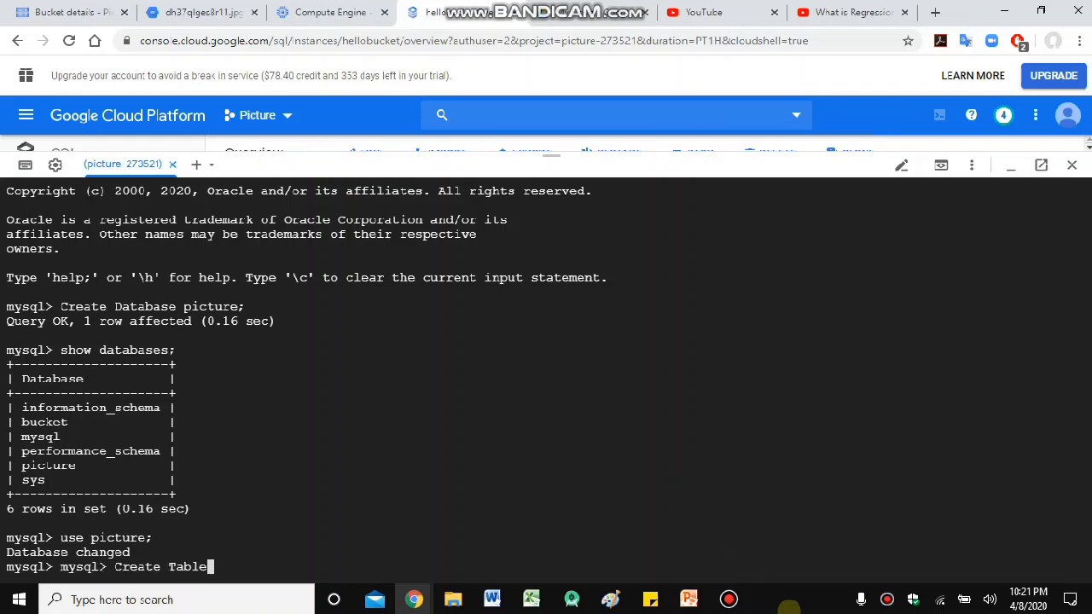
{"action": "type", "text": "buc"}
{"action": "key", "text": "BackSpace"}
{"action": "type", "text": "cket"}
{"action": "key", "text": "Return"}
- Add the picno int(10) and url varchar(300) columns and run the statement
{"action": "type", "text": "("}
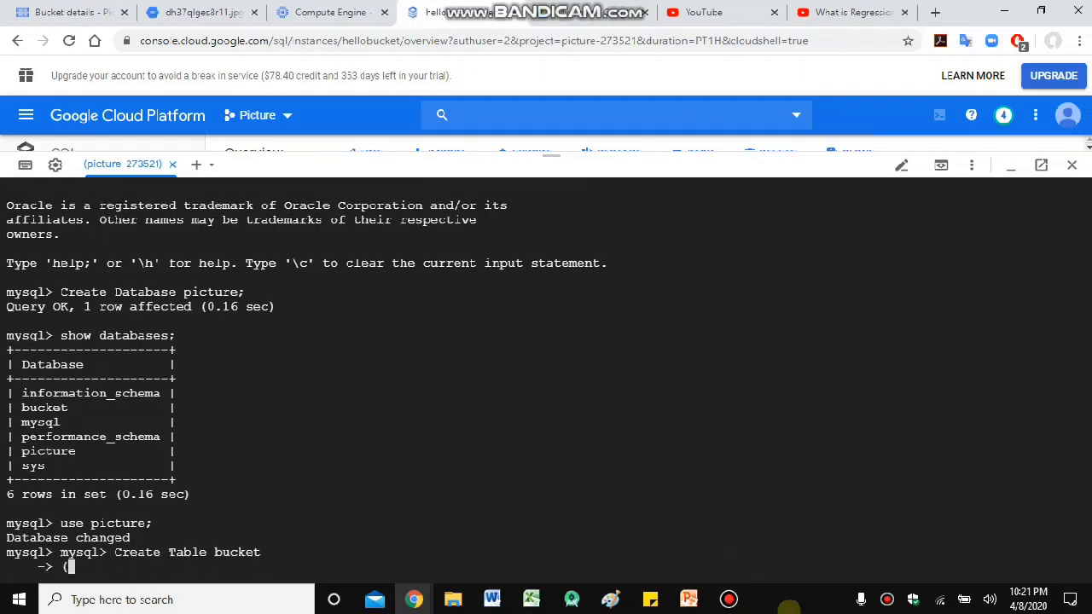
{"action": "type", "text": "picno int(10"}
{"action": "key", "text": "Return"}
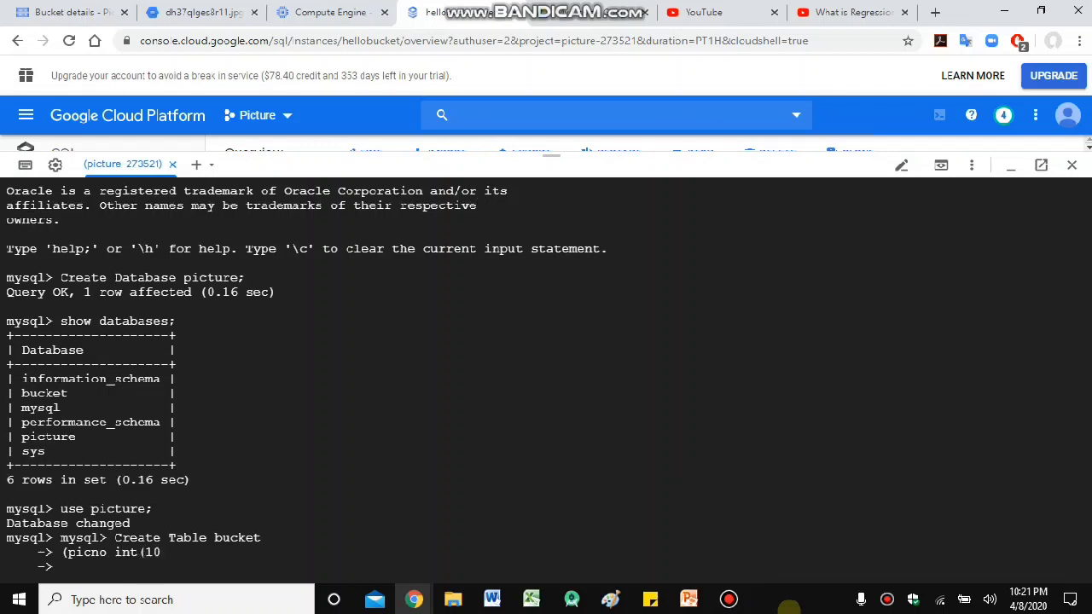
{"action": "type", "text": ")"}
{"action": "type", "text": ", Ur"}
{"action": "key", "text": "BackSpace"}
{"action": "key", "text": "BackSpace"}
{"action": "type", "text": "url varchar"}
{"action": "type", "text": "("}
{"action": "type", "text": "300)"}
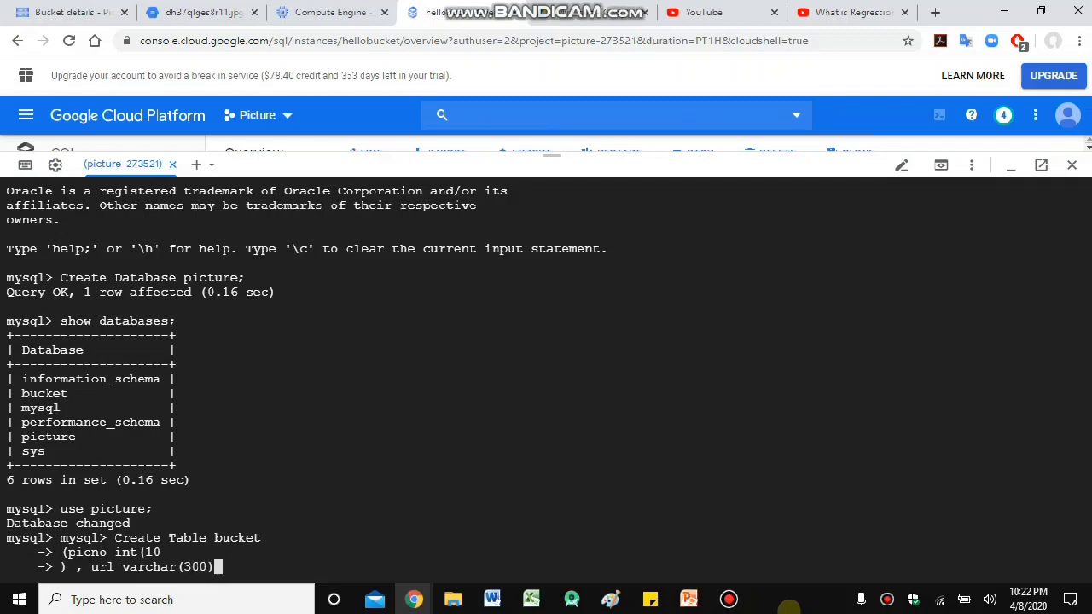
{"action": "type", "text": ");"}
{"action": "key", "text": "Return"}
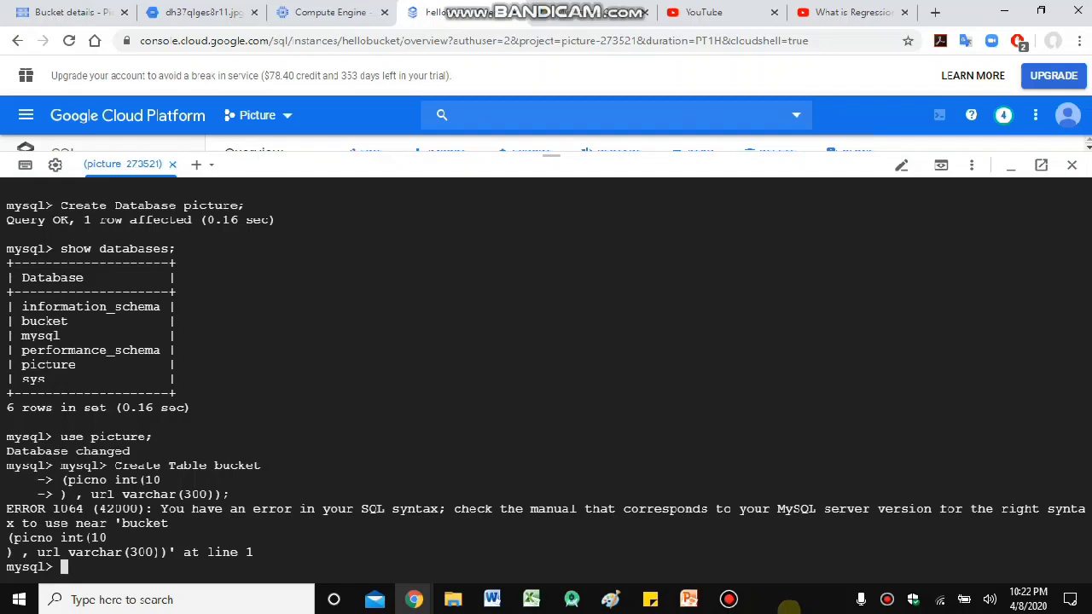
- Recall the failed CREATE TABLE, remove the duplicate 'bucket' and extra space, and rerun it
{"action": "key", "text": "Up"}
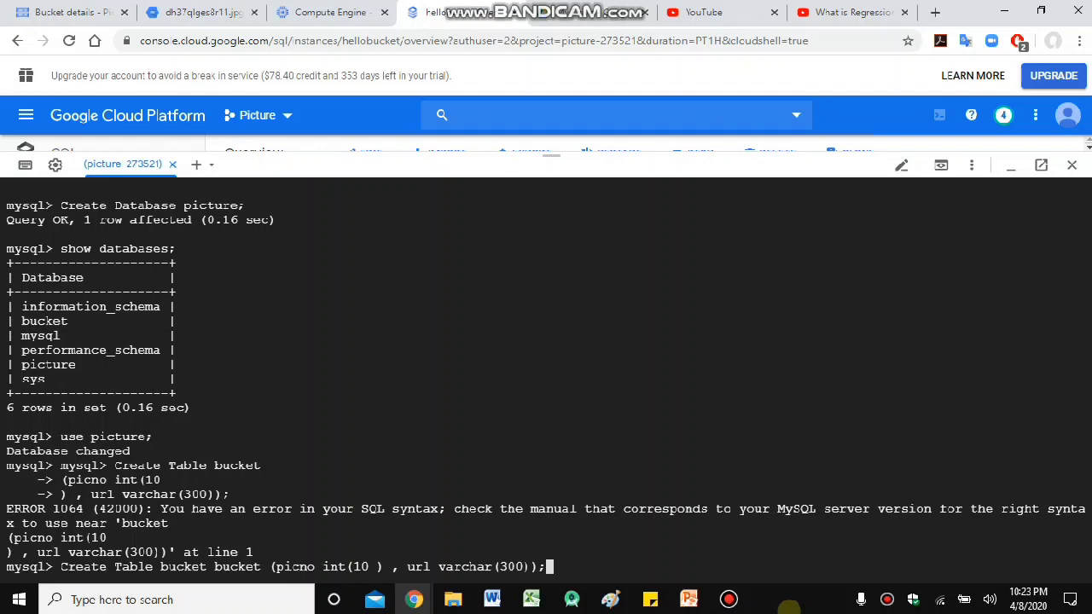
{"action": "key", "text": "Left"}
{"action": "key", "text": "Left"}
{"action": "key", "text": "Left"}
{"action": "key", "text": "Left"}
{"action": "key", "text": "Left"}
{"action": "key", "text": "Left"}
{"action": "key", "text": "Left"}
{"action": "key", "text": "Left"}
{"action": "key", "text": "Left"}
{"action": "key", "text": "Left"}
{"action": "key", "text": "Left"}
{"action": "key", "text": "Left"}
{"action": "key", "text": "Left"}
{"action": "key", "text": "Left"}
{"action": "key", "text": "Left"}
{"action": "key", "text": "Left"}
{"action": "key", "text": "Left"}
{"action": "key", "text": "Left"}
{"action": "key", "text": "Left"}
{"action": "key", "text": "Left"}
{"action": "key", "text": "Left"}
{"action": "key", "text": "Left"}
{"action": "key", "text": "Left"}
{"action": "key", "text": "BackSpace"}
{"action": "key", "text": "BackSpace"}
{"action": "key", "text": "BackSpace"}
{"action": "key", "text": "BackSpace"}
{"action": "key", "text": "BackSpace"}
{"action": "key", "text": "BackSpace"}
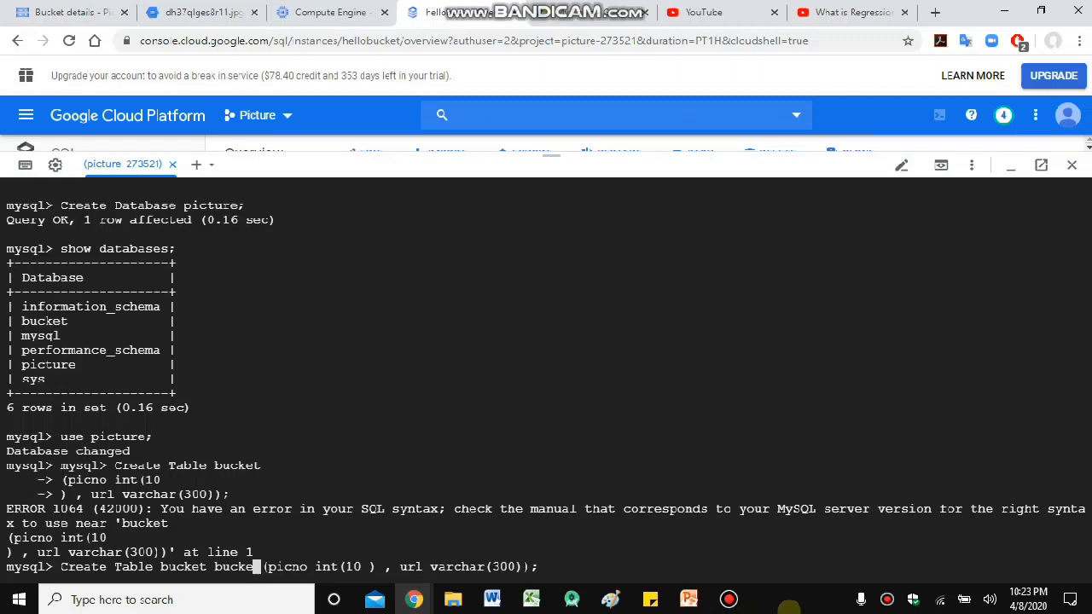
{"action": "key", "text": "BackSpace"}
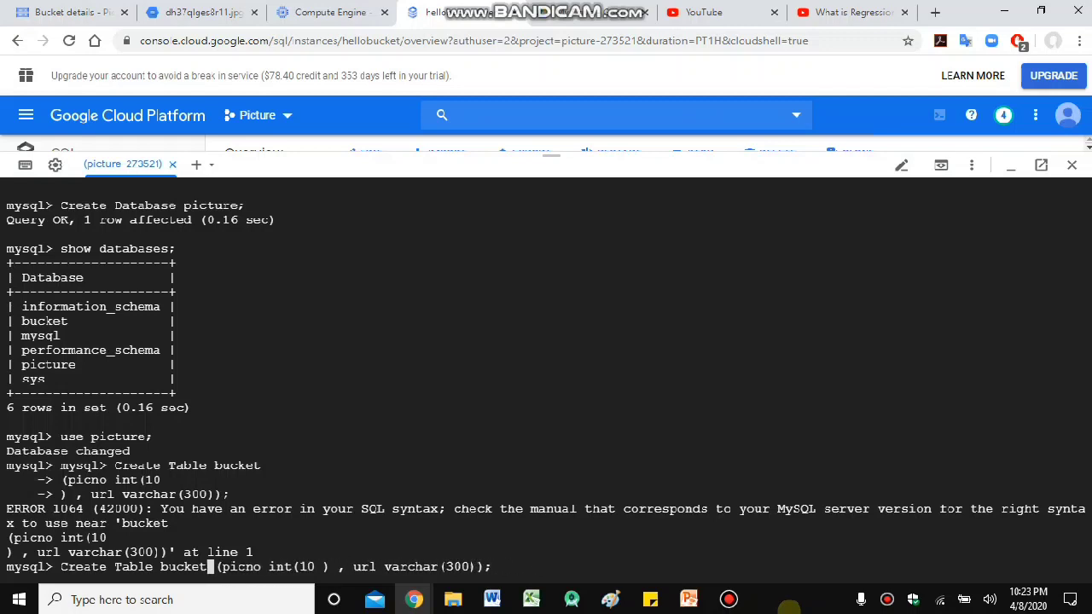
{"action": "key", "text": "Return"}
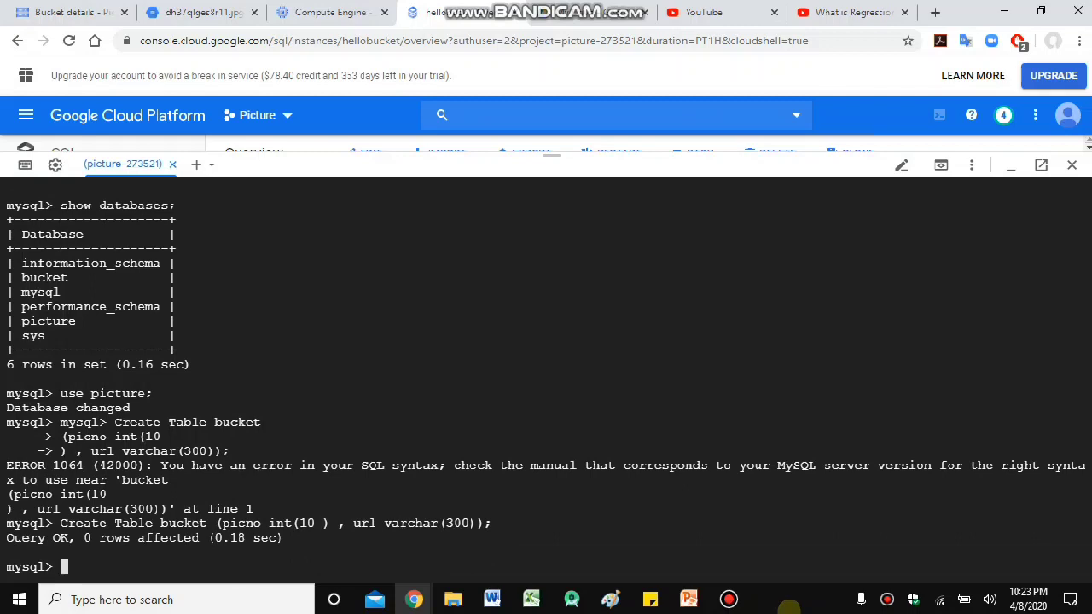
- Type insert into bucket, then values("123", " on the continuation line
{"action": "type", "text": "insert into"}
{"action": "type", "text": "bucket"}
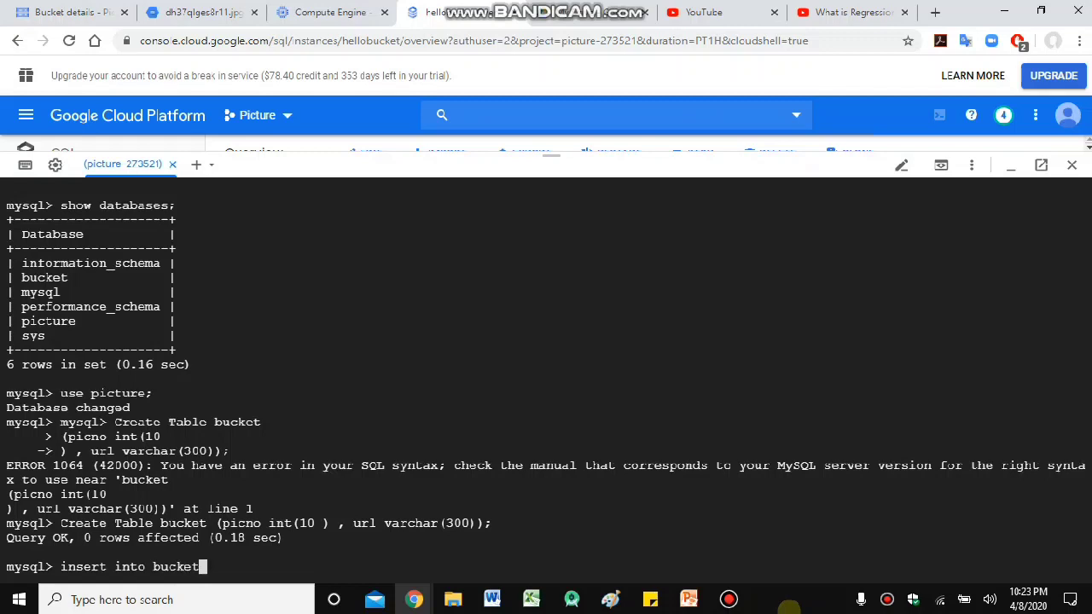
{"action": "key", "text": "Return"}
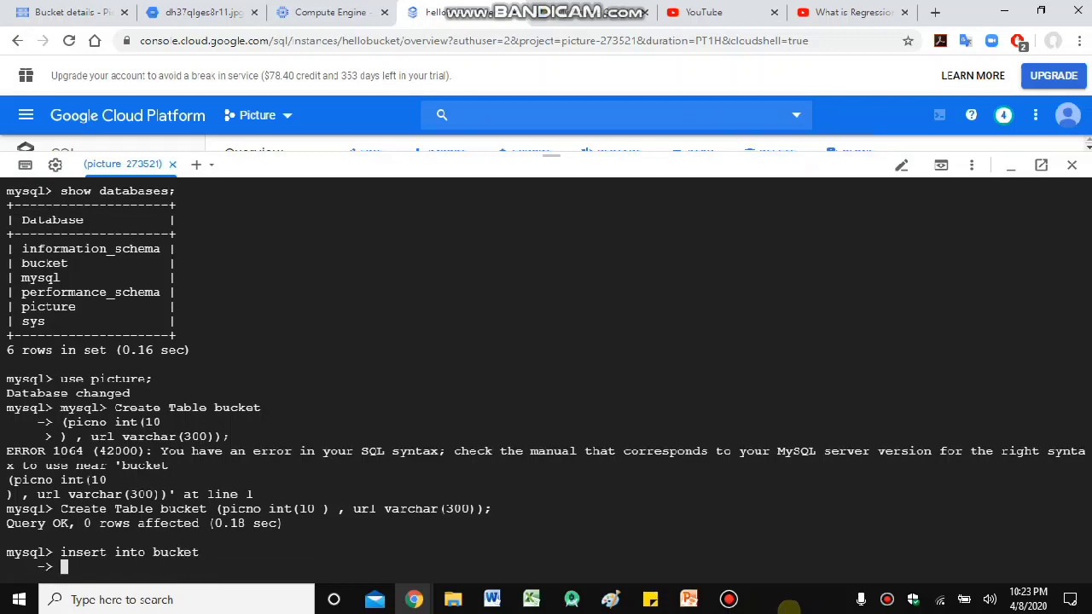
{"action": "type", "text": "values(\""}
{"action": "type", "text": "123"}
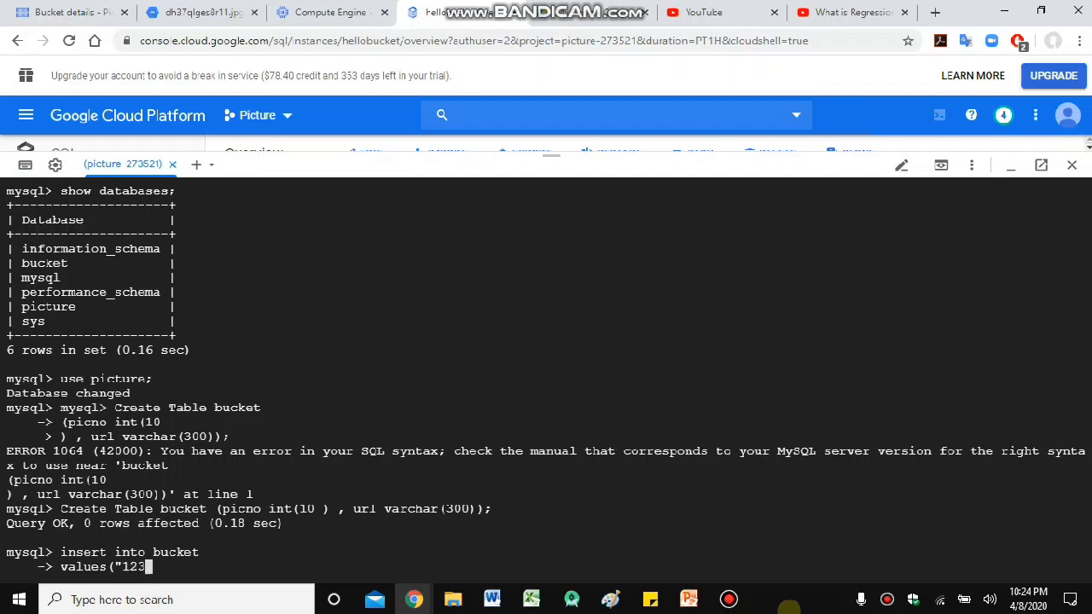
{"action": "type", "text": "\", \""}
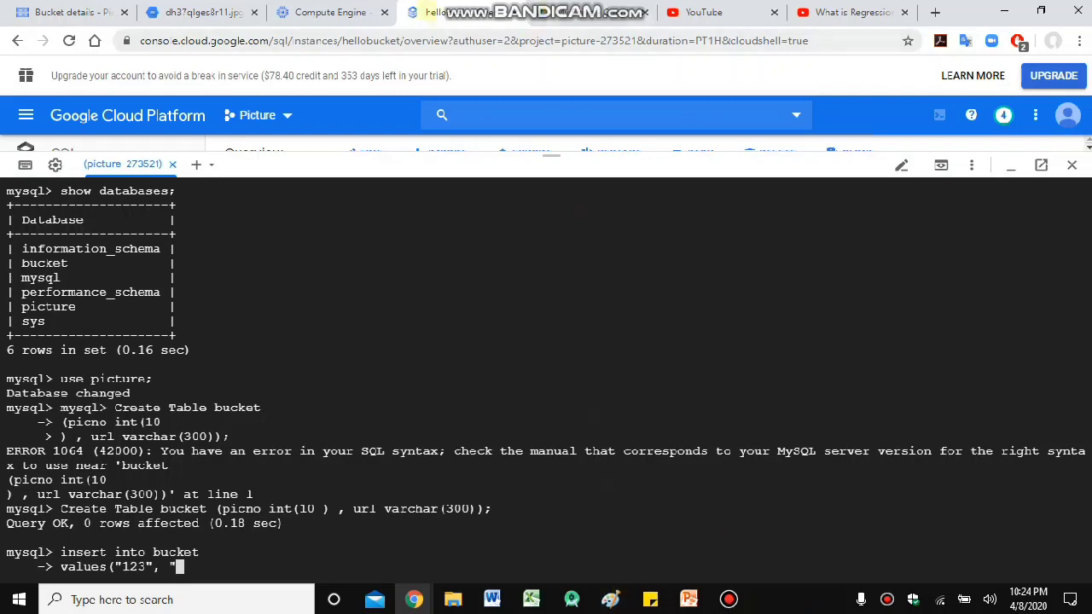
- Show the sub-mus_24 bucket's Overview and copy its Link URL
{"action": "left_click", "coordinate": [198, 12]}
{"action": "left_click", "coordinate": [73, 12]}
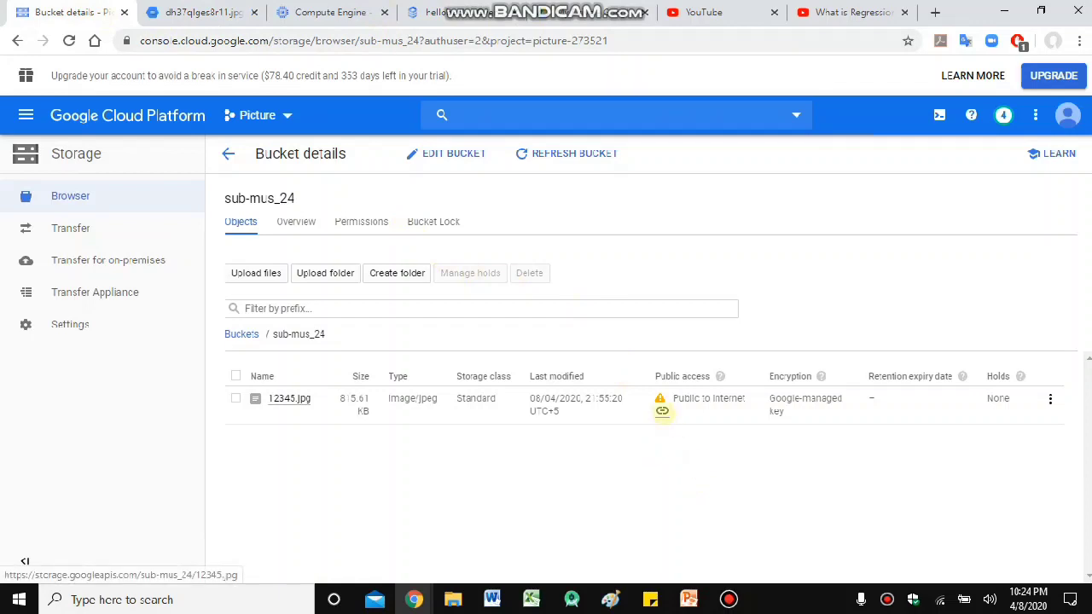
{"action": "left_click", "coordinate": [662, 411]}
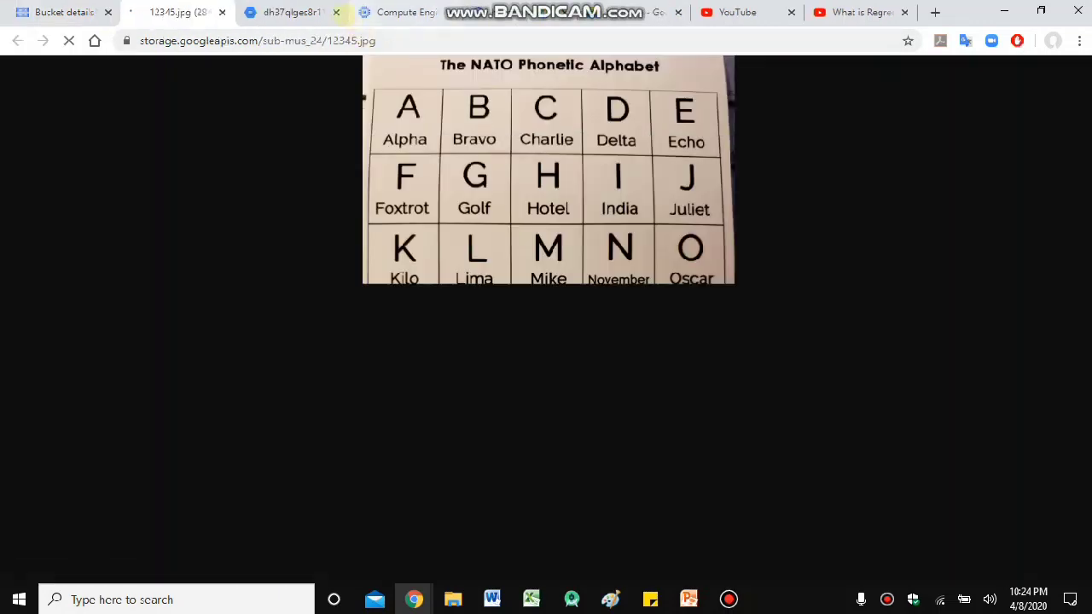
{"action": "left_click", "coordinate": [358, 40]}
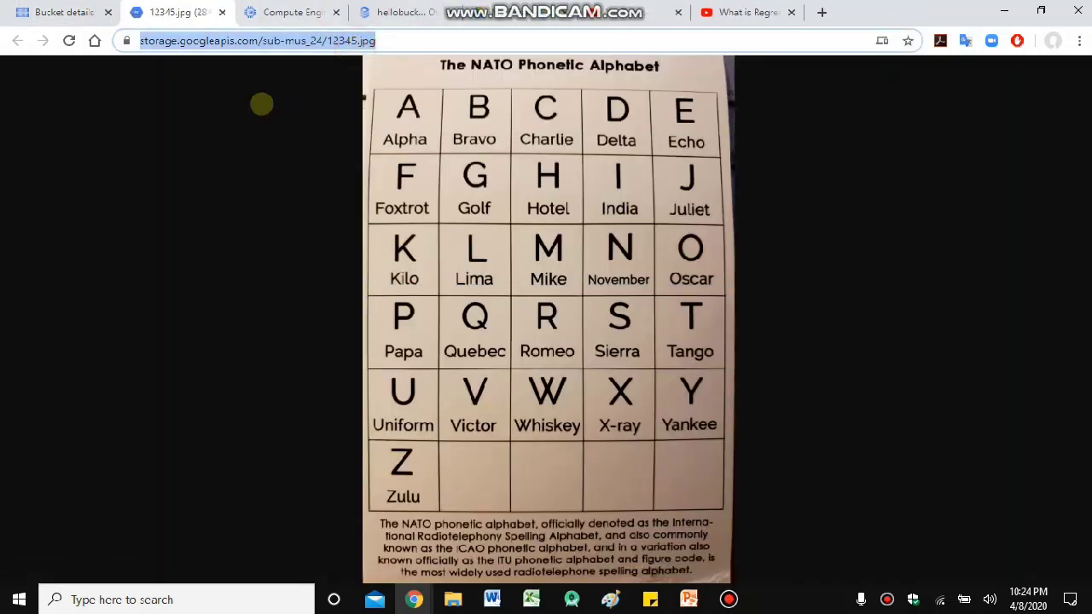
{"action": "left_click", "coordinate": [47, 11]}
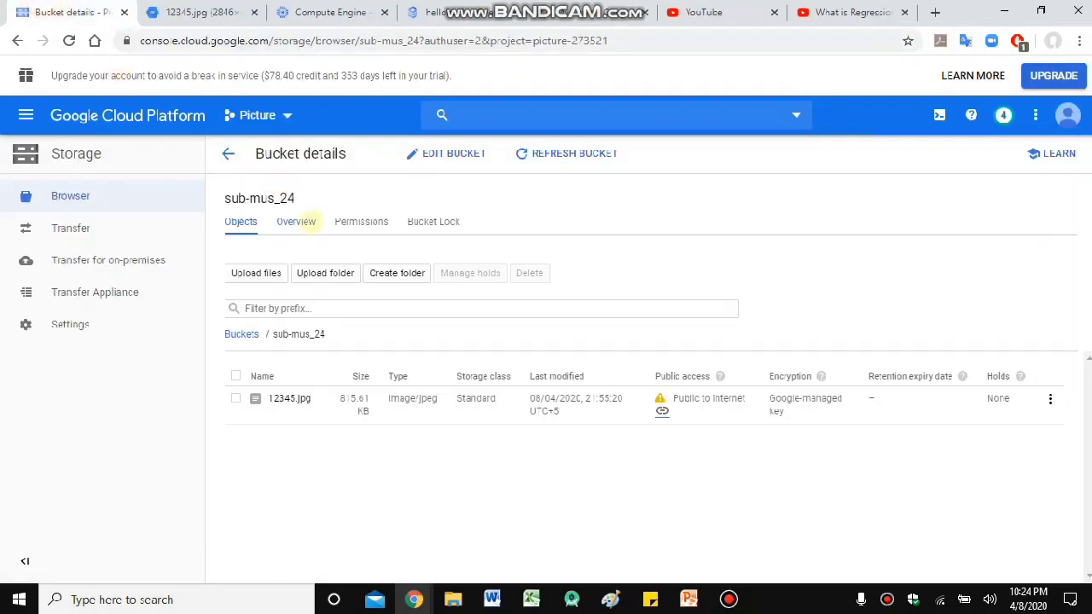
{"action": "left_click", "coordinate": [298, 221]}
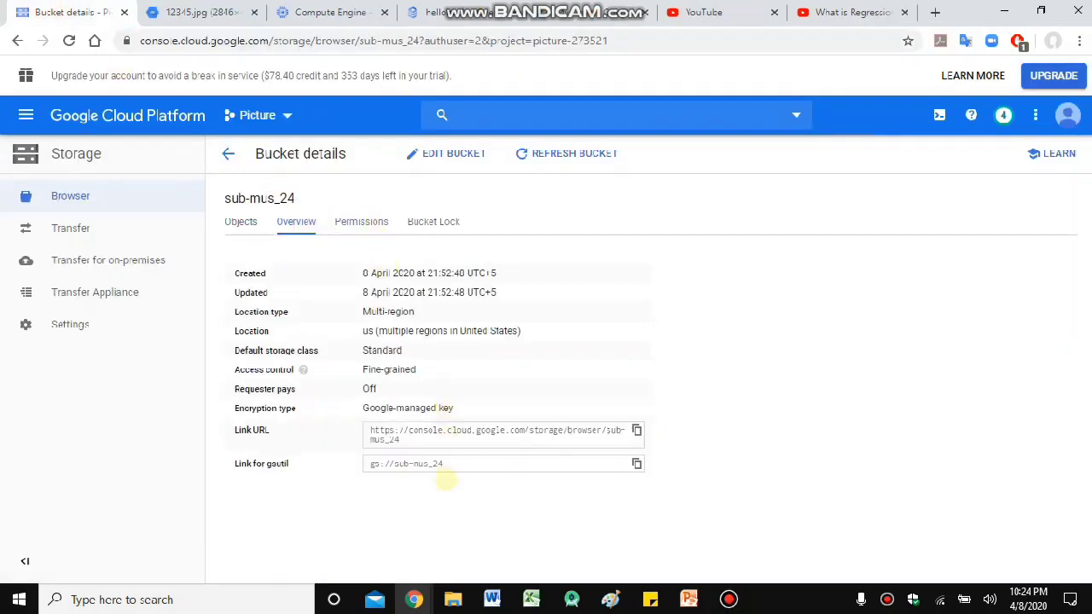
{"action": "left_click_drag", "start_coordinate": [400, 439], "coordinate": [386, 439]}
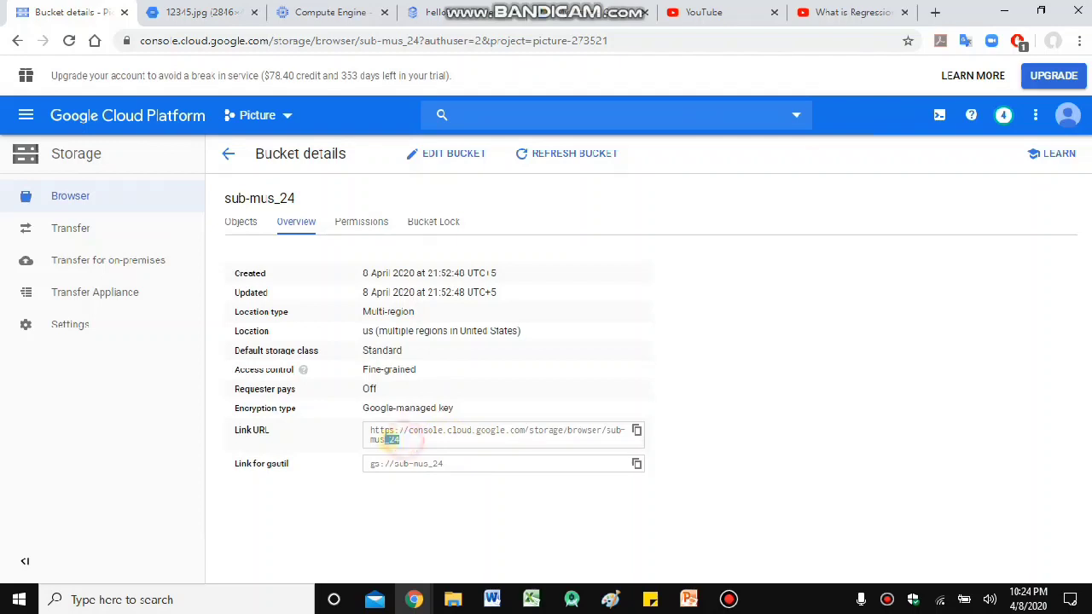
{"action": "triple_click", "coordinate": [414, 439]}
{"action": "left_click", "coordinate": [637, 431]}
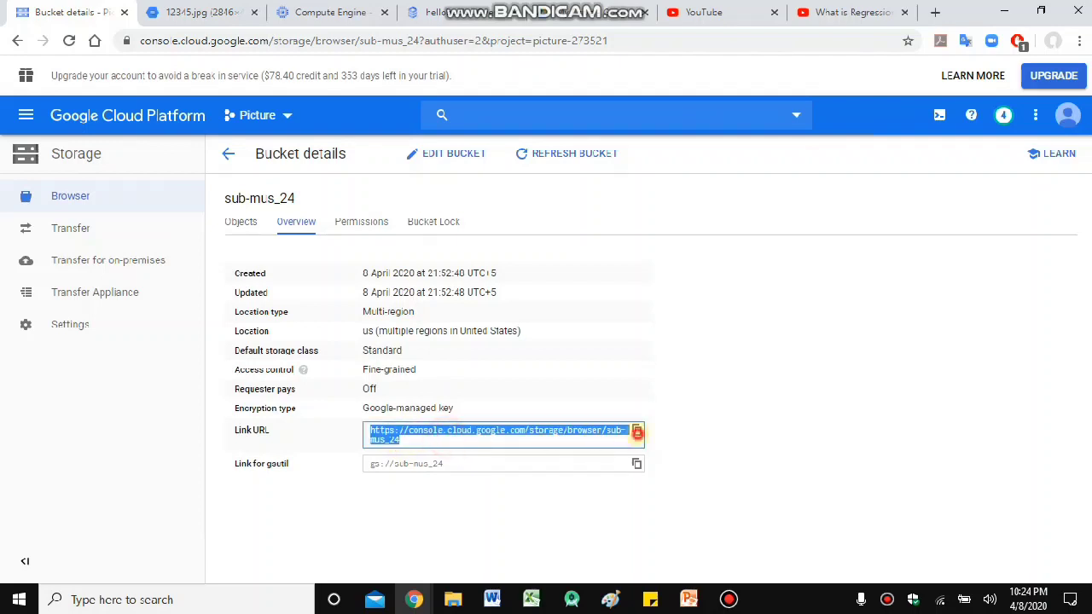
- Paste the copied bucket Link URL into a new tab's address bar and load it
{"action": "key", "text": "ctrl+t"}
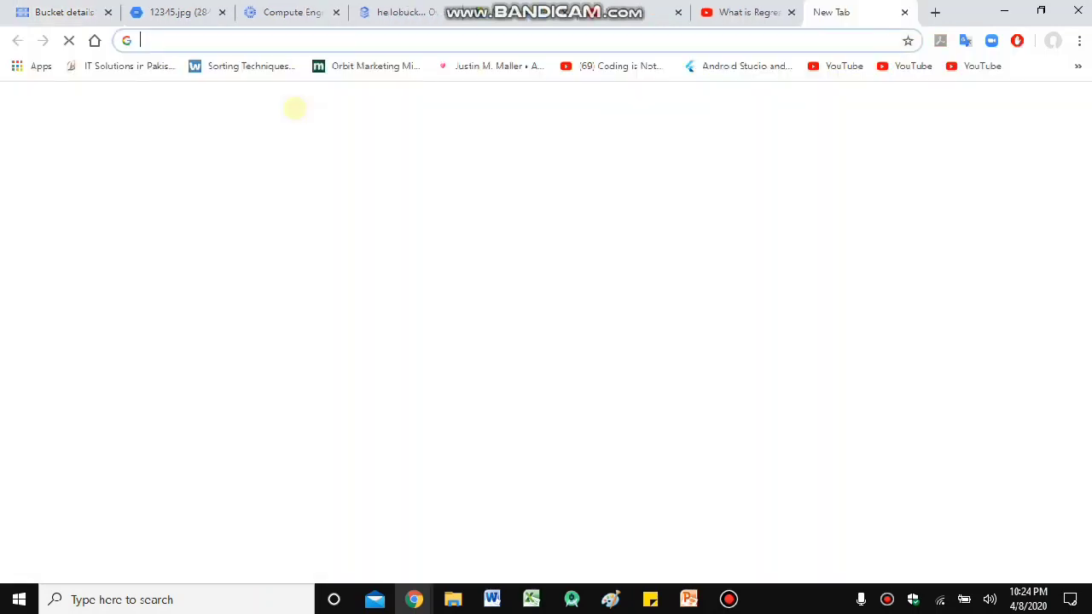
{"action": "type", "text": "hellobucket"}
{"action": "key", "text": "Return"}
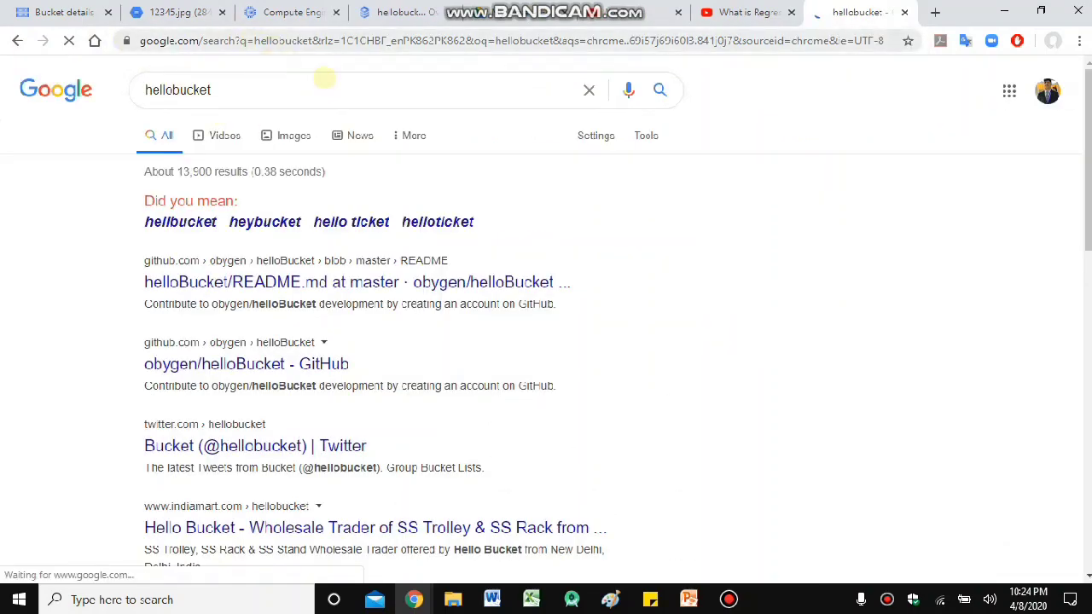
{"action": "left_click", "coordinate": [65, 10]}
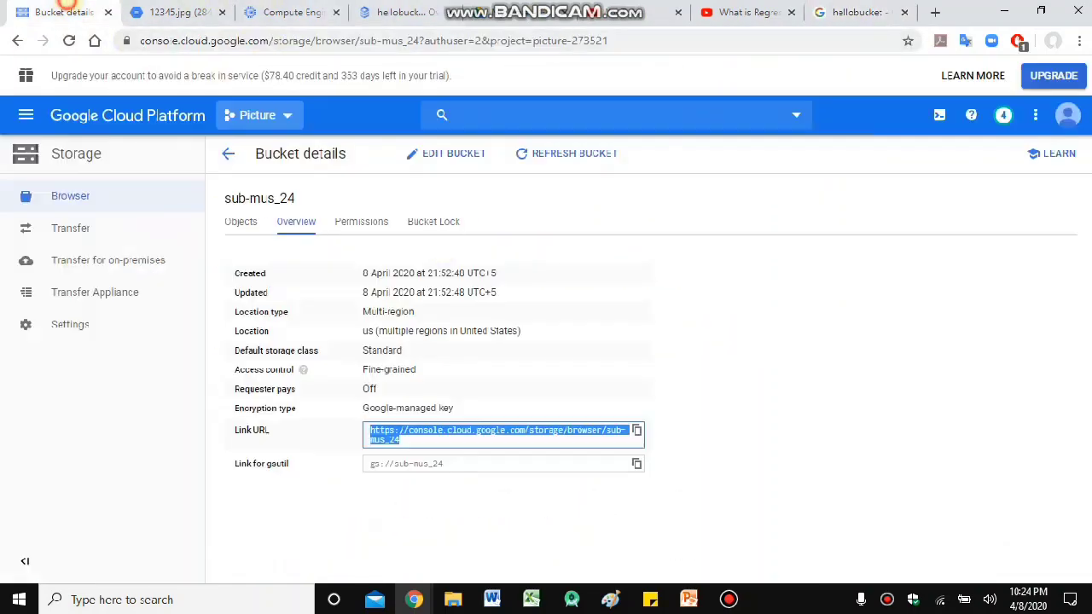
{"action": "left_click", "coordinate": [638, 430]}
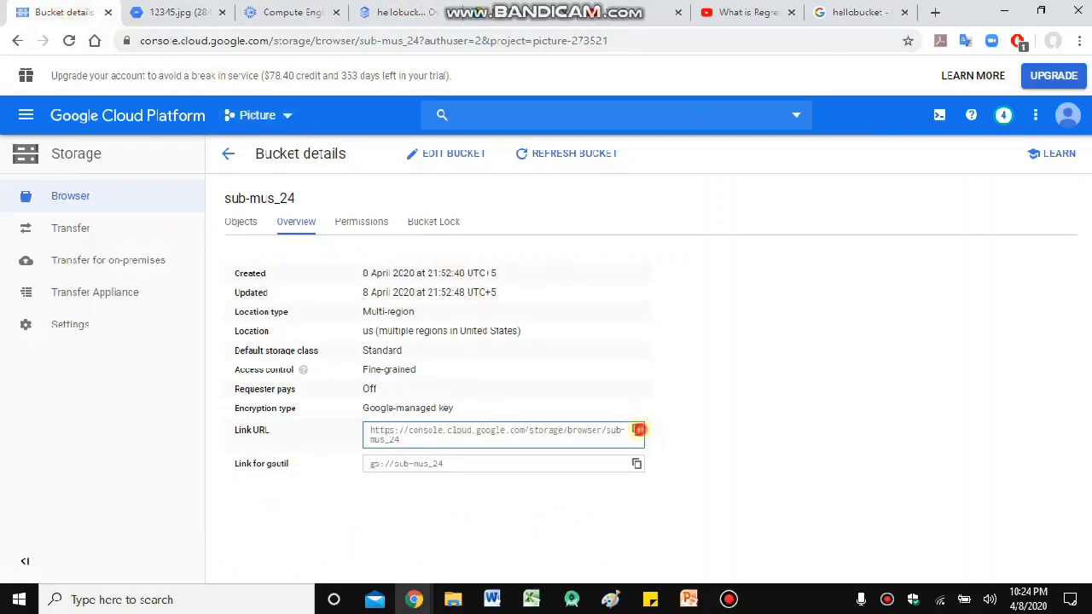
{"action": "left_click", "coordinate": [850, 12]}
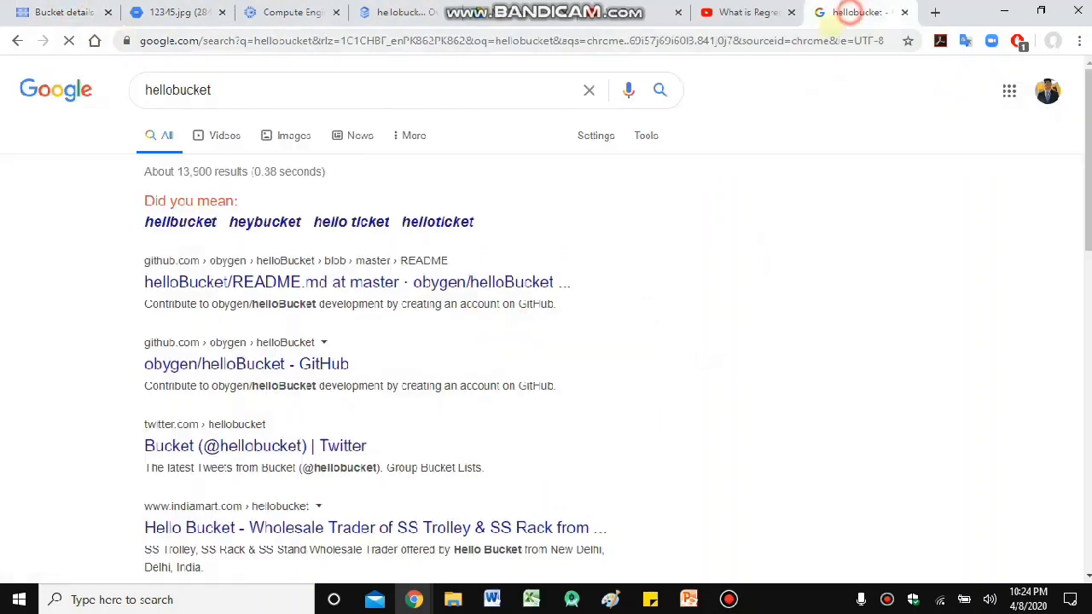
{"action": "left_click", "coordinate": [828, 39]}
{"action": "key", "text": "ctrl+v"}
{"action": "key", "text": "Return"}
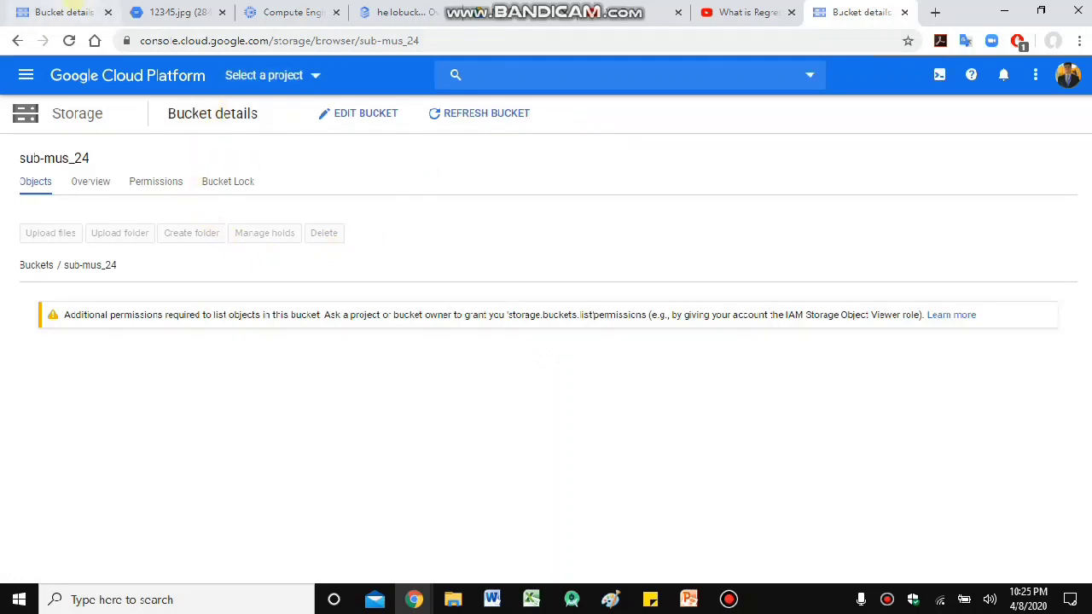
- Reselect the bucket Link URL and load it in another new tab
{"action": "left_click", "coordinate": [447, 500]}
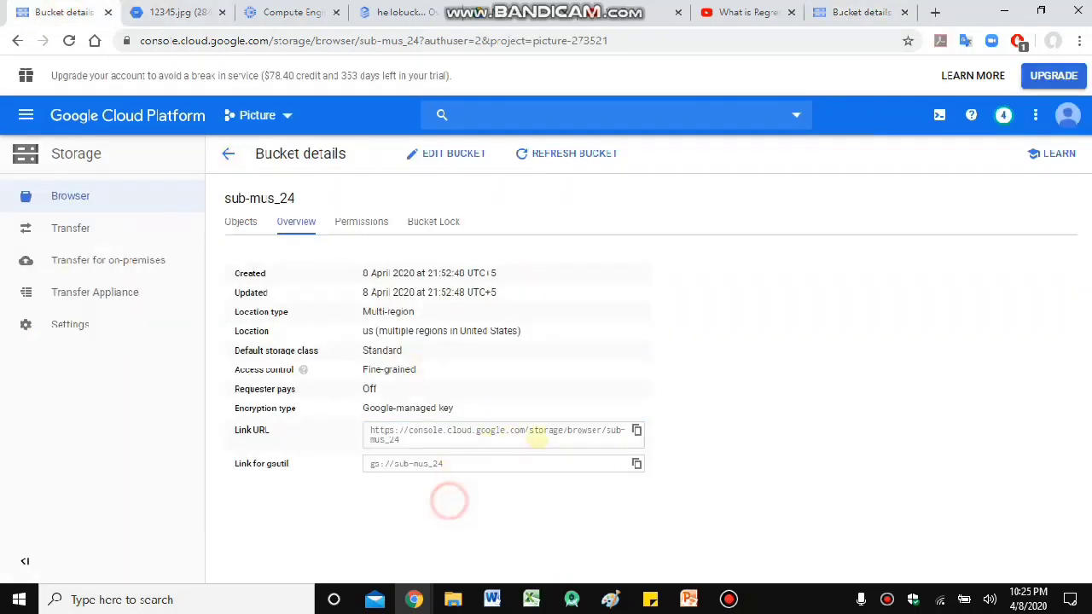
{"action": "left_click", "coordinate": [512, 434]}
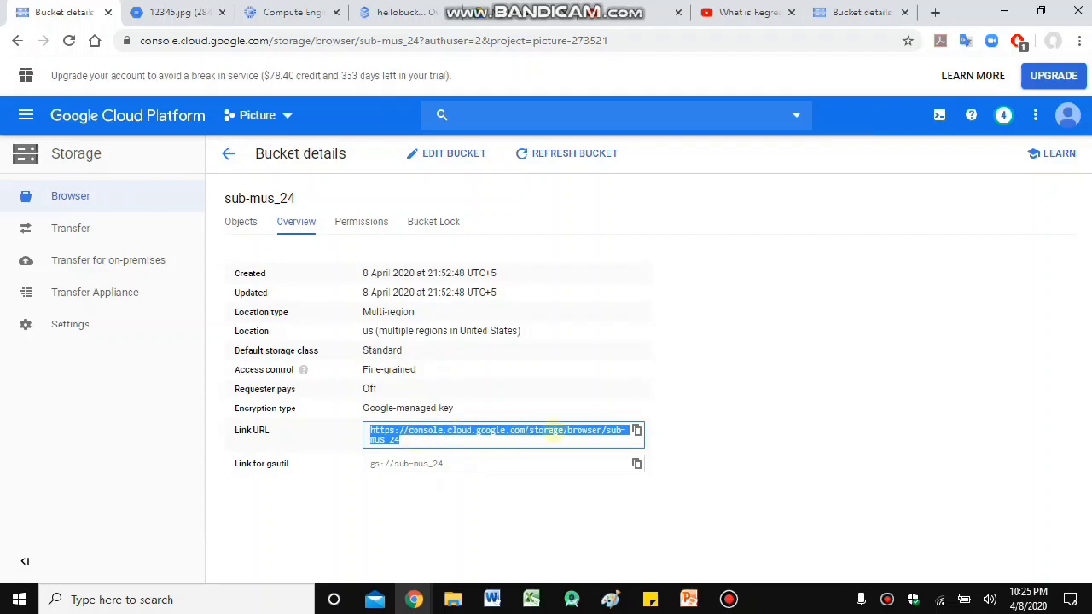
{"action": "left_click", "coordinate": [878, 11]}
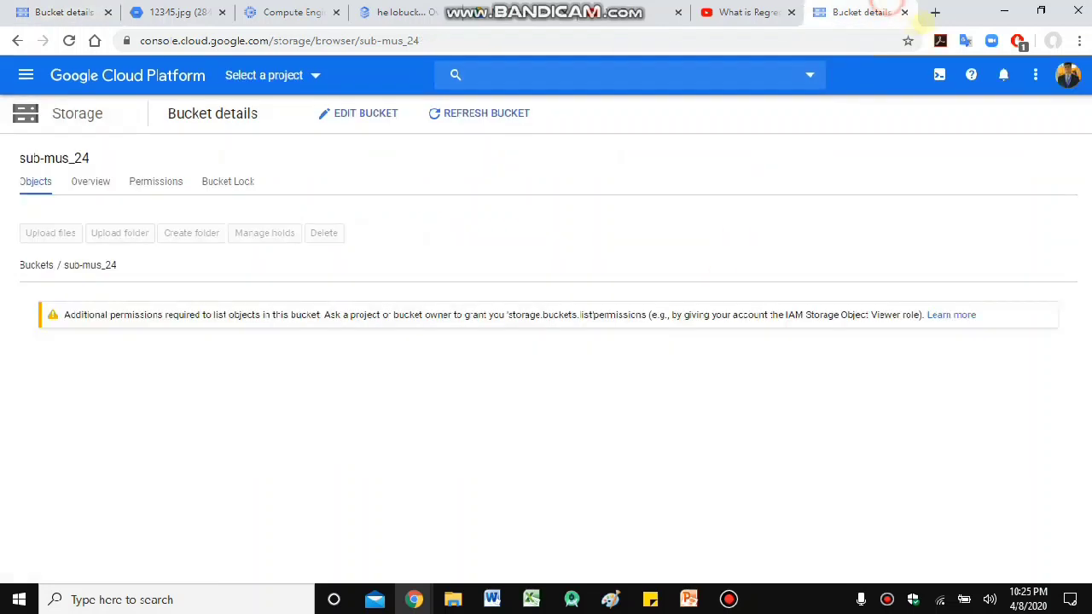
{"action": "left_click", "coordinate": [935, 12]}
{"action": "key", "text": "ctrl+v"}
{"action": "key", "text": "Return"}
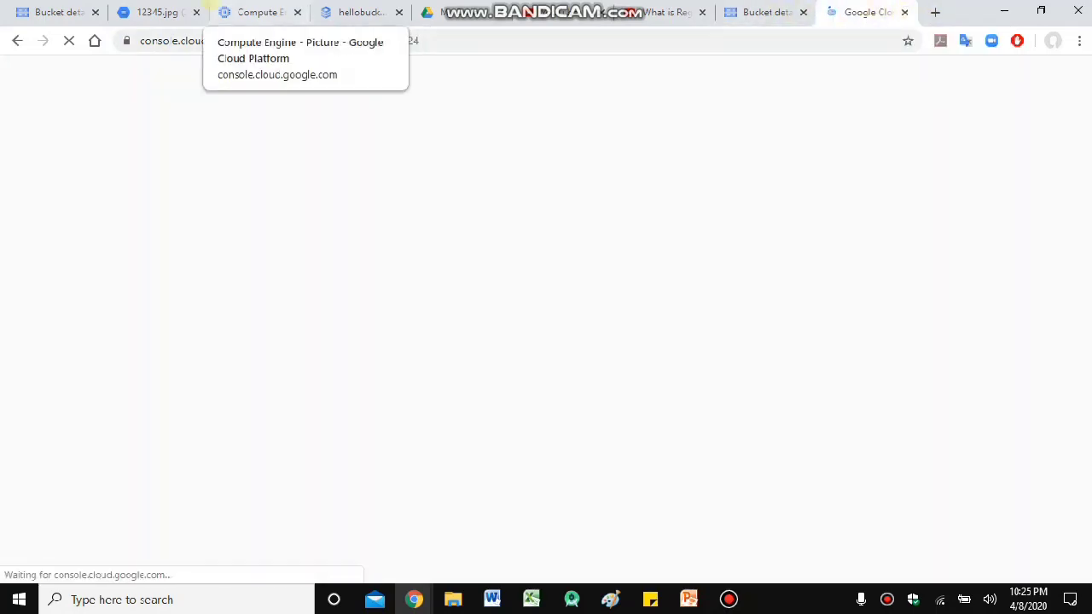
- Close the duplicate and permissions-warning tabs, then return to the Storage Browser
{"action": "left_click", "coordinate": [157, 12]}
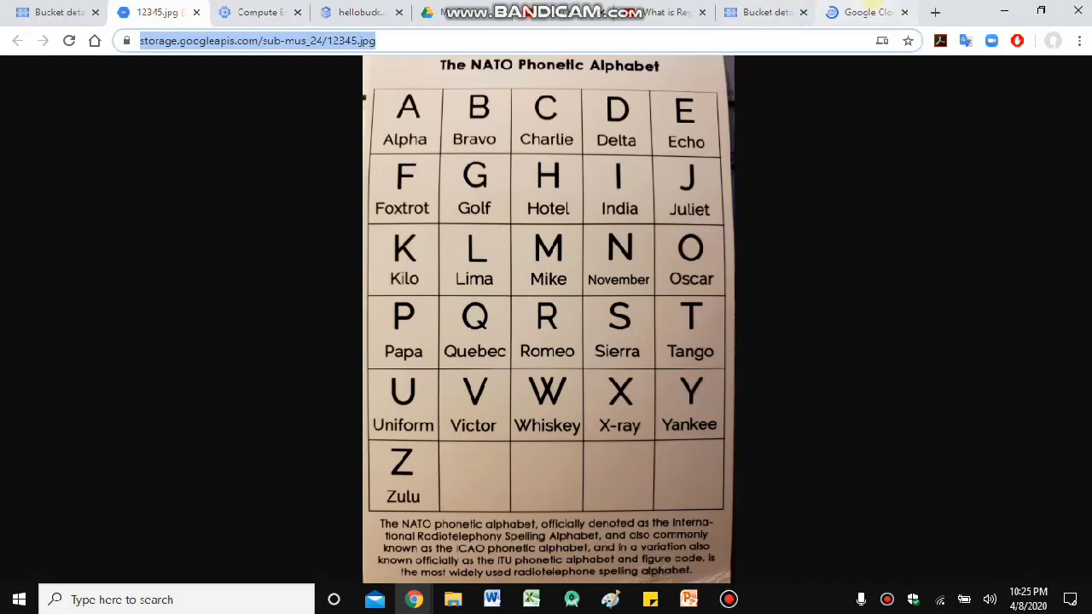
{"action": "left_click", "coordinate": [870, 12]}
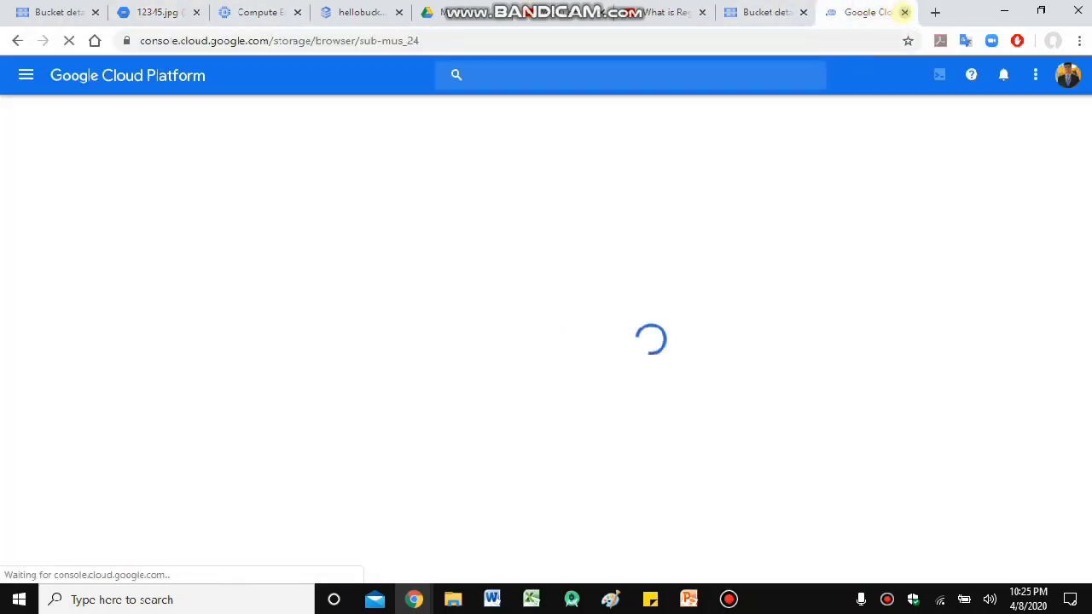
{"action": "left_click", "coordinate": [904, 11]}
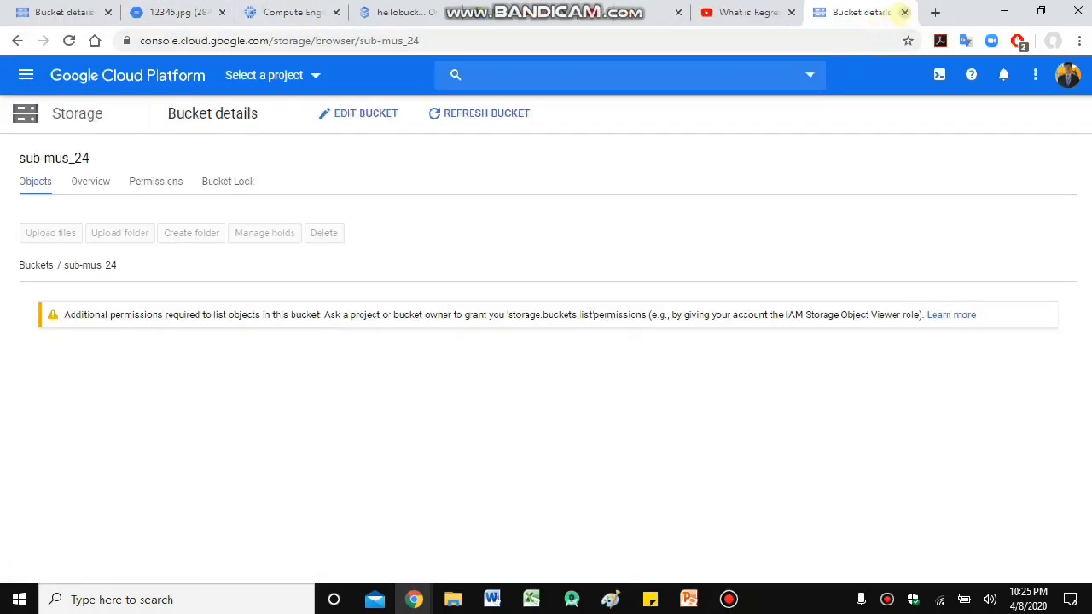
{"action": "left_click", "coordinate": [904, 12]}
{"action": "left_click", "coordinate": [214, 10]}
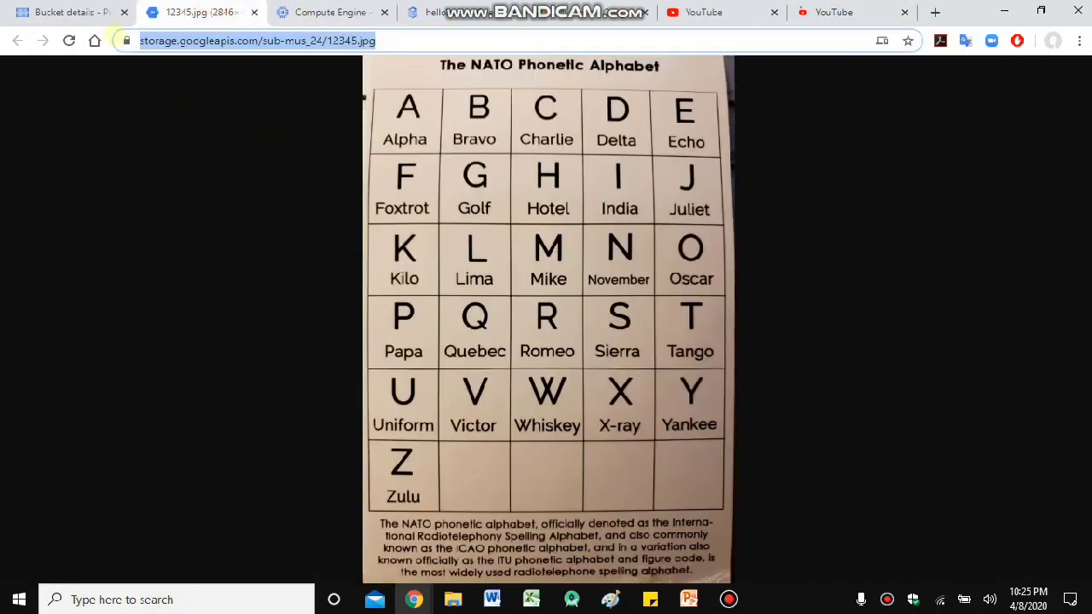
{"action": "left_click", "coordinate": [72, 12]}
{"action": "left_click", "coordinate": [576, 361]}
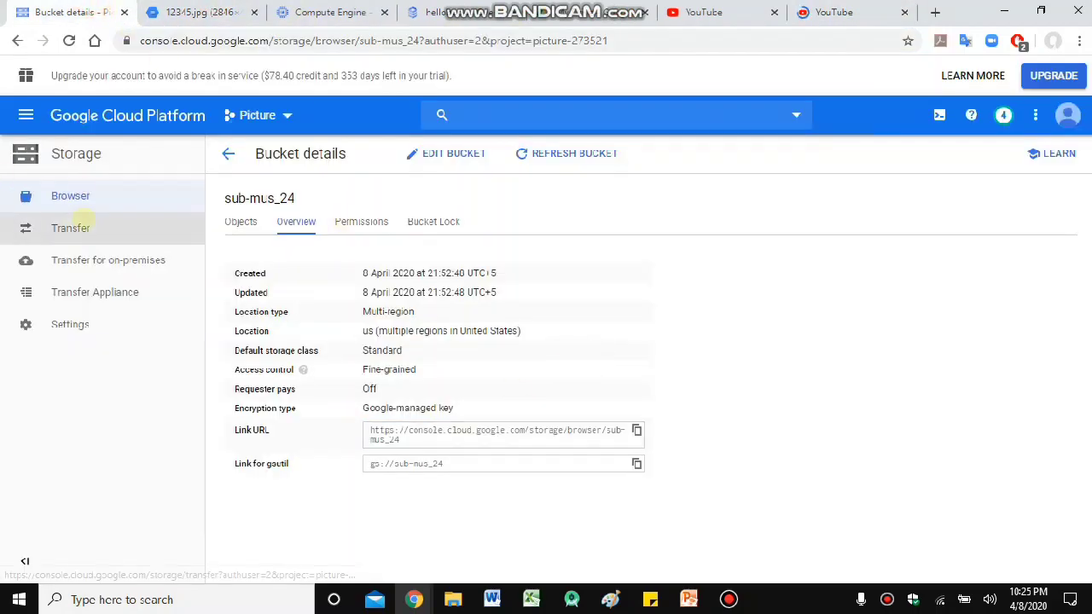
{"action": "left_click", "coordinate": [79, 195]}
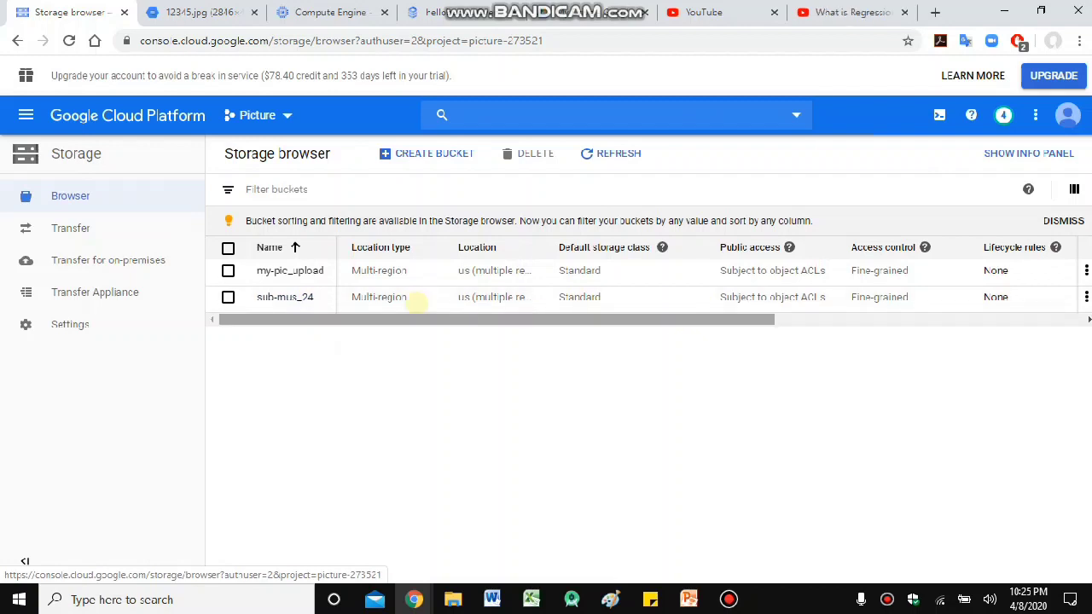
- Open 12345.jpg's public link from sub-mus_24, select its URL, then return to Cloud SQL
{"action": "left_click", "coordinate": [296, 297]}
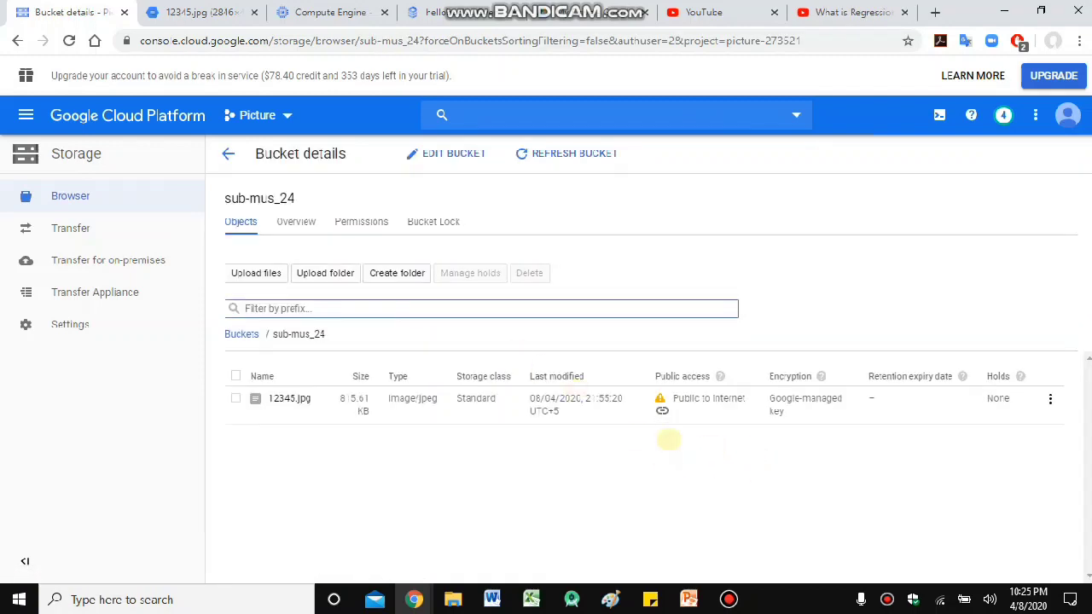
{"action": "left_click", "coordinate": [662, 410]}
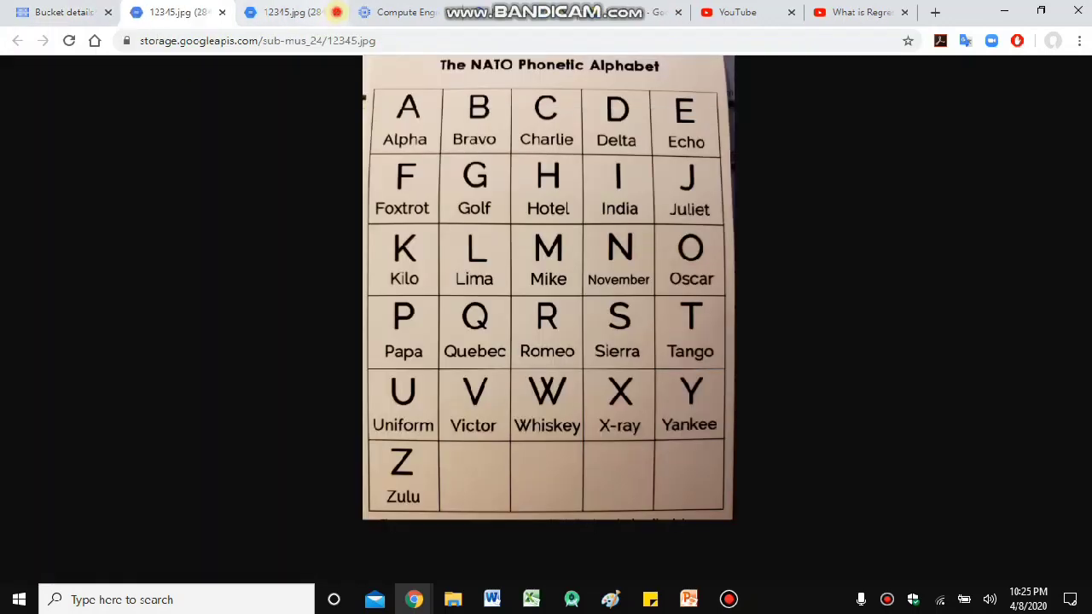
{"action": "left_click", "coordinate": [335, 12]}
{"action": "left_click", "coordinate": [261, 44]}
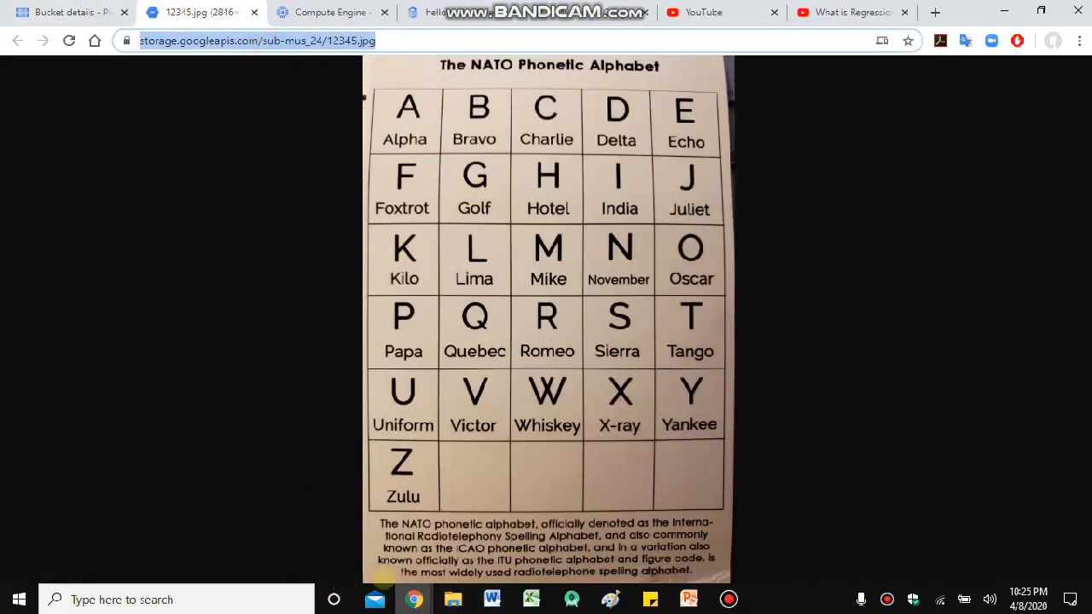
{"action": "left_click", "coordinate": [75, 12]}
{"action": "left_click", "coordinate": [434, 14]}
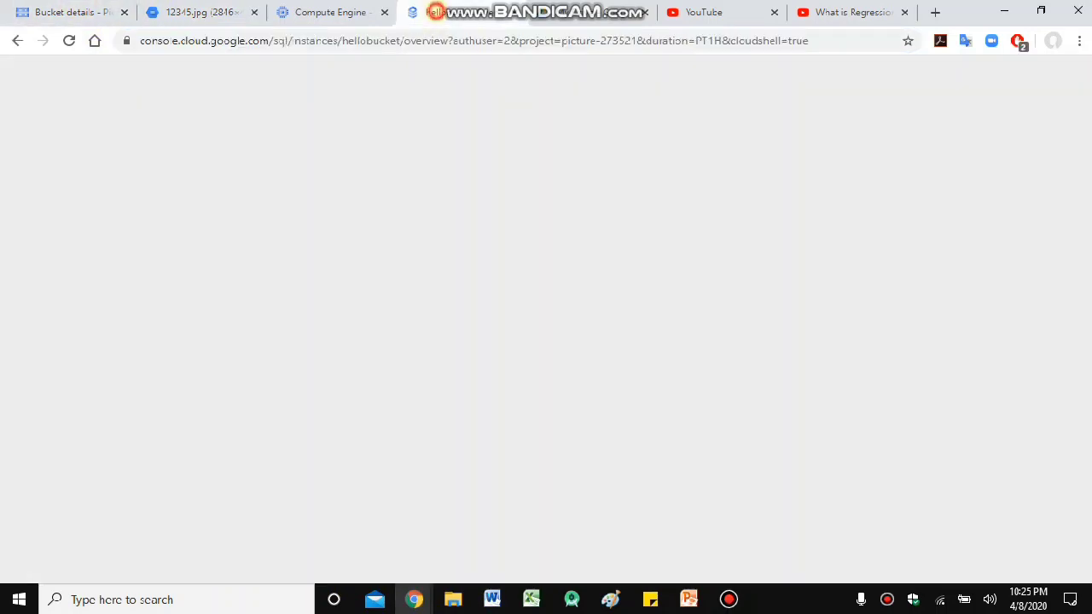
- Paste the 12345.jpg public URL to complete the insert of row 123, and run it
{"action": "key", "text": "ctrl+v"}
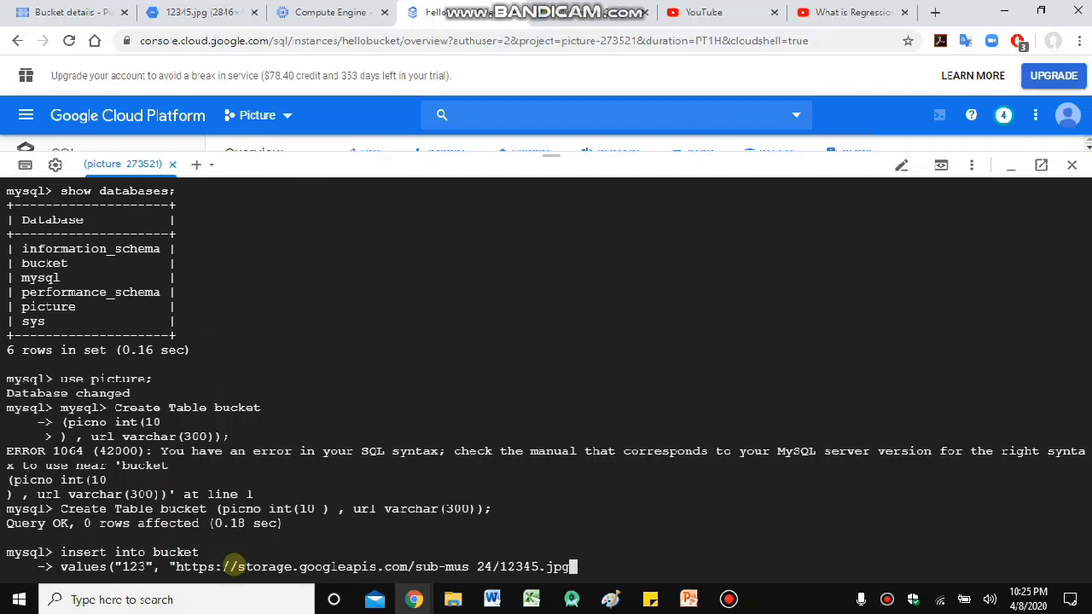
{"action": "type", "text": "\");"}
{"action": "key", "text": "Return"}
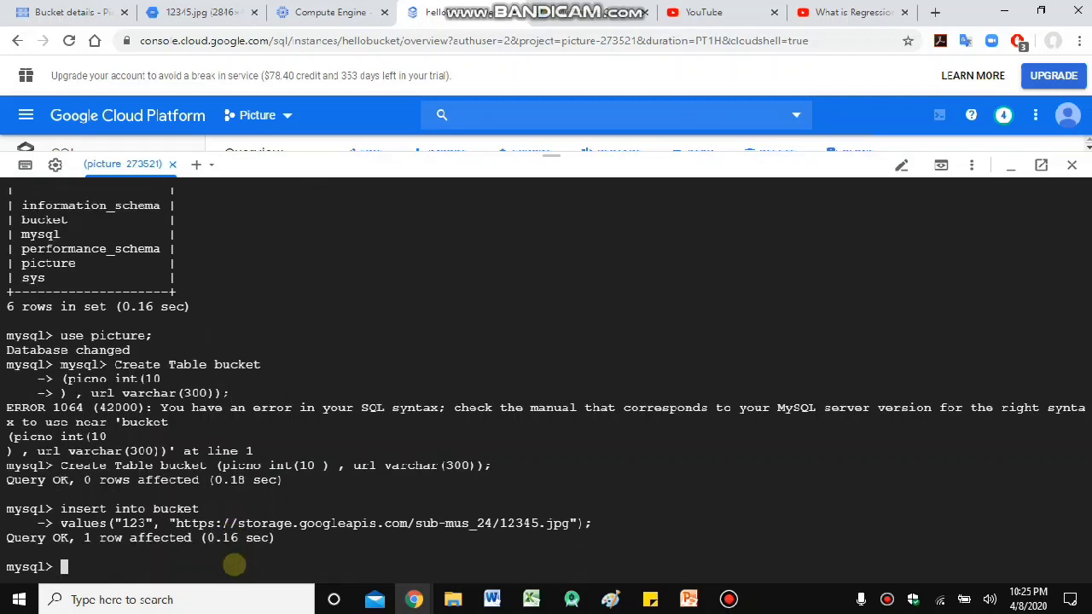
- Run SELECT * FROM bucket; and open the stored image URL to confirm it works
{"action": "type", "text": "seel"}
{"action": "key", "text": "BackSpace"}
{"action": "key", "text": "BackSpace"}
{"action": "type", "text": "lect * from bucket;"}
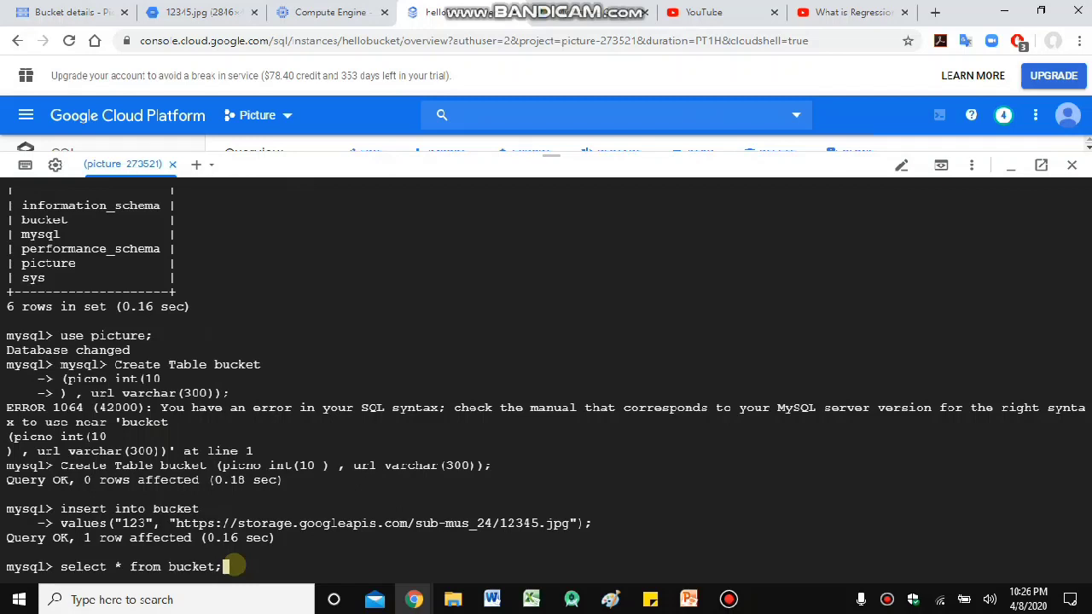
{"action": "key", "text": "Return"}
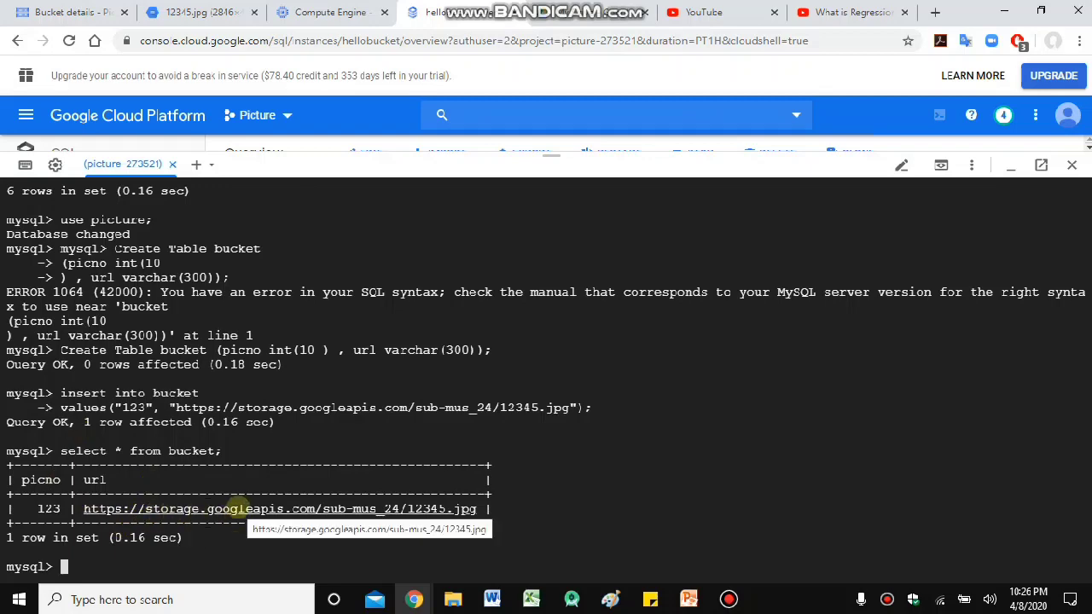
{"action": "left_click", "coordinate": [237, 508]}
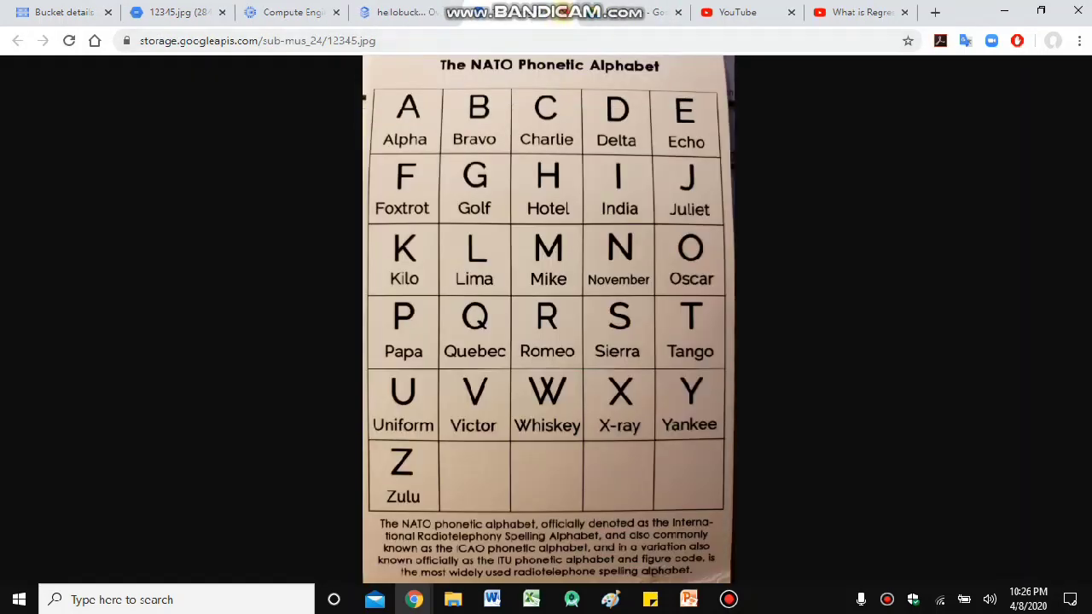
{"action": "left_click", "coordinate": [565, 11]}
{"action": "left_click", "coordinate": [117, 17]}
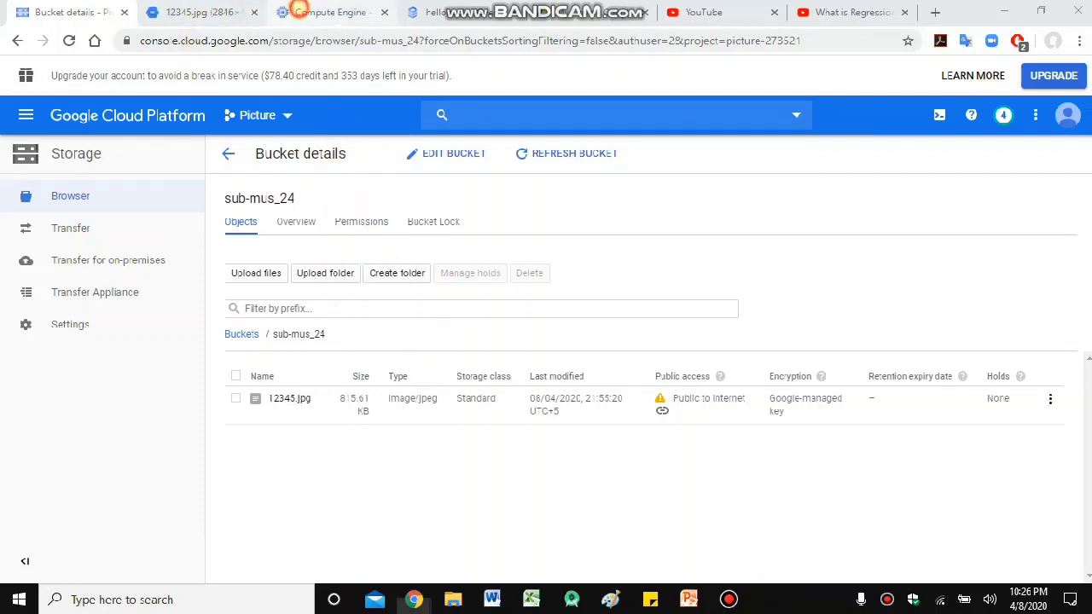
- Launch SSH on the bucket VM row of the Compute Engine VM instances page
{"action": "left_click", "coordinate": [329, 11]}
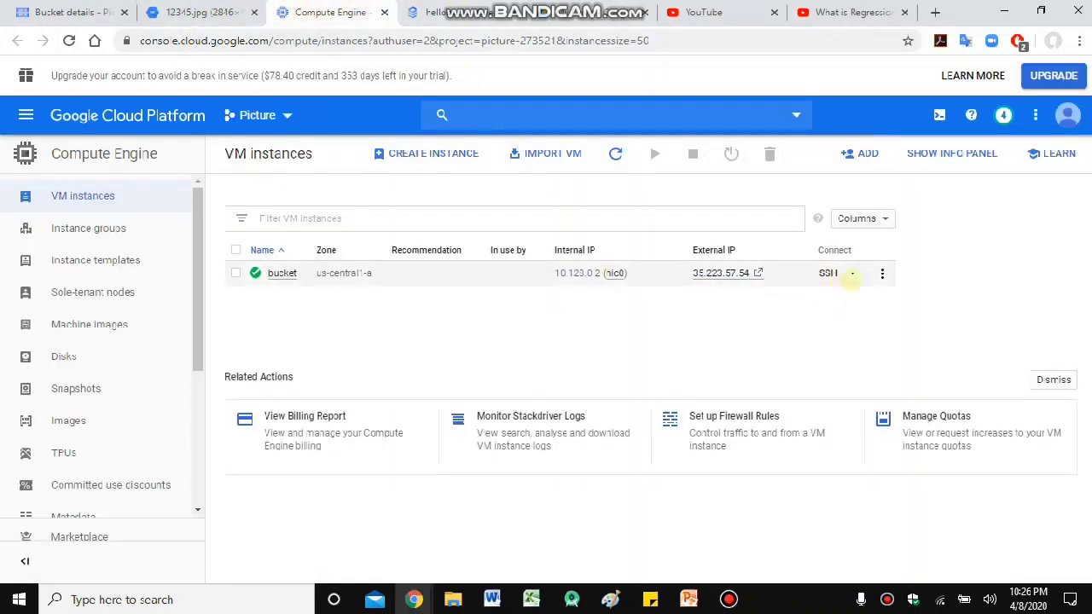
{"action": "left_click", "coordinate": [882, 273]}
{"action": "left_click", "coordinate": [938, 255]}
{"action": "left_click", "coordinate": [827, 273]}
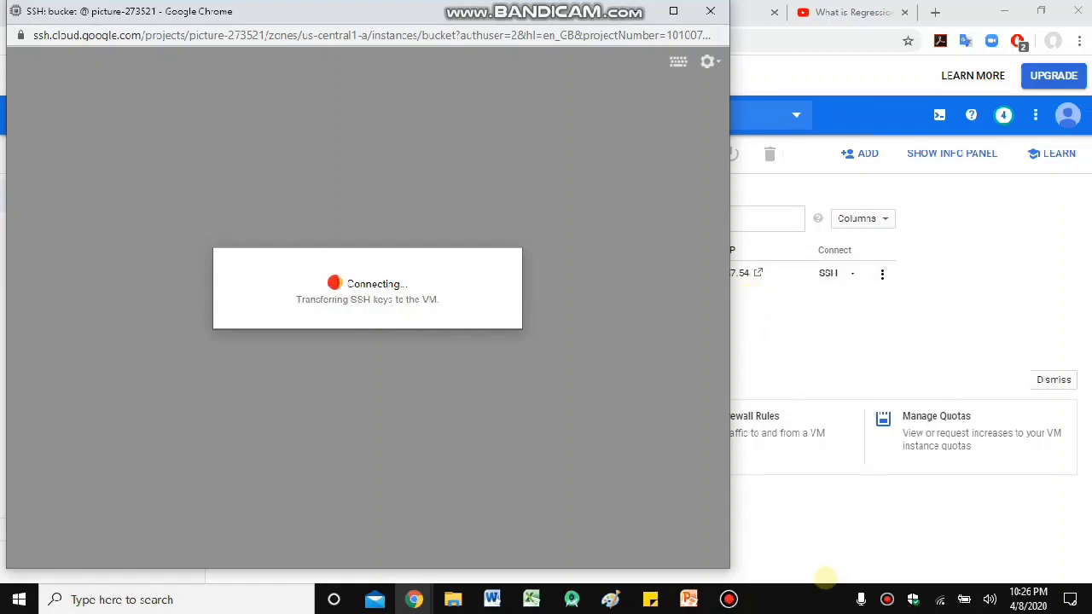
{"action": "left_click", "coordinate": [798, 603]}
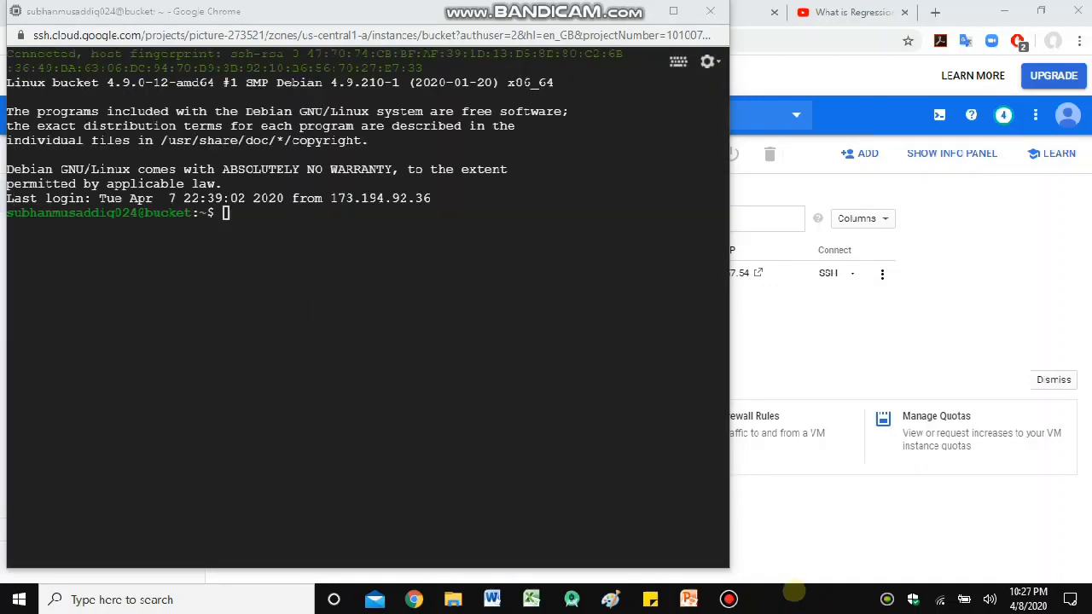
- Run sudo apt-get update in the bucket VM's SSH terminal
{"action": "left_click", "coordinate": [465, 224]}
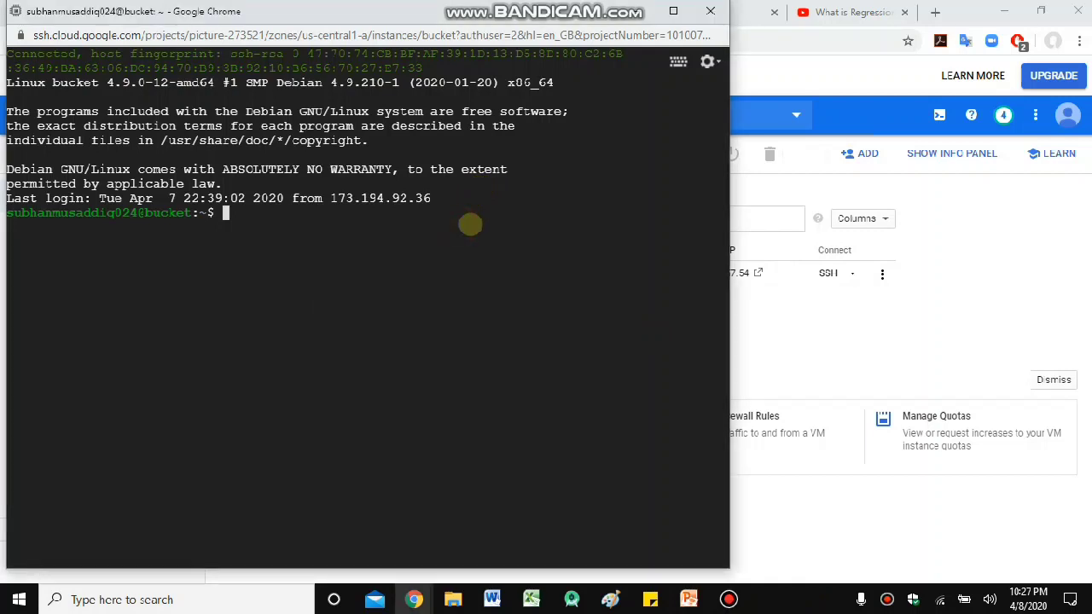
{"action": "type", "text": "sudo apt-get update"}
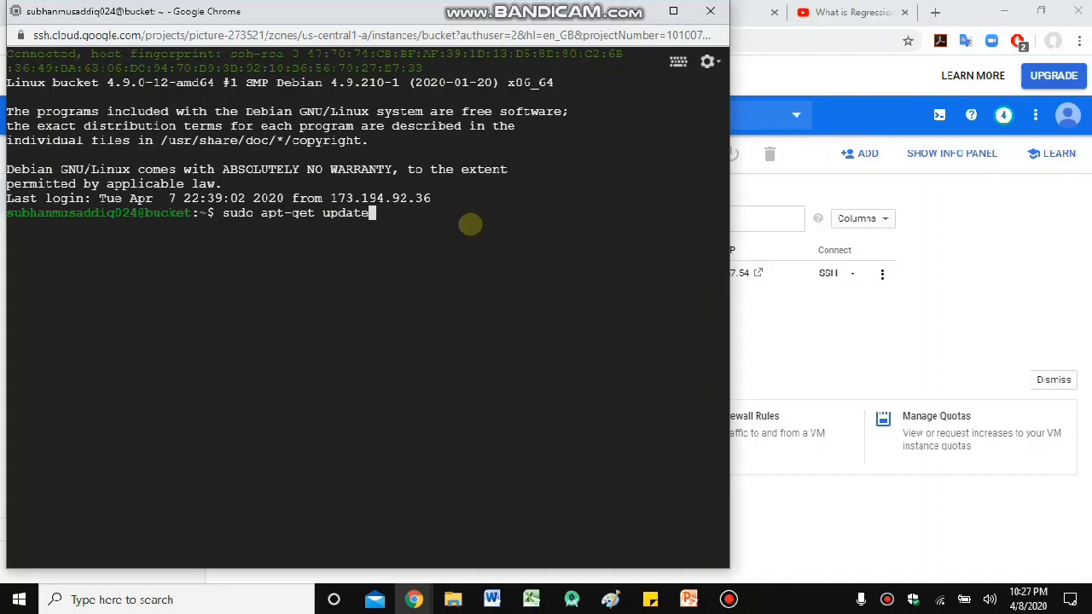
{"action": "key", "text": "Return"}
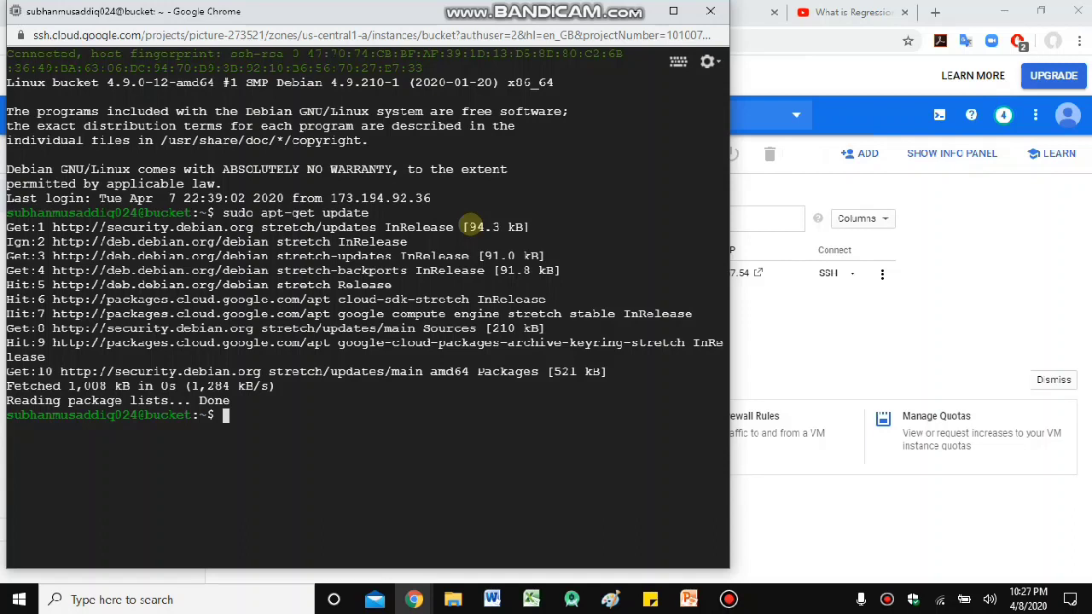
- Install apache2, php and libapache2-mod-php with sudo apt-get install
{"action": "type", "text": "sudo apty"}
{"action": "key", "text": "BackSpace"}
{"action": "type", "text": "-get"}
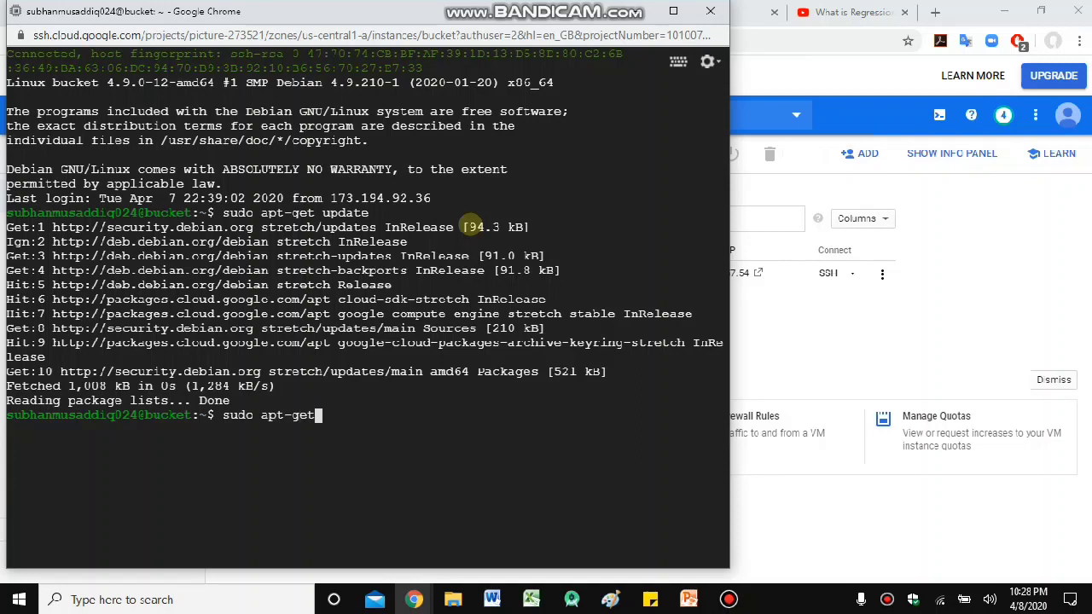
{"action": "type", "text": " install apache2"}
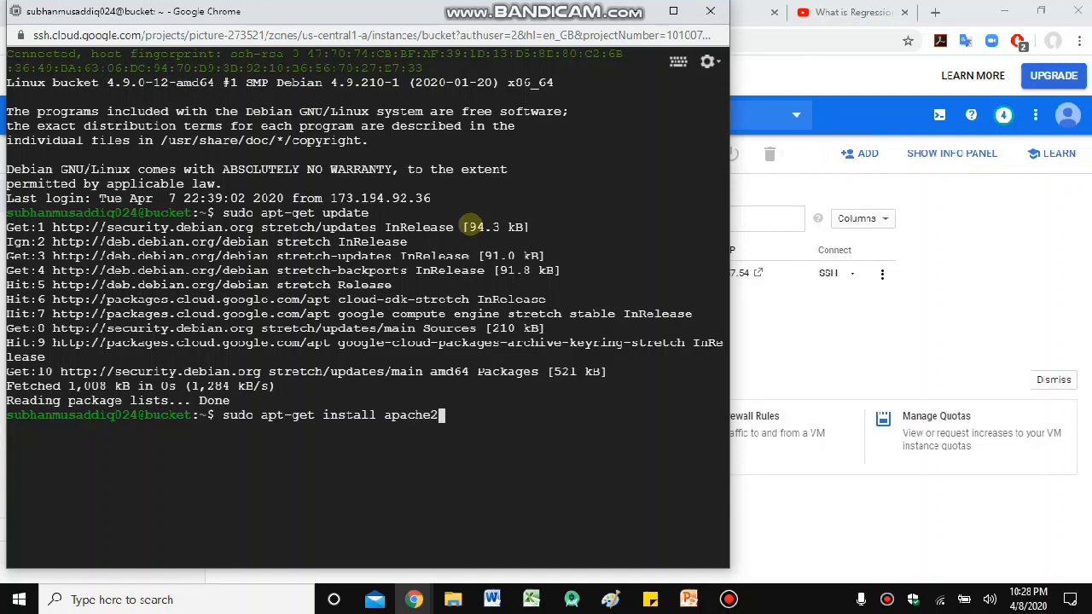
{"action": "type", "text": " php libapache2"}
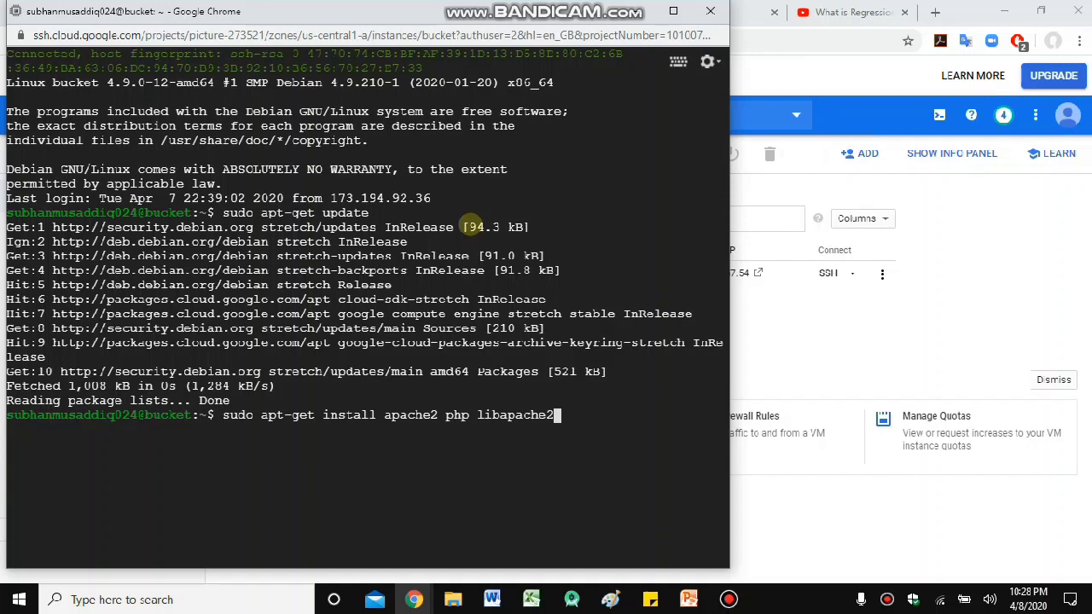
{"action": "type", "text": "-mod-php"}
{"action": "key", "text": "Return"}
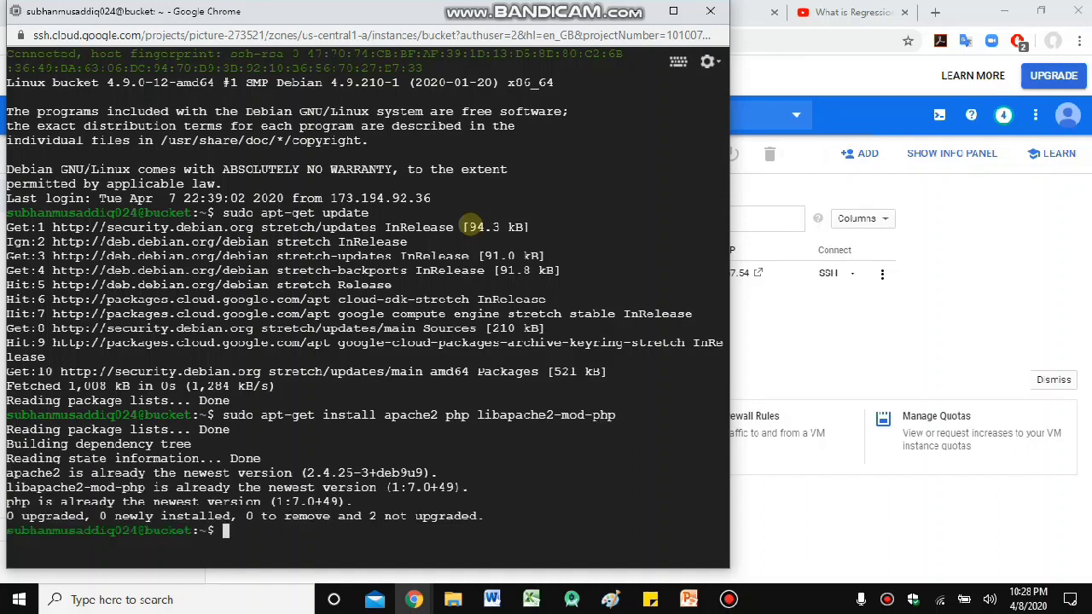